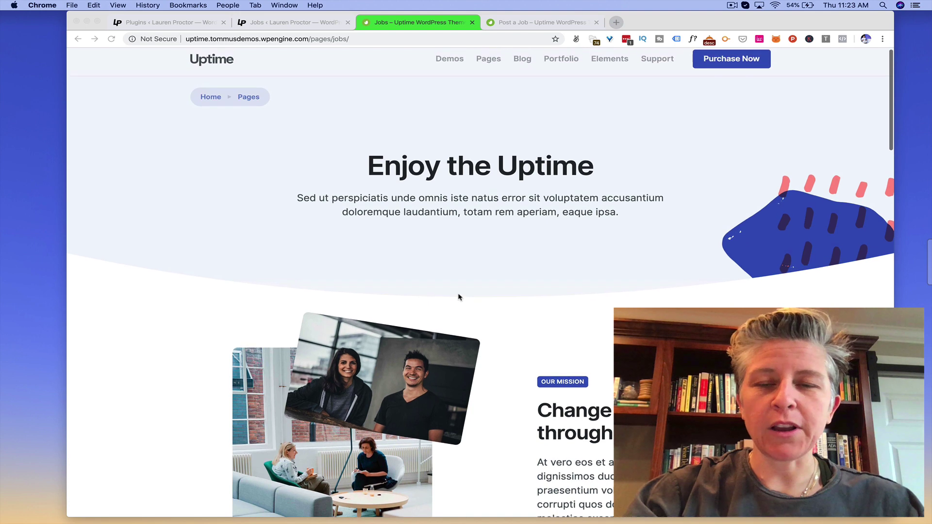
# Look through the intro, Our Mission and Why work with us sections of the Uptime demo jobs page
pyautogui.scroll(-2, 458, 297)
pyautogui.scroll(1, 458, 297)
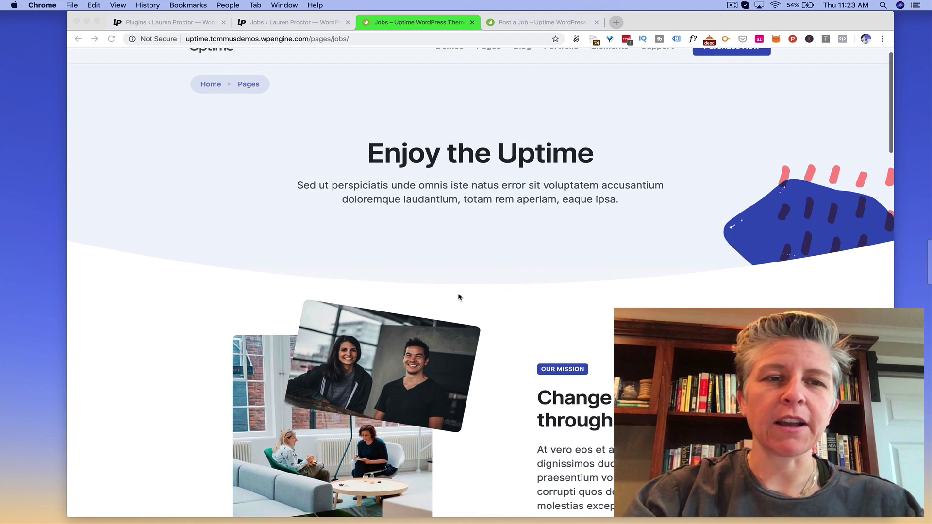
pyautogui.scroll(-2, 458, 297)
pyautogui.scroll(-5, 459, 297)
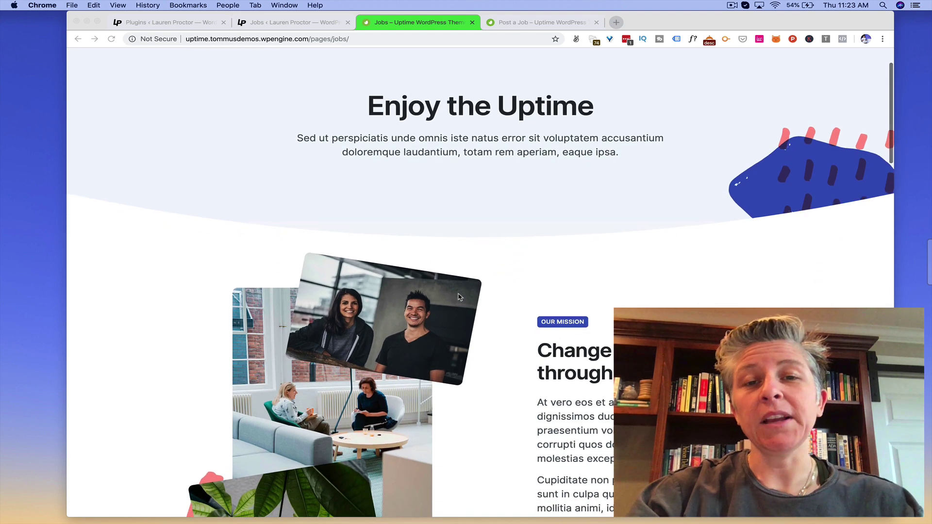
pyautogui.scroll(-3, 459, 297)
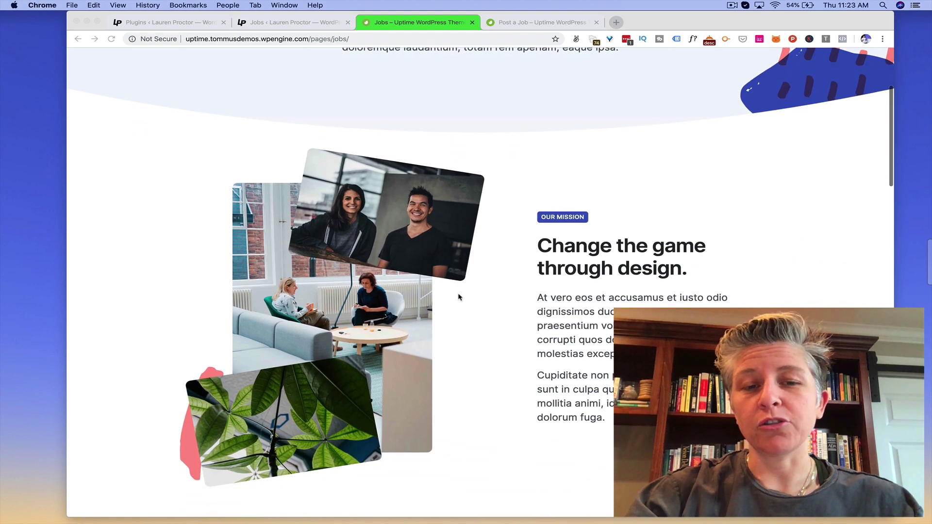
pyautogui.scroll(-12, 459, 297)
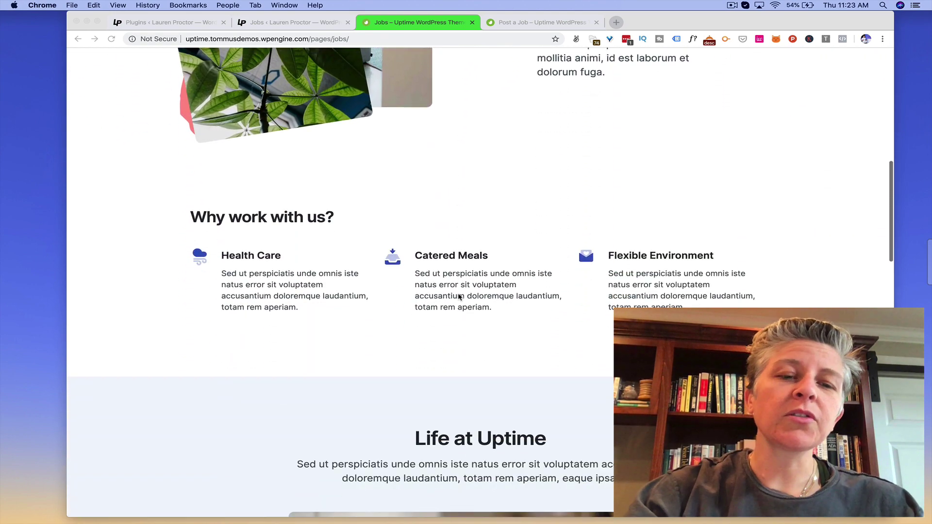
pyautogui.scroll(9, 459, 297)
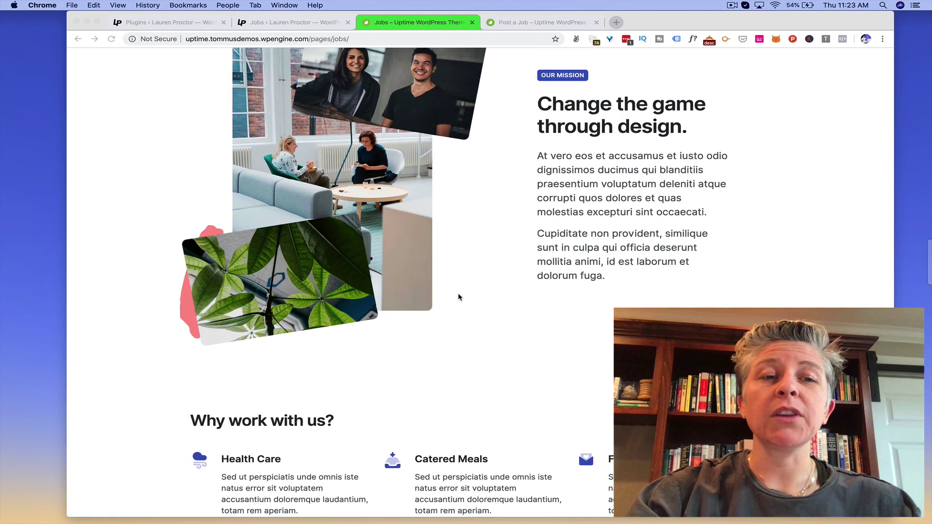
pyautogui.scroll(-4, 459, 297)
pyautogui.scroll(-6, 459, 297)
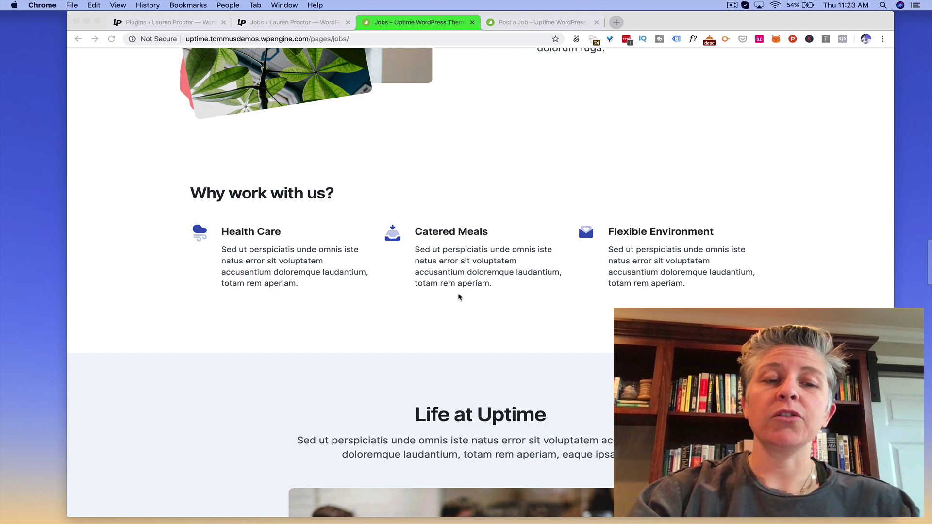
pyautogui.scroll(2, 459, 297)
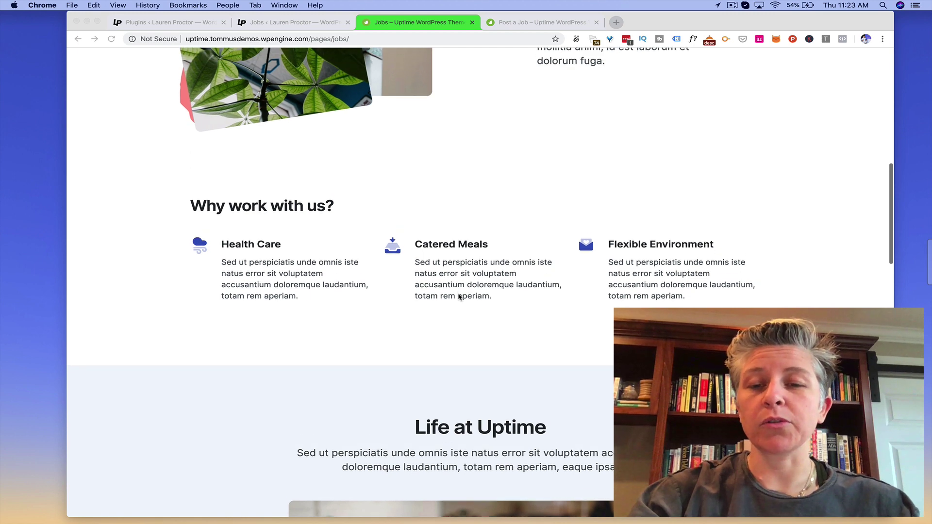
pyautogui.scroll(-5, 450, 144)
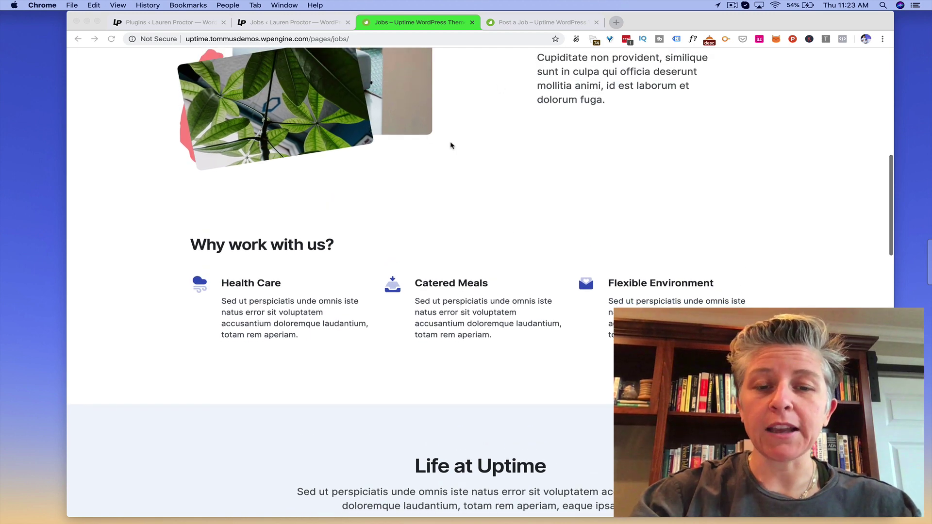
# Examine the Open Positions section, including its keyword and location search fields, job-type filters and job list
pyautogui.scroll(-15, 450, 144)
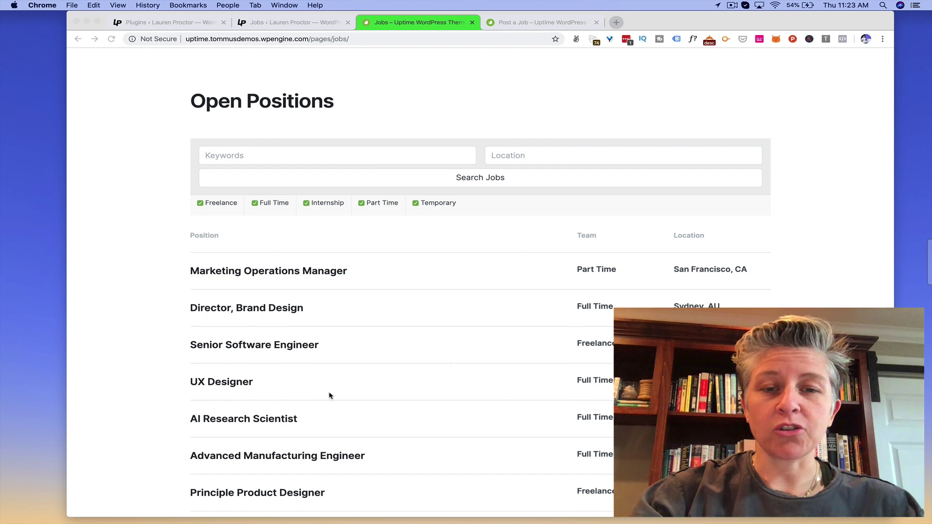
pyautogui.scroll(-1, 480, 366)
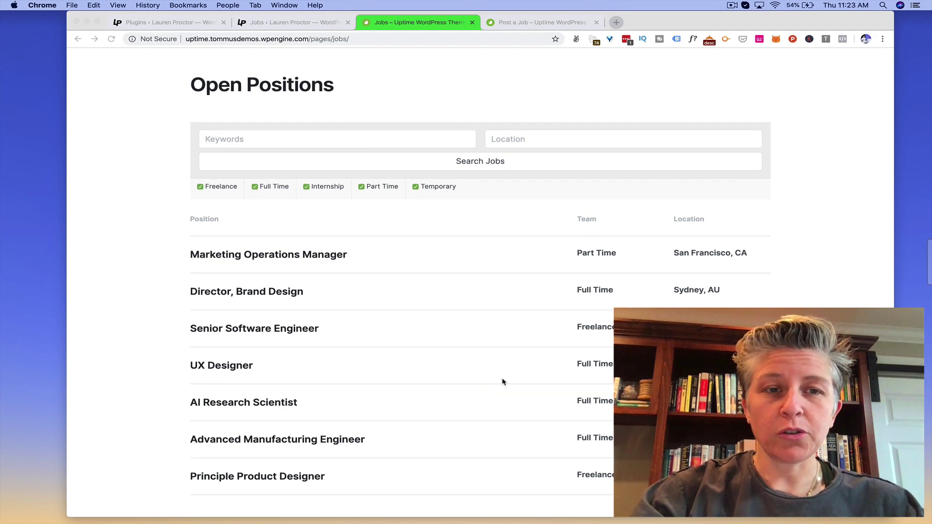
pyautogui.click(323, 139)
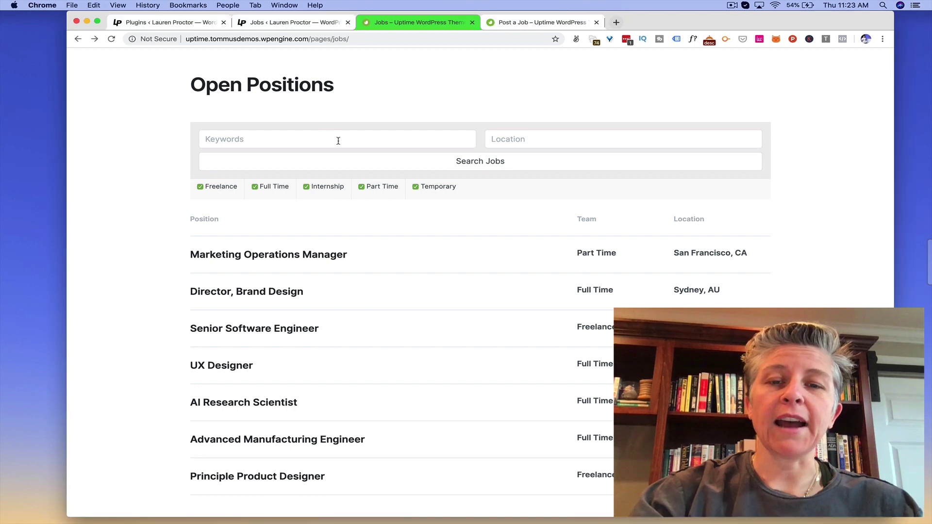
pyautogui.click(338, 141)
pyautogui.click(498, 141)
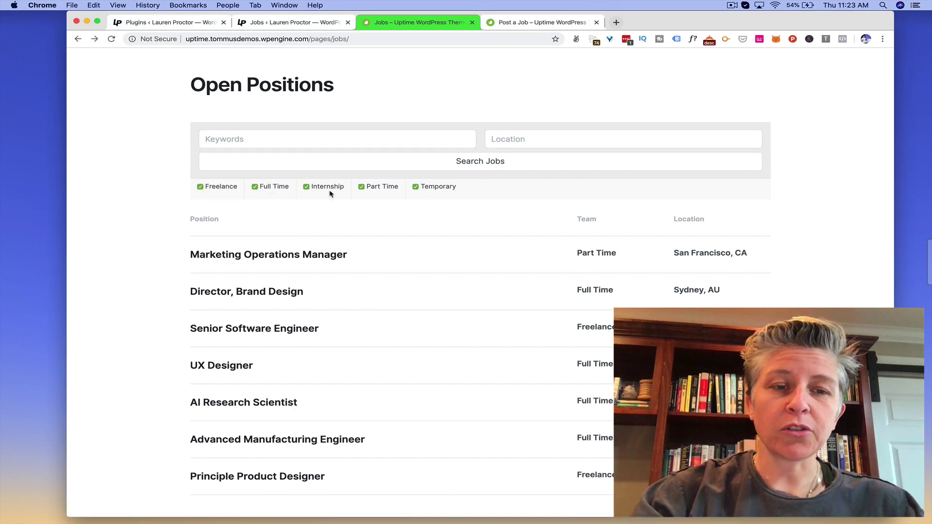
pyautogui.scroll(-3, 389, 196)
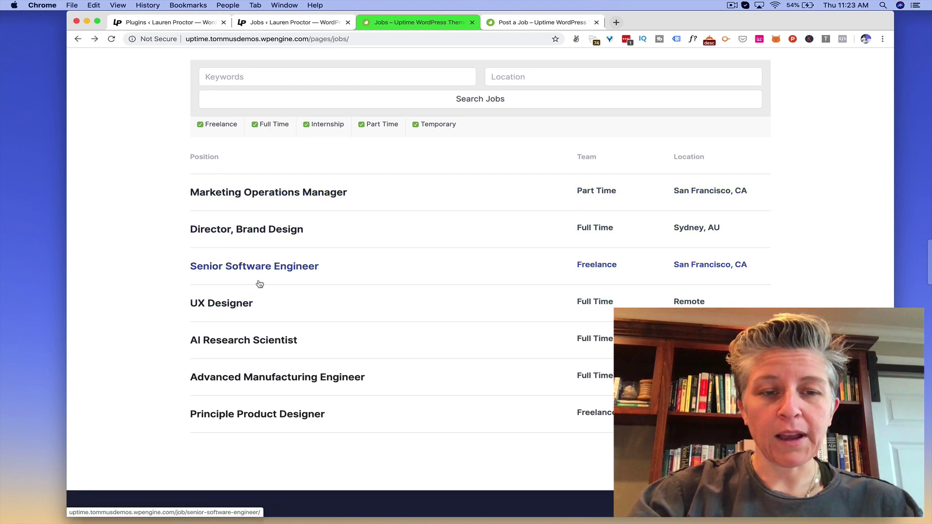
# Open the Marketing Operations Manager listing and read through its description down to the hiring policy
pyautogui.click(264, 190)
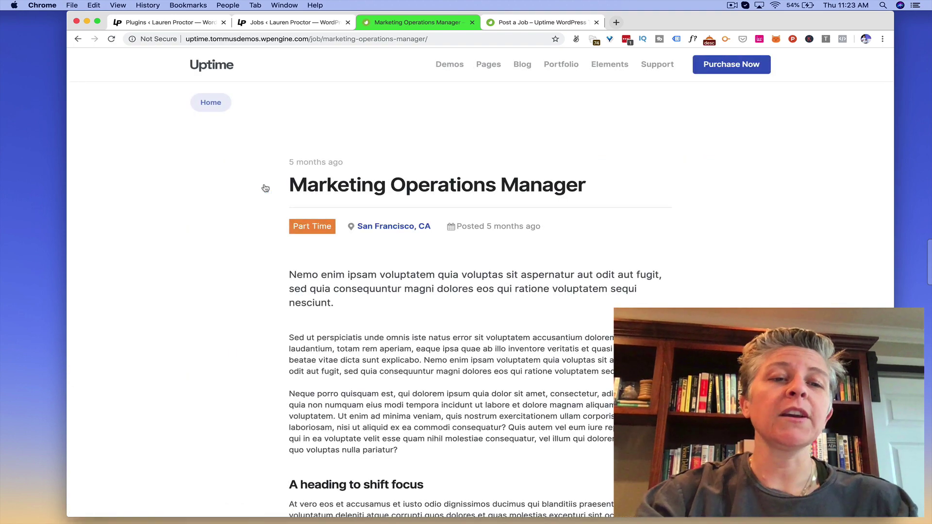
pyautogui.scroll(-5, 265, 188)
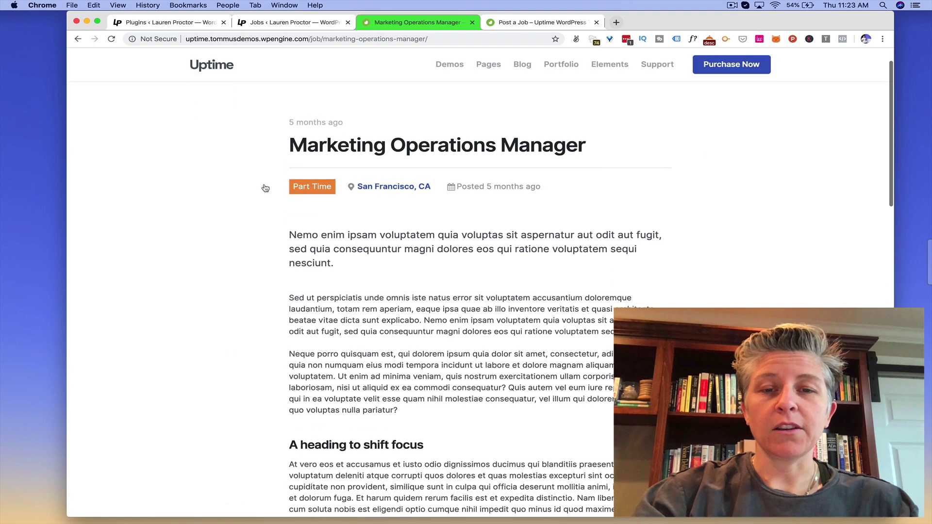
pyautogui.scroll(3, 265, 188)
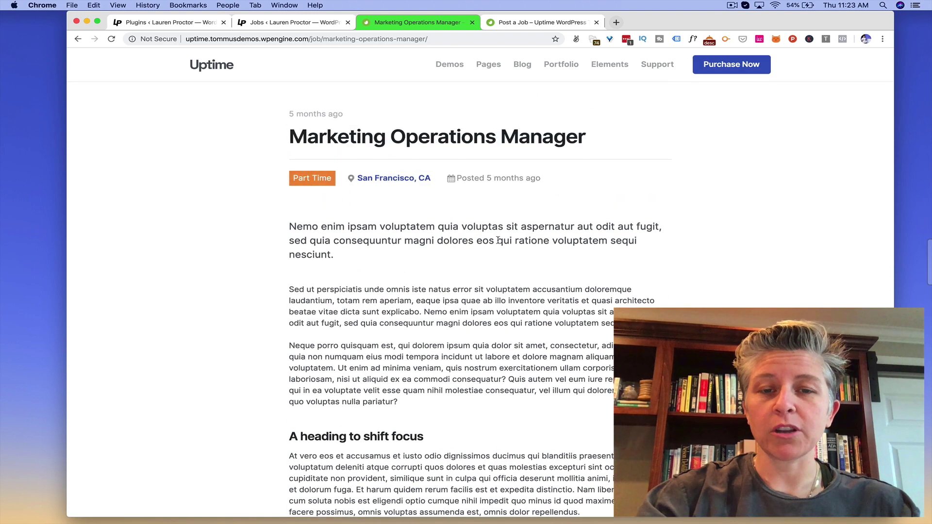
pyautogui.scroll(-5, 500, 239)
pyautogui.scroll(-20, 499, 240)
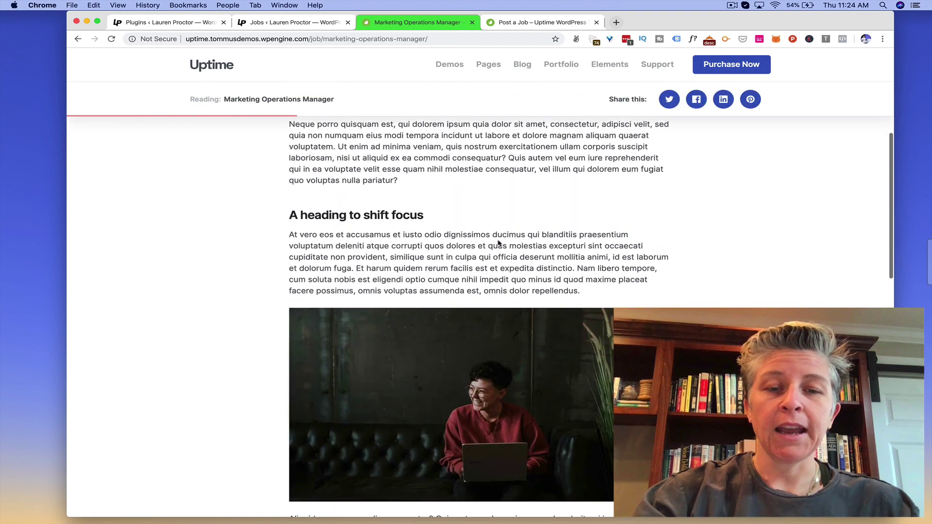
pyautogui.scroll(-4, 498, 239)
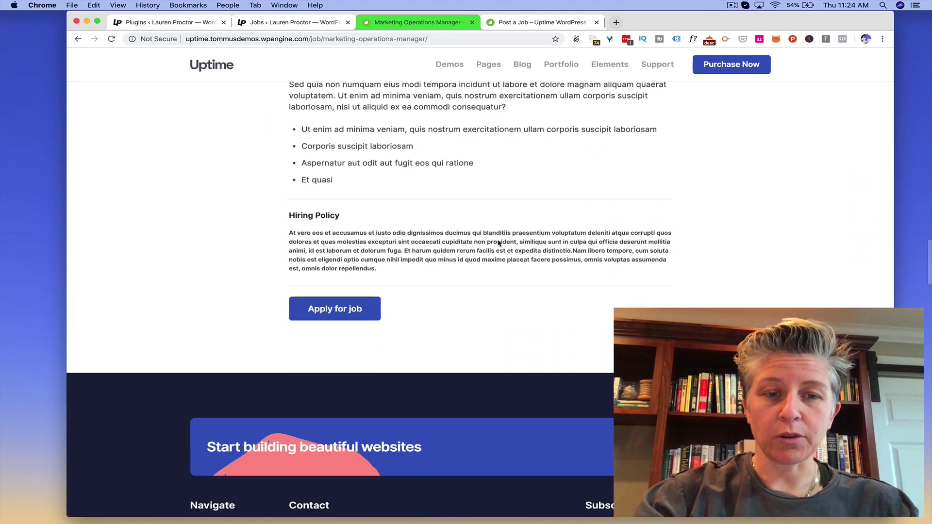
# Examine the Hiring Policy text and show the application instructions for the Marketing Operations Manager job
pyautogui.moveTo(333, 214); pyautogui.dragTo(401, 260)
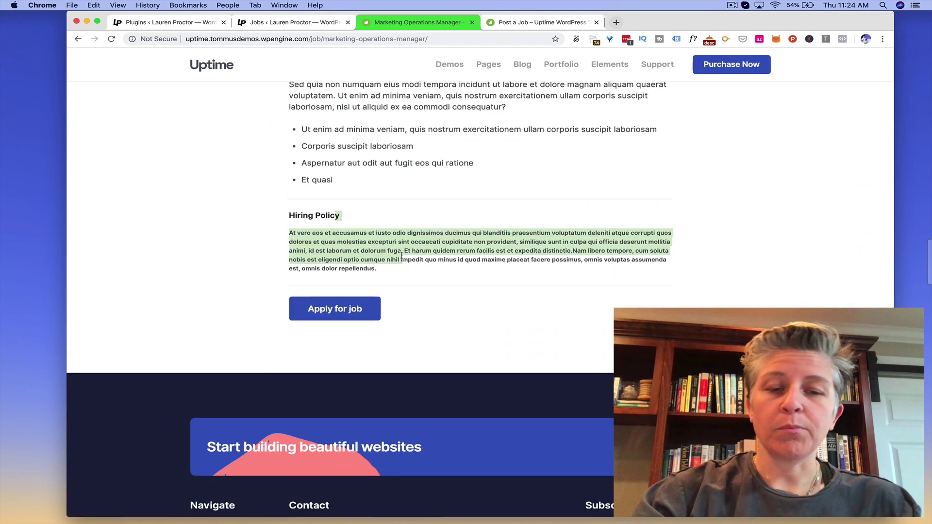
pyautogui.click(402, 255)
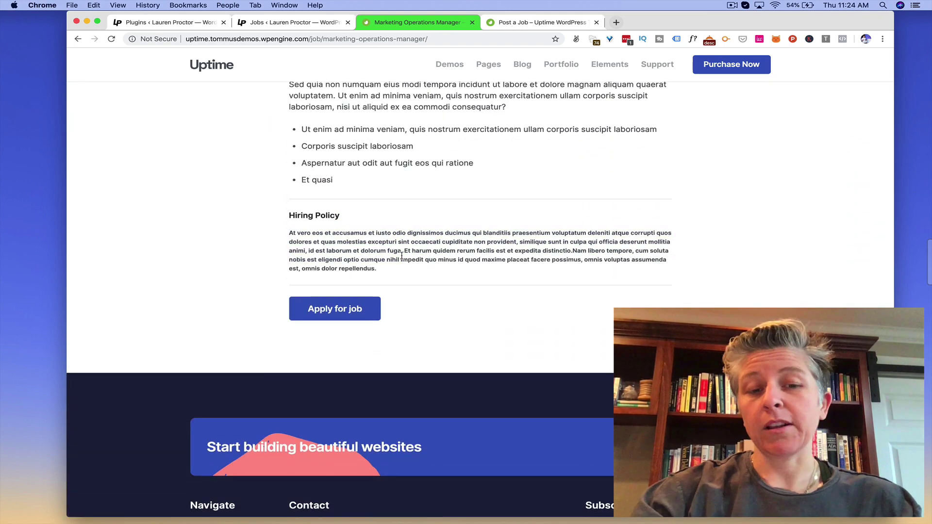
pyautogui.click(316, 313)
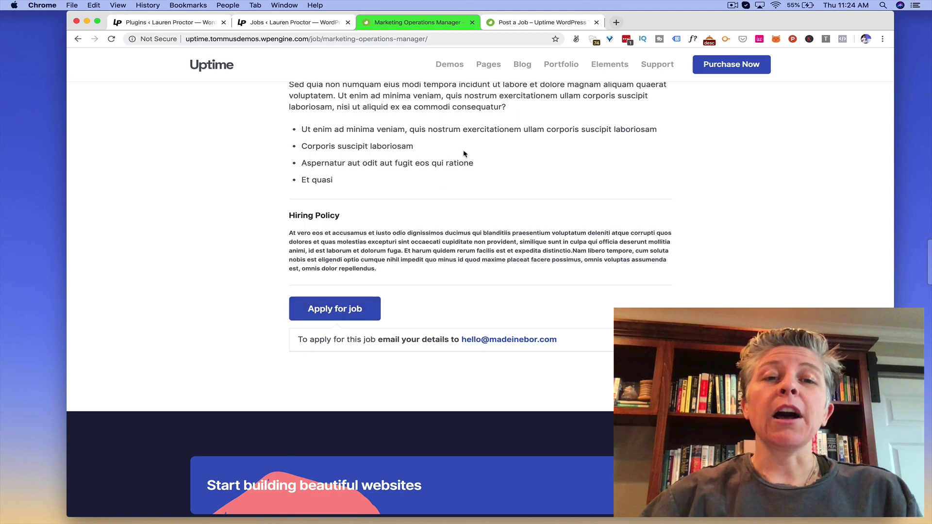
# Switch to the Post a Job page and look over its account, job and company fields
pyautogui.click(512, 27)
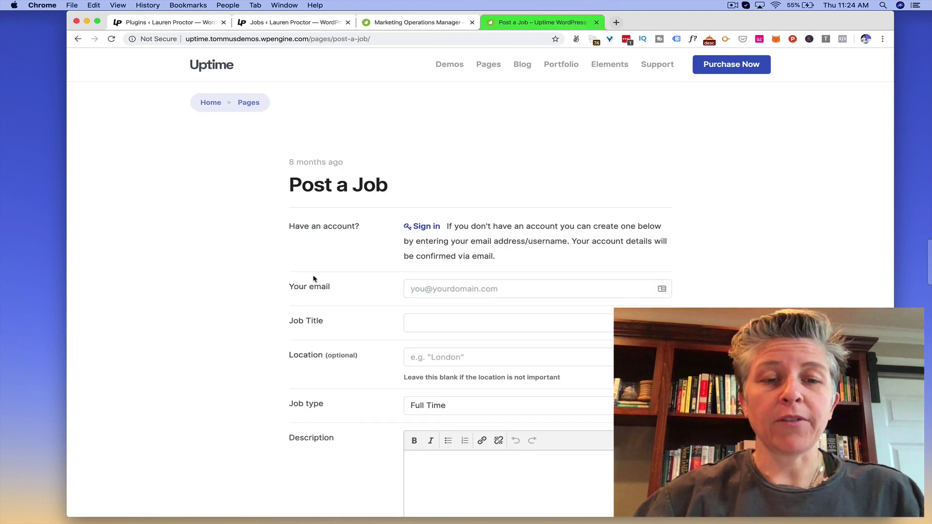
pyautogui.scroll(-1, 313, 279)
pyautogui.scroll(1, 313, 280)
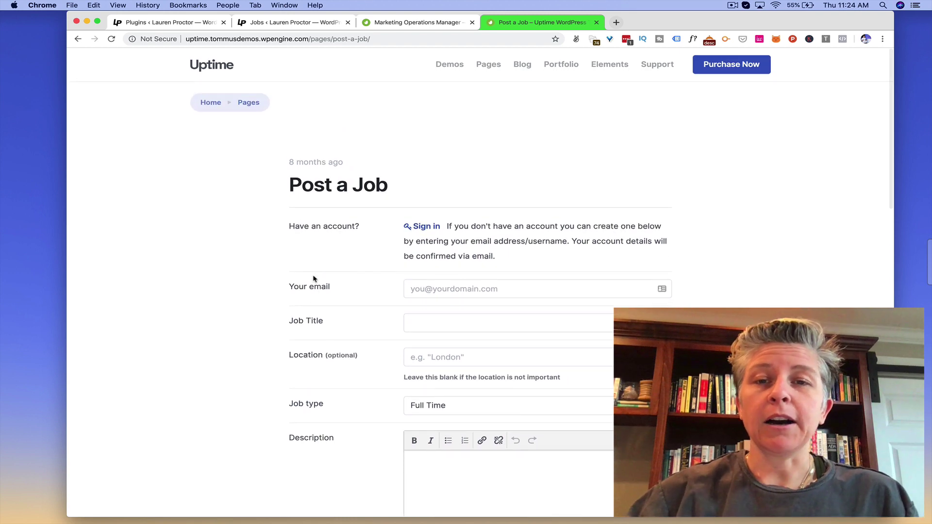
pyautogui.scroll(-5, 314, 279)
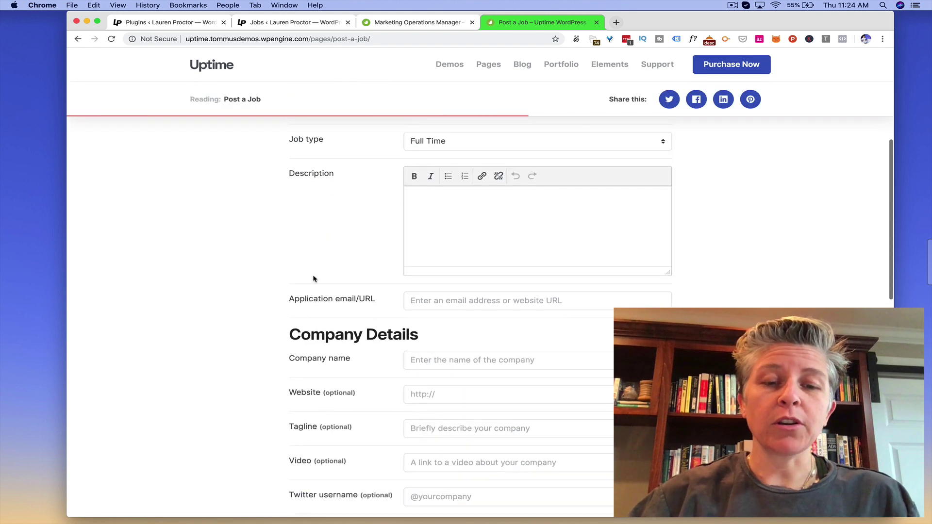
pyautogui.scroll(5, 313, 279)
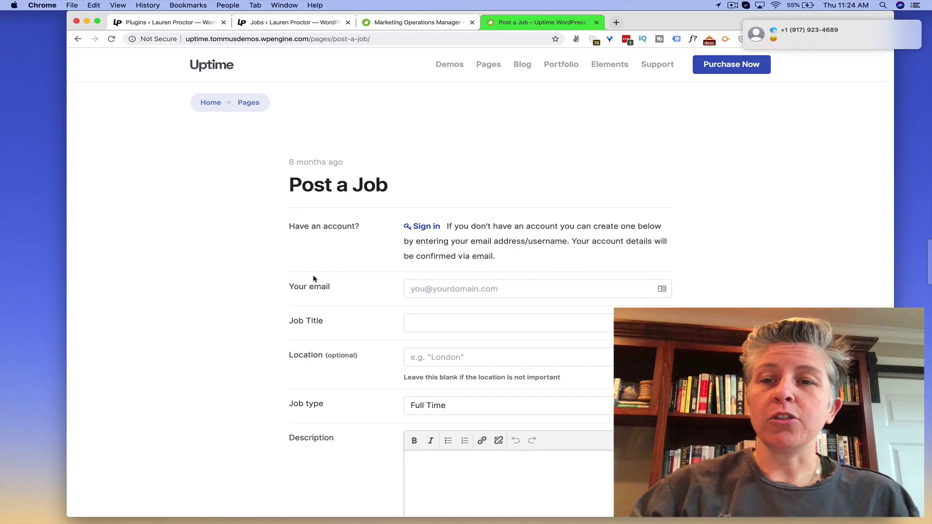
# Turn on Do Not Disturb in the macOS Notification Center and return to the Post a Job page
pyautogui.click(915, 5)
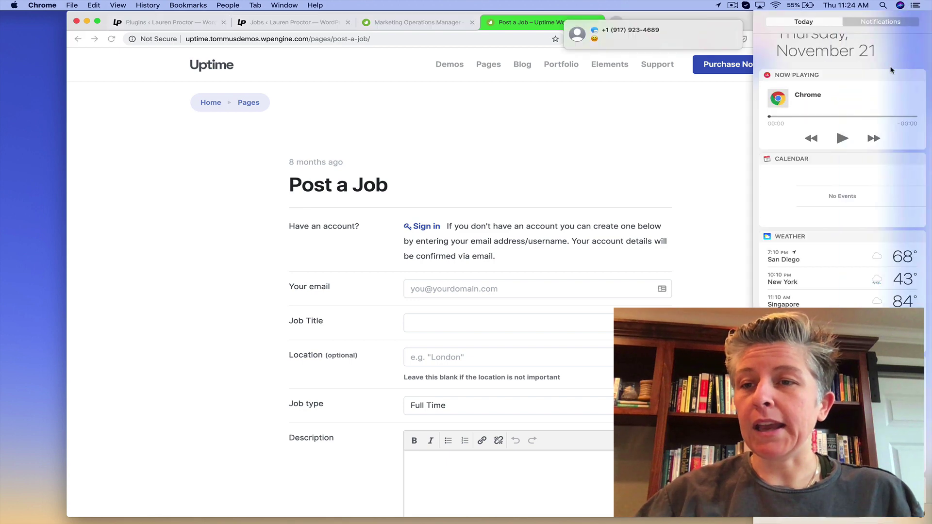
pyautogui.scroll(3, 903, 78)
pyautogui.click(911, 69)
pyautogui.click(610, 129)
# Review the job submission form from the account sign-in through the job fields and Company Details
pyautogui.scroll(-7, 610, 129)
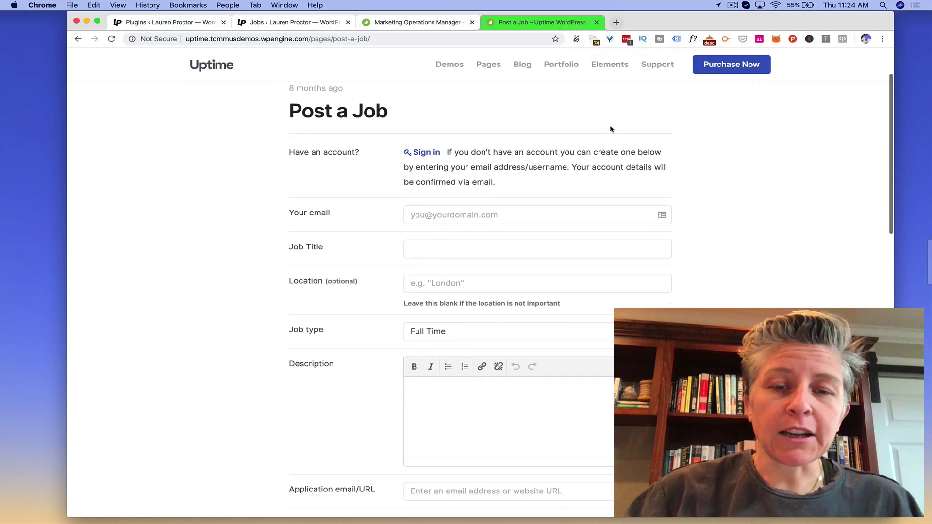
pyautogui.scroll(-3, 610, 129)
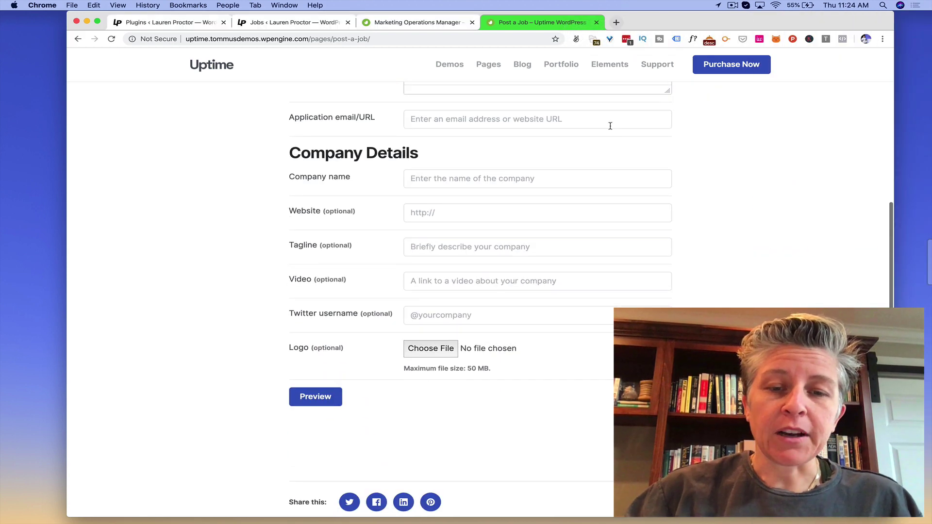
pyautogui.scroll(9, 610, 128)
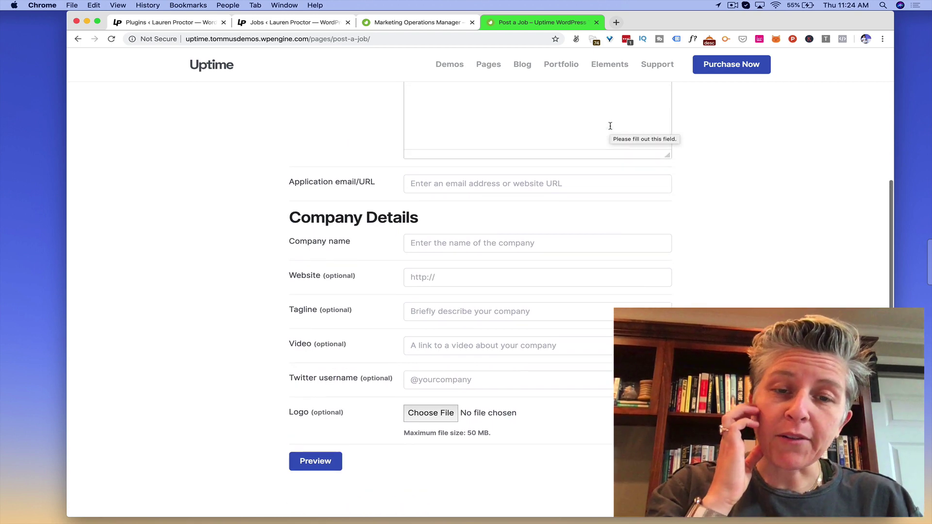
pyautogui.scroll(2, 611, 129)
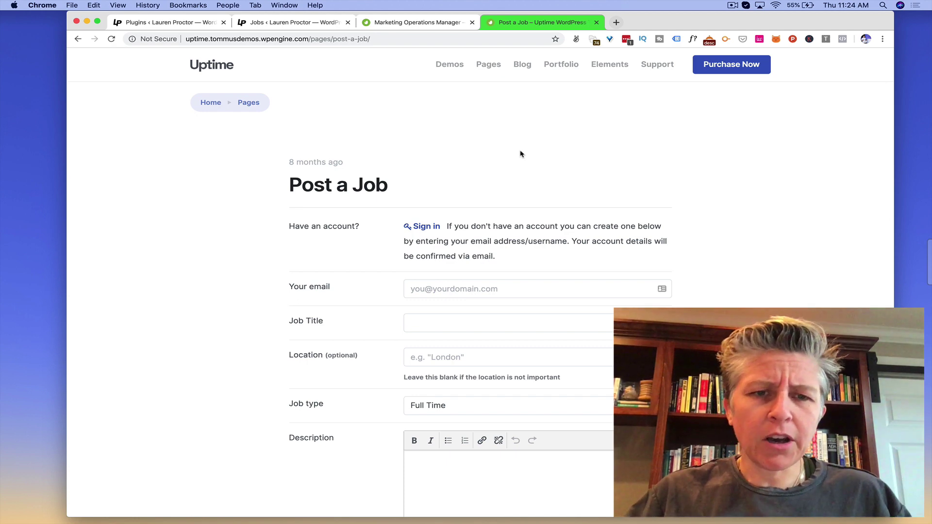
pyautogui.scroll(-3, 520, 154)
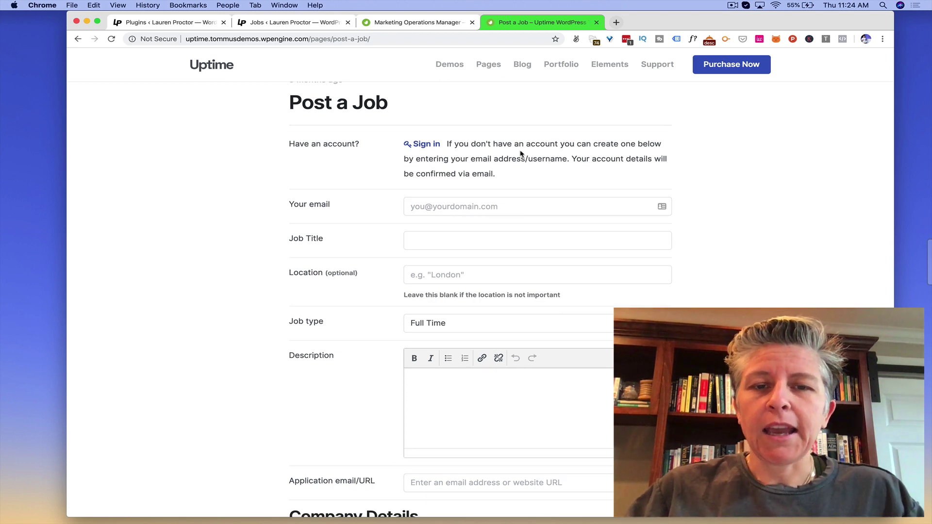
pyautogui.scroll(-4, 520, 154)
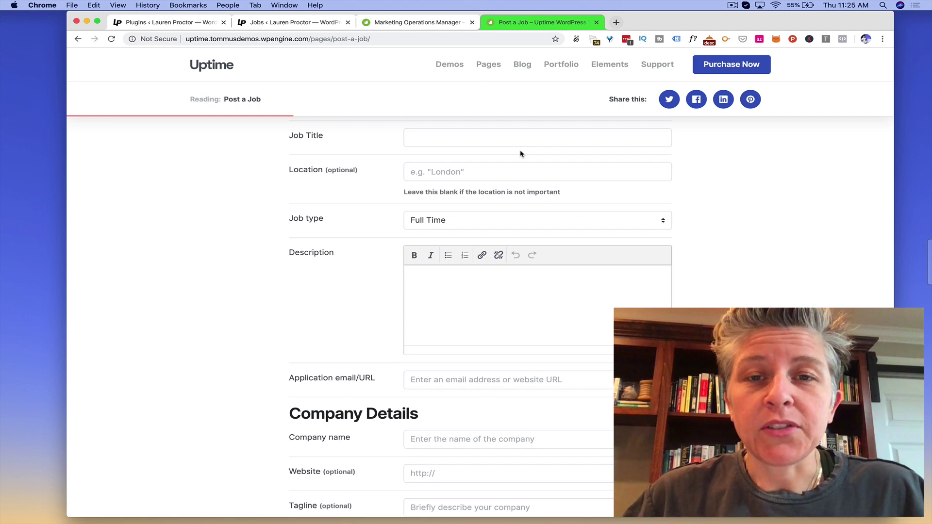
# Close the Post a Job page, switch to the WordPress Plugins admin page and dismiss the HandL UTM Grabber notice
pyautogui.press('super+w')
pyautogui.click(165, 22)
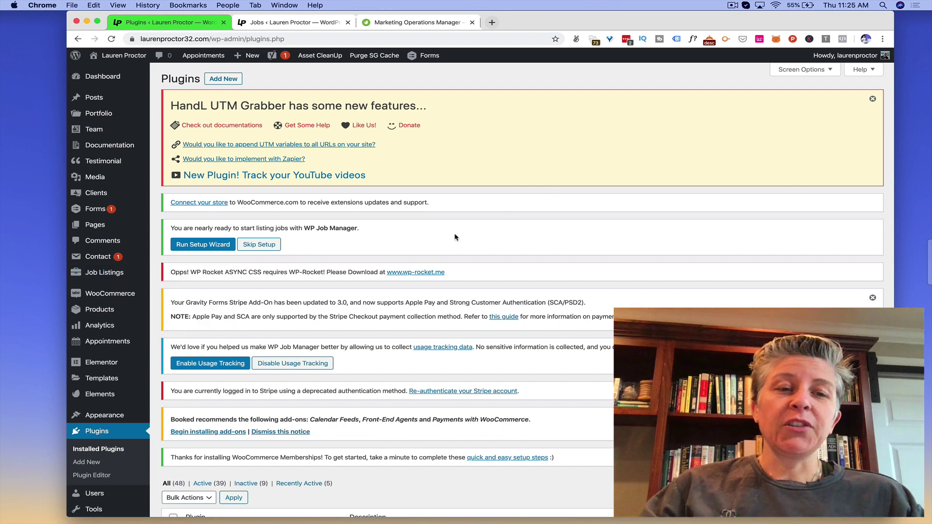
pyautogui.click(873, 98)
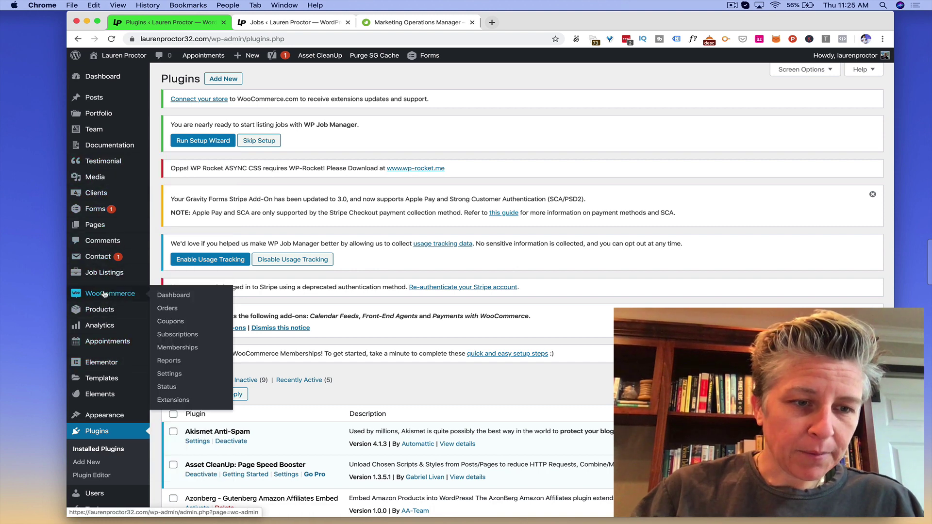
# Locate WP Job Manager among the installed plugins by searching the page for "wp"
pyautogui.scroll(-3, 107, 287)
pyautogui.scroll(-4, 272, 369)
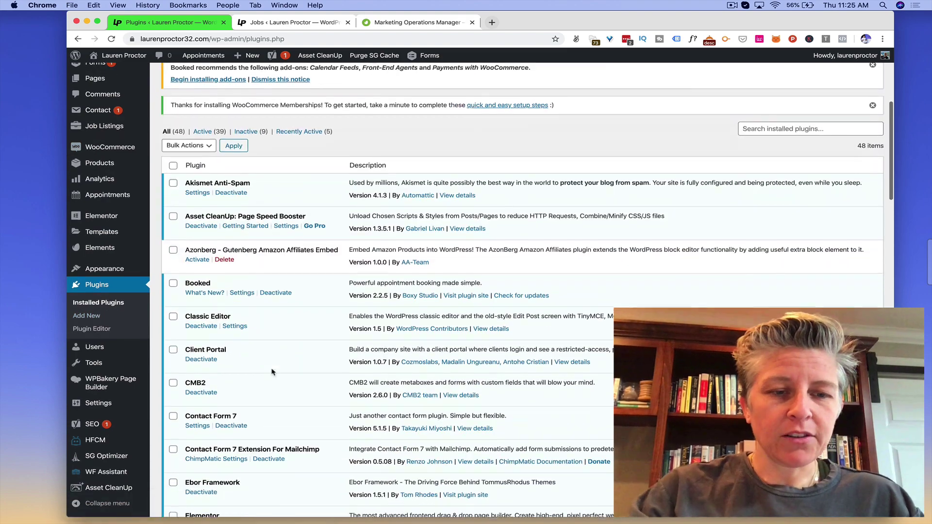
pyautogui.press('super+f')
pyautogui.write('wp')
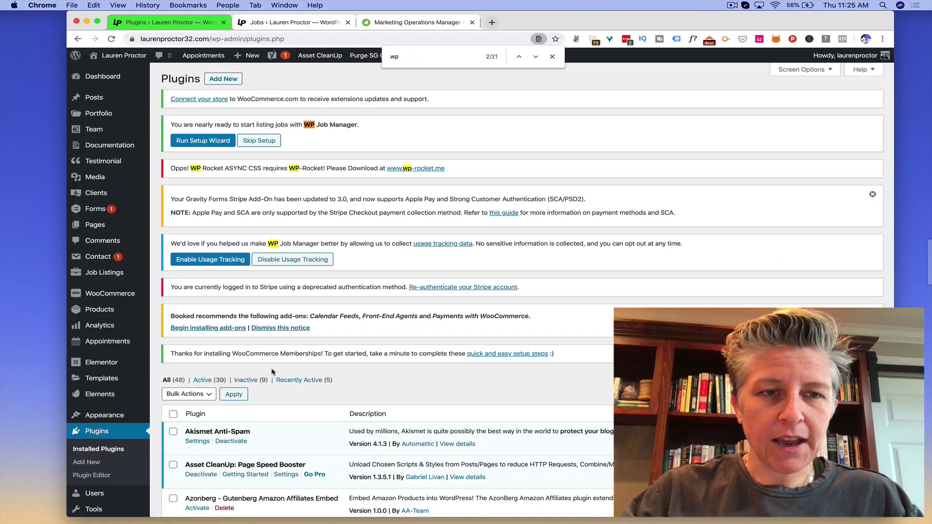
pyautogui.press('Return')
pyautogui.scroll(-15, 273, 372)
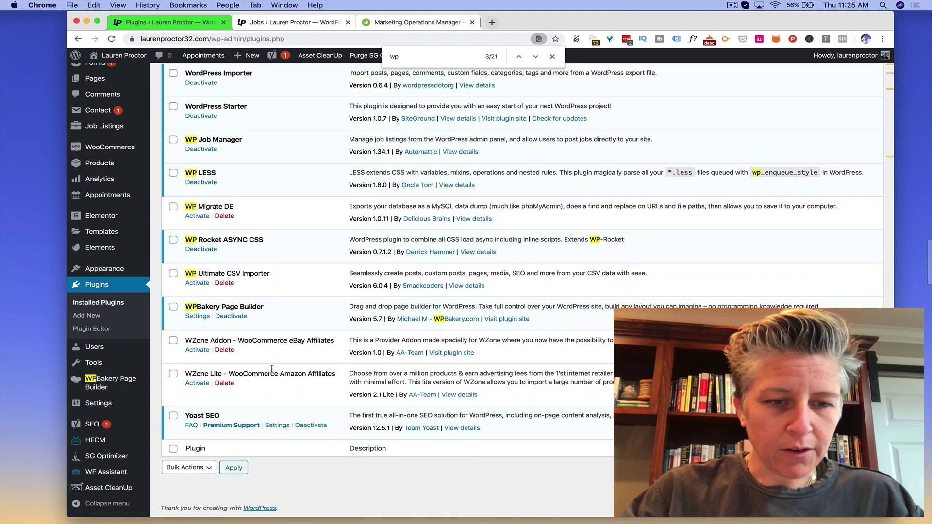
pyautogui.scroll(2, 271, 369)
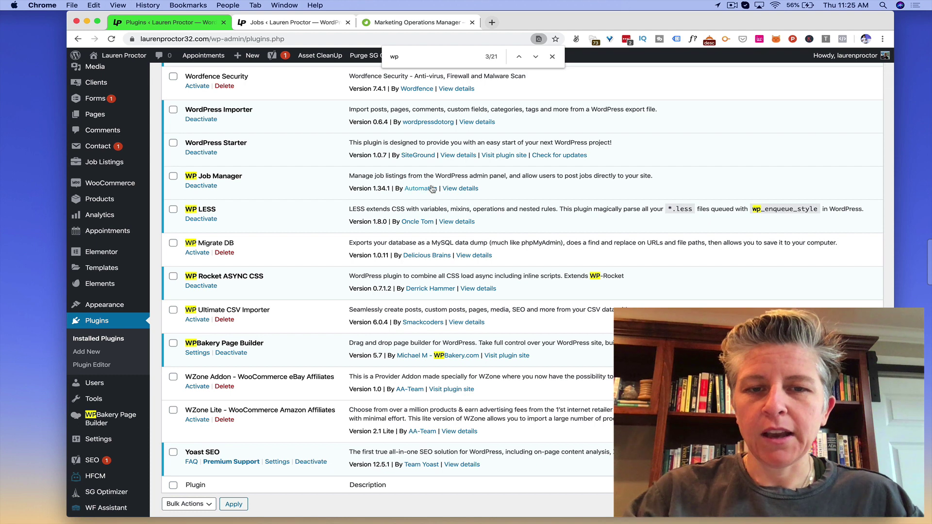
# Open the WP Job Manager website through the plugin's Automattic author link, read through its feature sections and return to the installed plugins
pyautogui.rightClick(430, 188)
pyautogui.press('Escape')
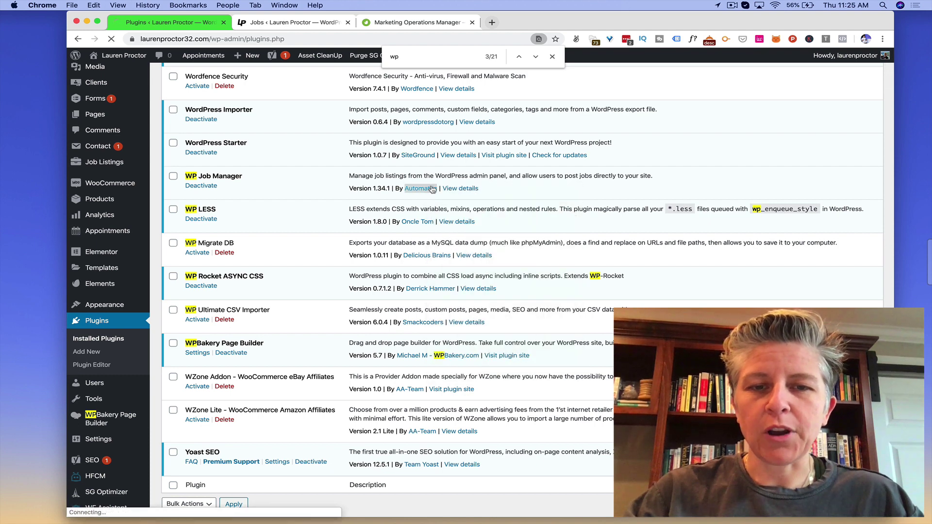
pyautogui.click(431, 189)
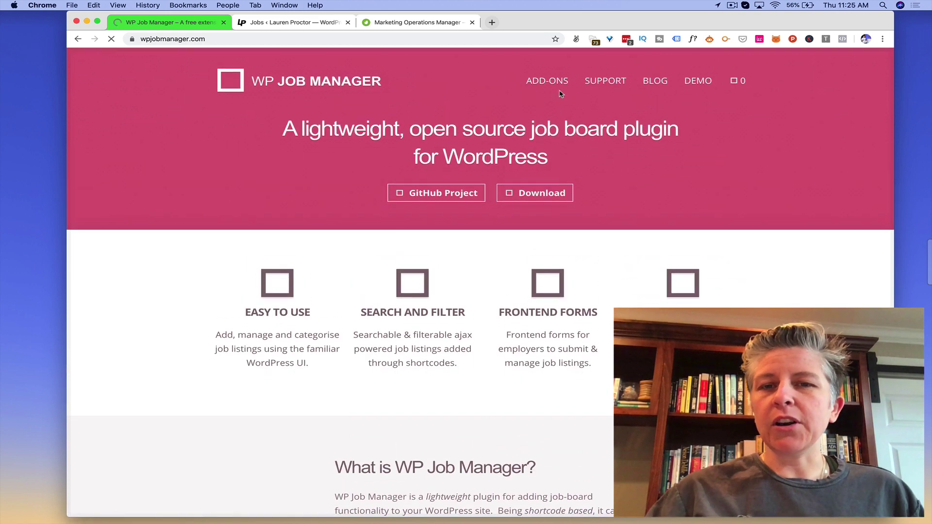
pyautogui.moveTo(548, 86)
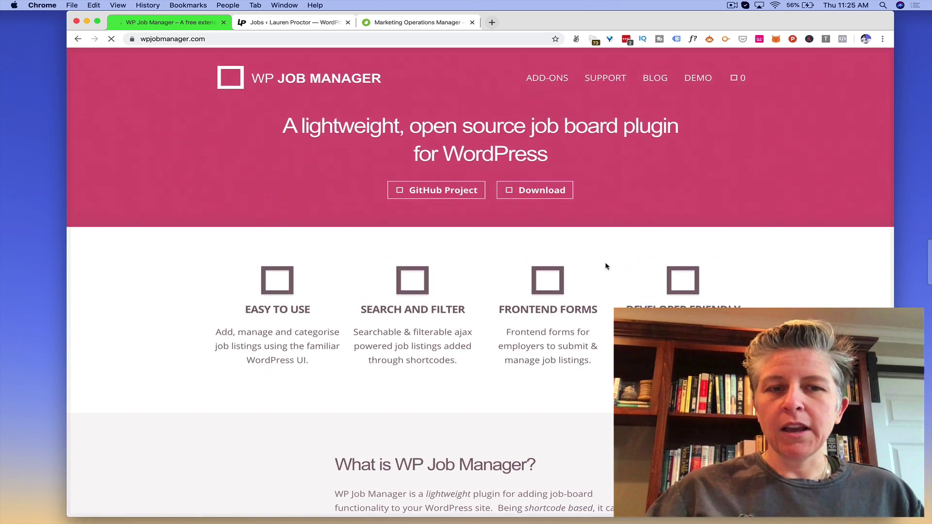
pyautogui.scroll(-10, 606, 264)
pyautogui.scroll(2, 606, 265)
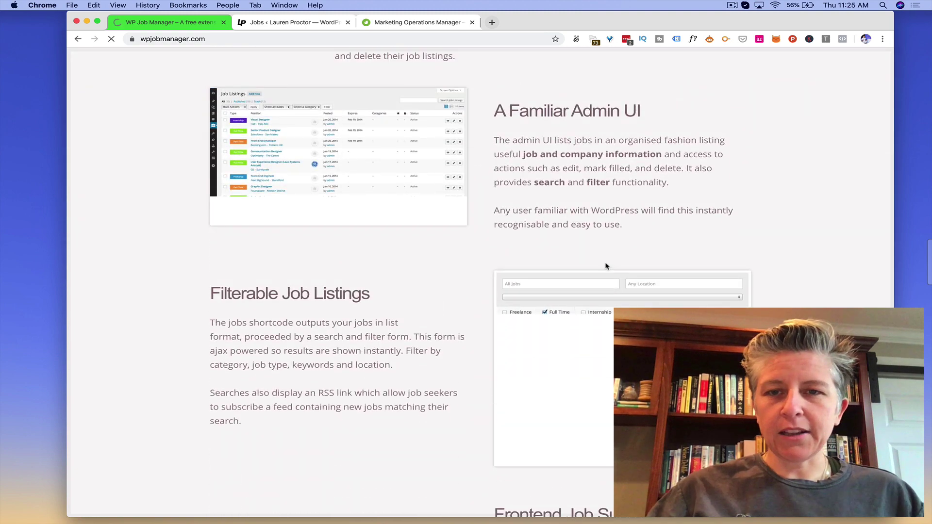
pyautogui.scroll(-8, 605, 266)
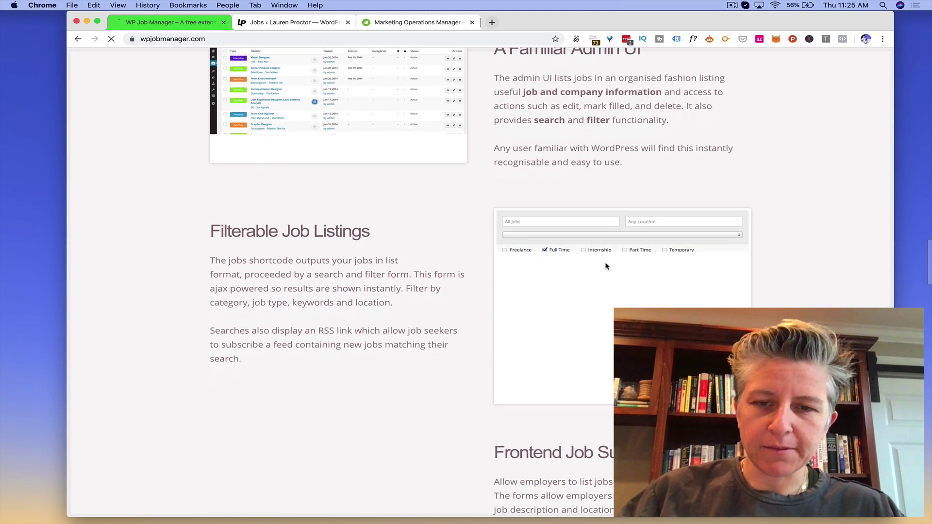
pyautogui.scroll(-4, 606, 266)
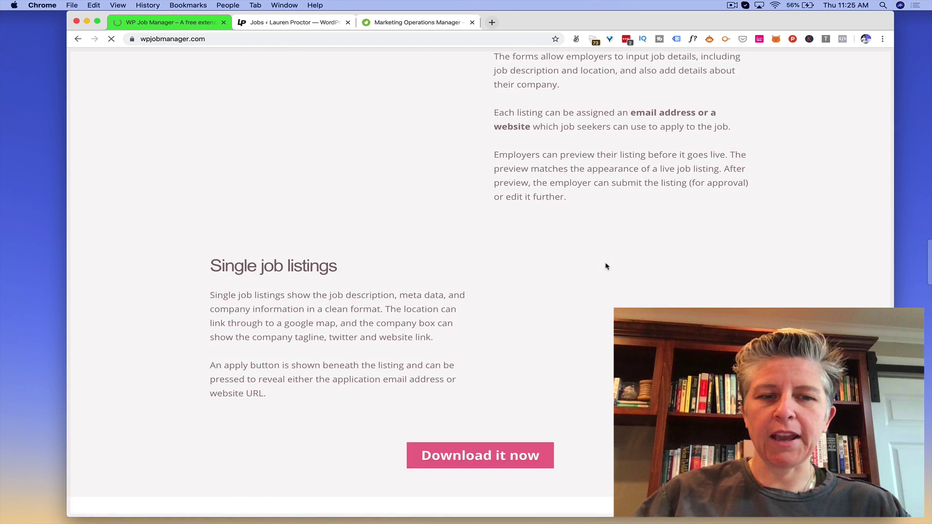
pyautogui.scroll(-3, 606, 266)
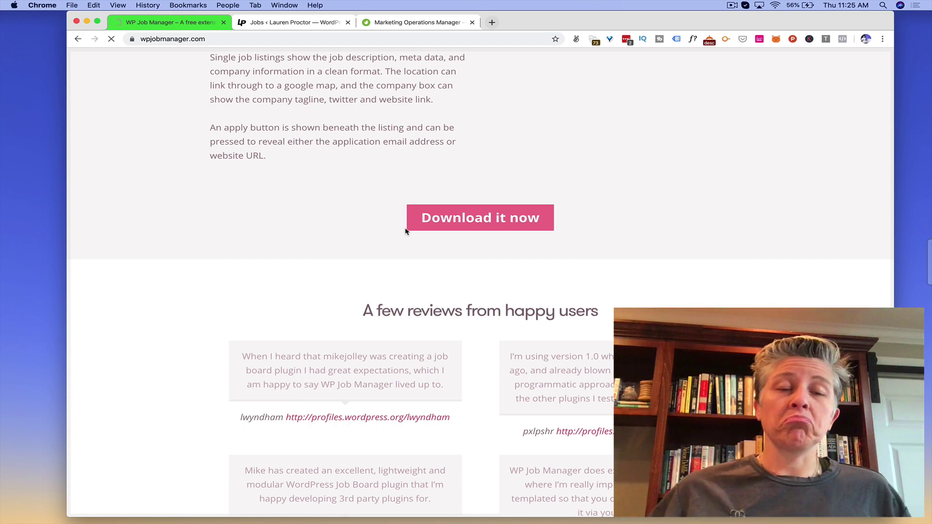
pyautogui.press('super+bracketleft')
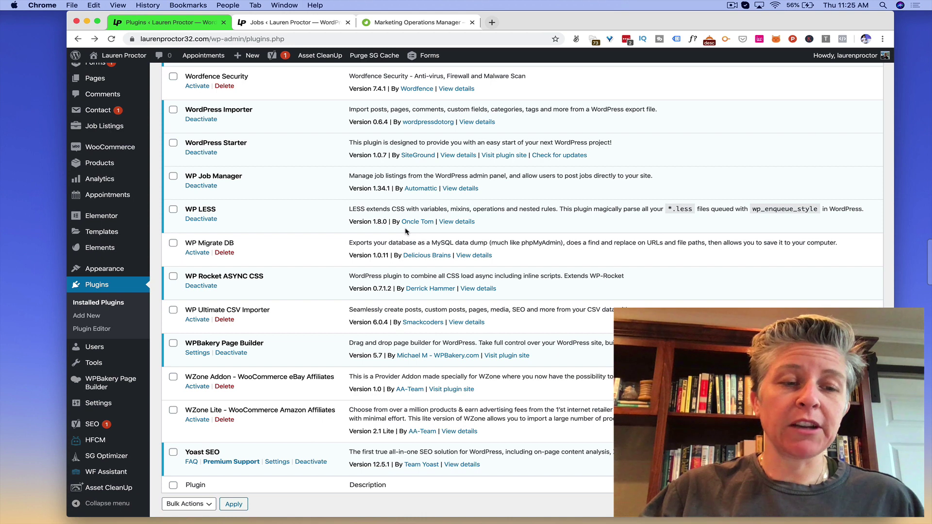
# Visit the Add Plugins page and run the WP Job Manager setup wizard from the Dashboard notice
pyautogui.click(89, 316)
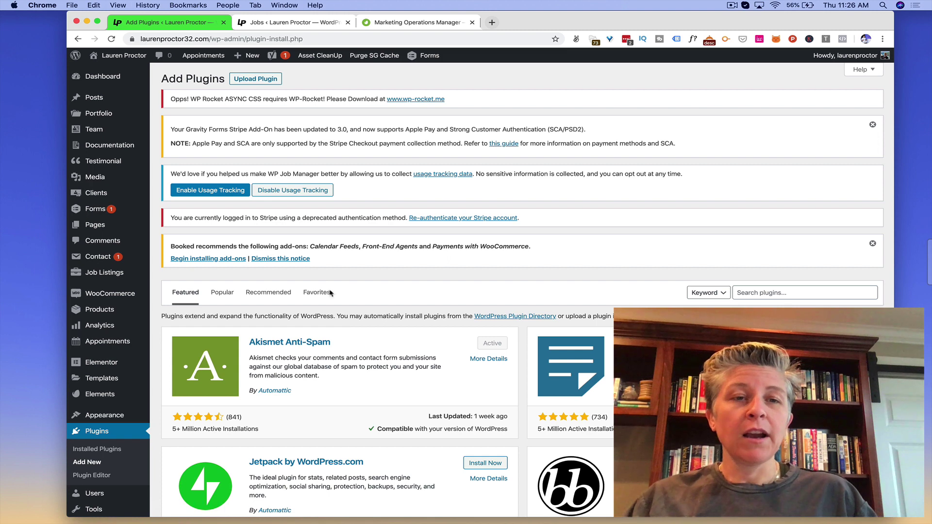
pyautogui.click(111, 76)
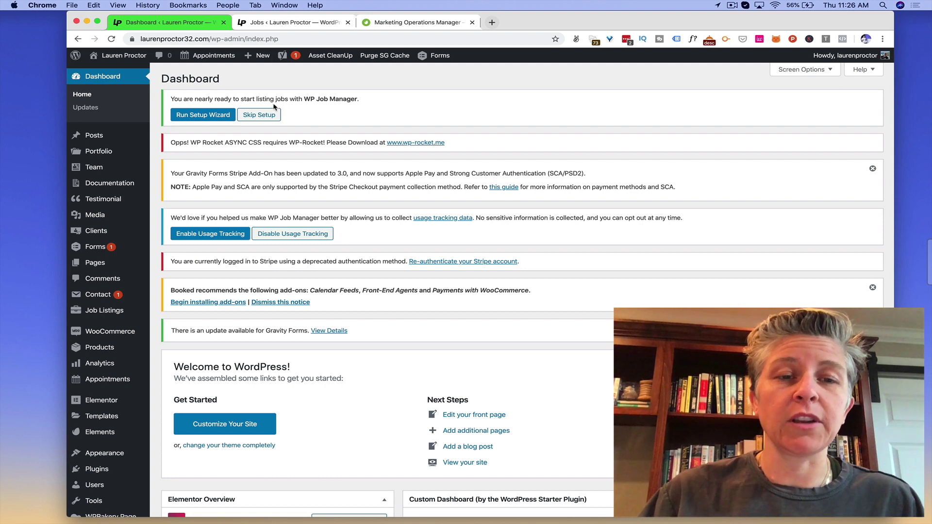
pyautogui.click(221, 115)
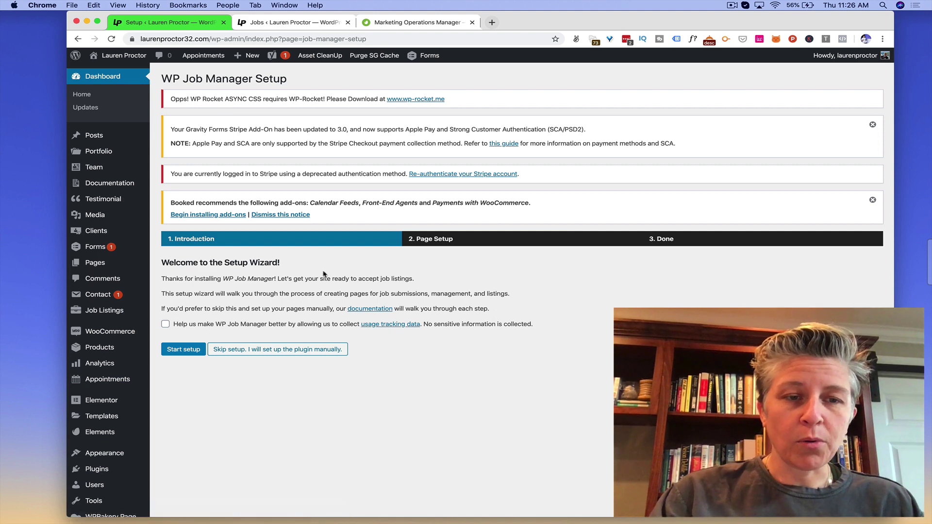
# Allow usage tracking in the wizard's Introduction and start the setup
pyautogui.scroll(-2, 324, 275)
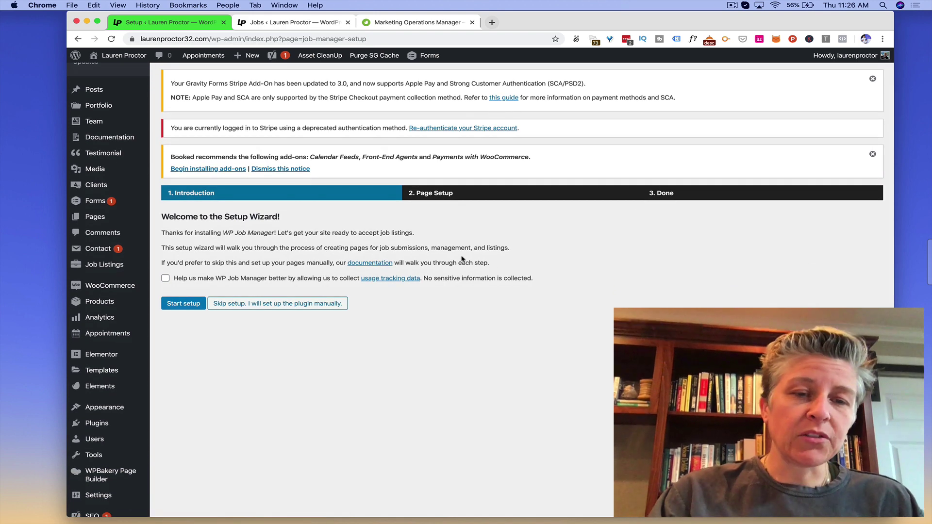
pyautogui.scroll(-1, 258, 257)
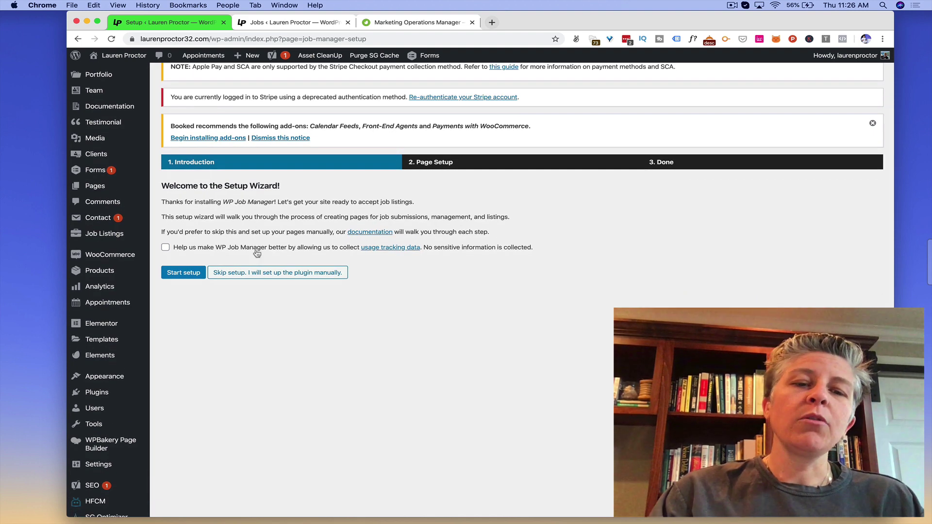
pyautogui.click(257, 253)
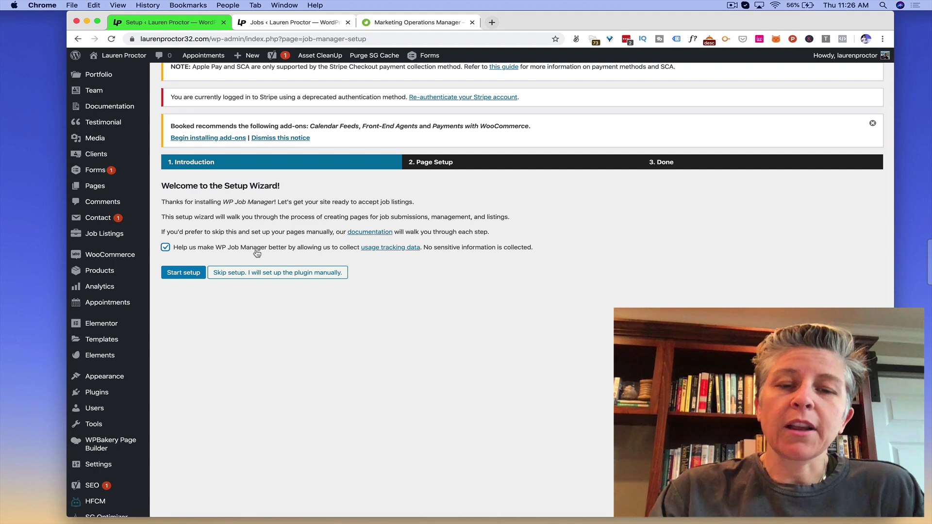
pyautogui.click(188, 272)
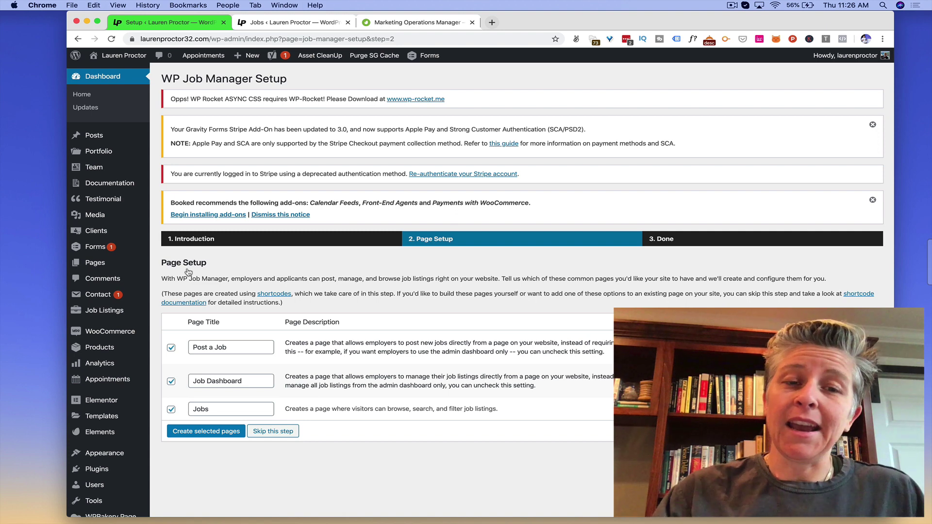
# Review the Page Setup options and create the Post a Job, Job Dashboard and Jobs pages with their default titles
pyautogui.scroll(-2, 189, 272)
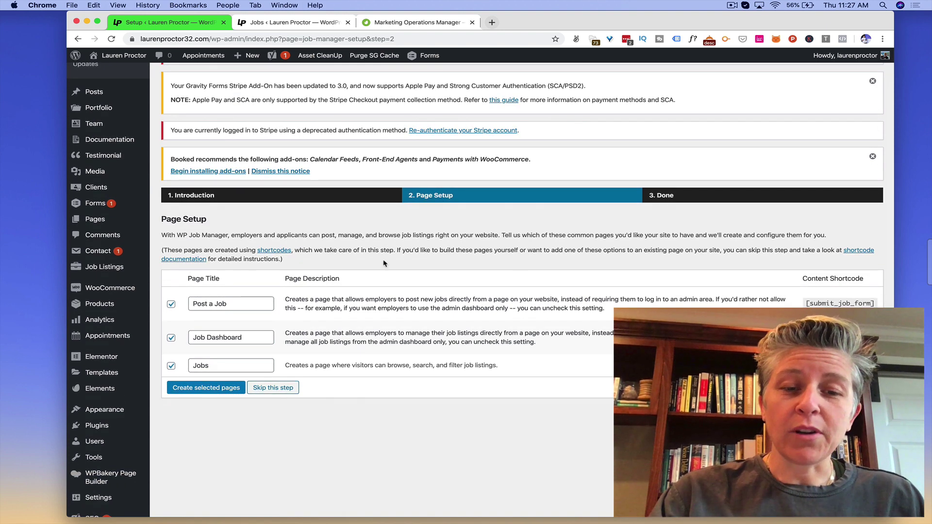
pyautogui.scroll(-1, 384, 263)
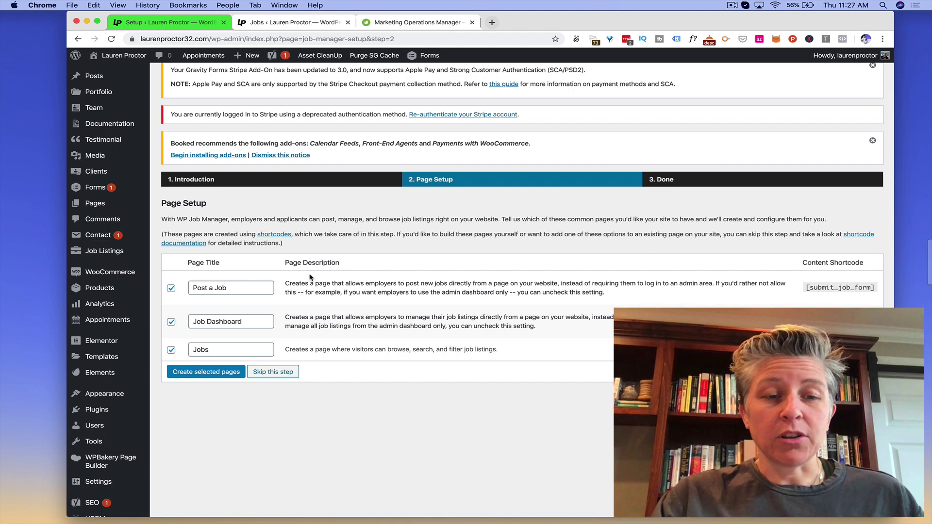
pyautogui.click(249, 290)
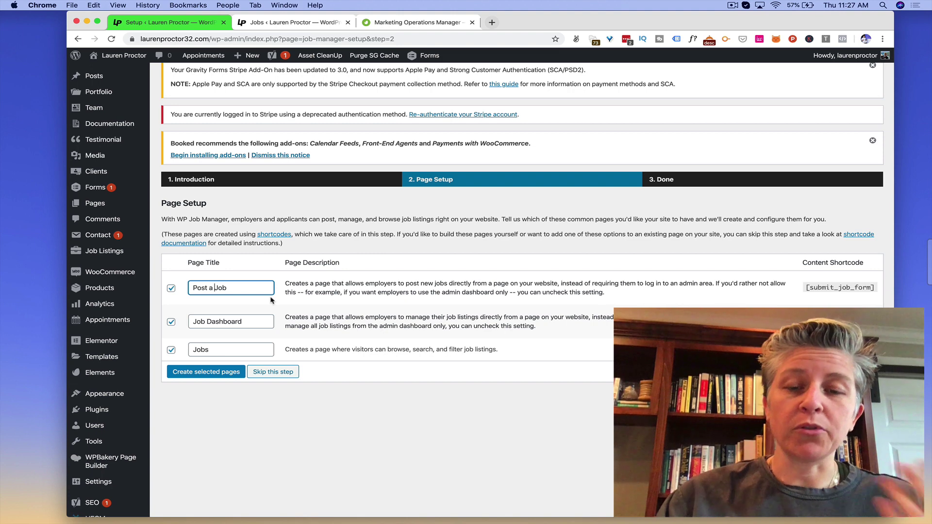
pyautogui.click(213, 324)
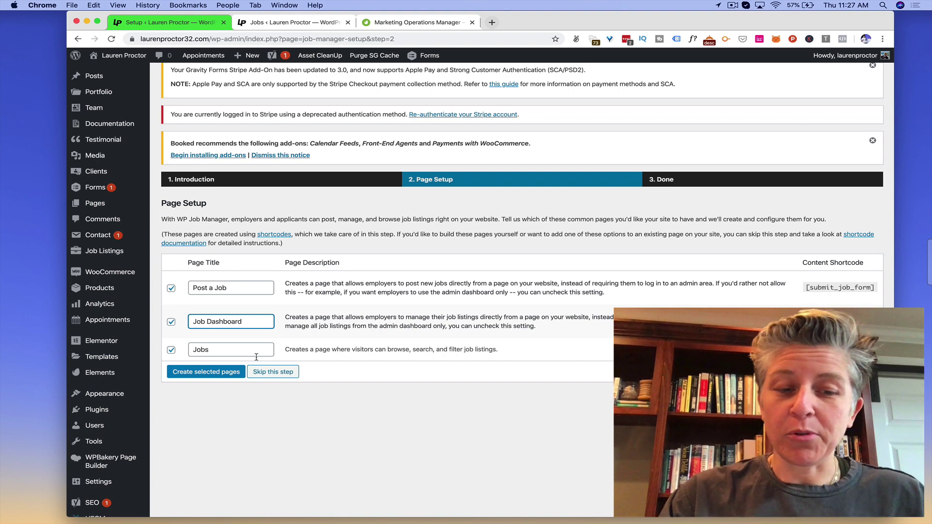
pyautogui.click(206, 372)
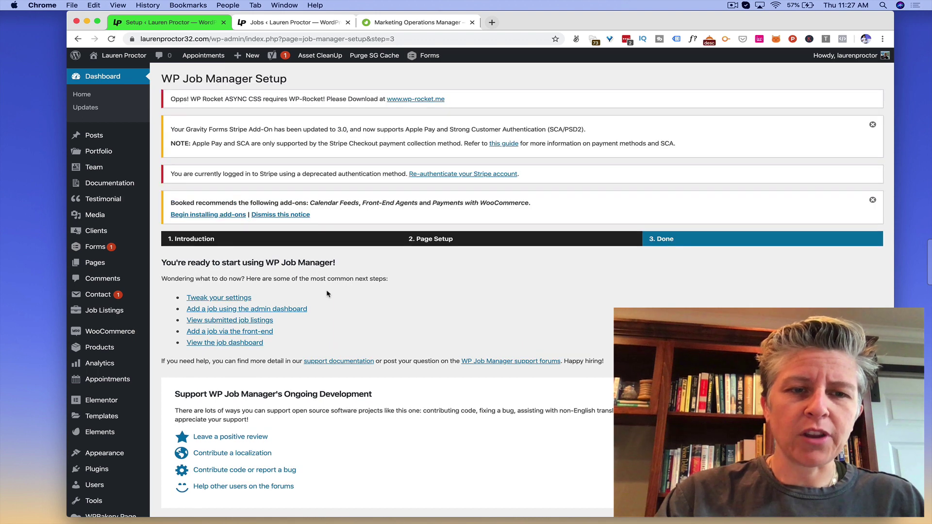
# Open the WP Job Manager settings from the wizard's suggested next steps and place the cursor in the Google Maps API Key field
pyautogui.scroll(-3, 327, 293)
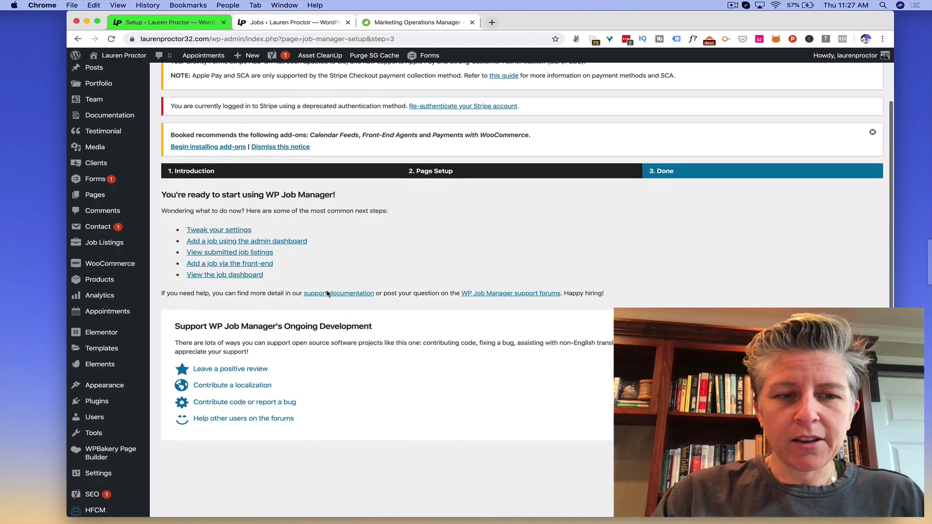
pyautogui.click(224, 235)
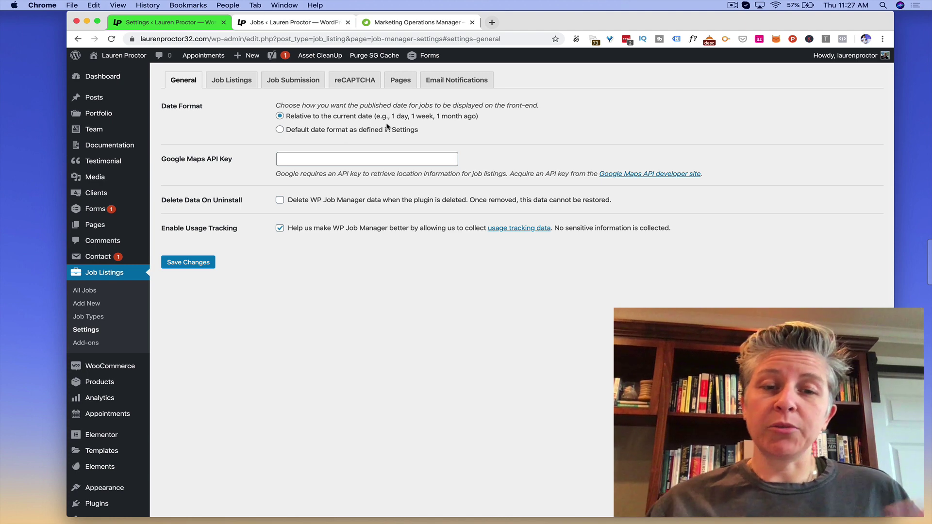
pyautogui.click(319, 160)
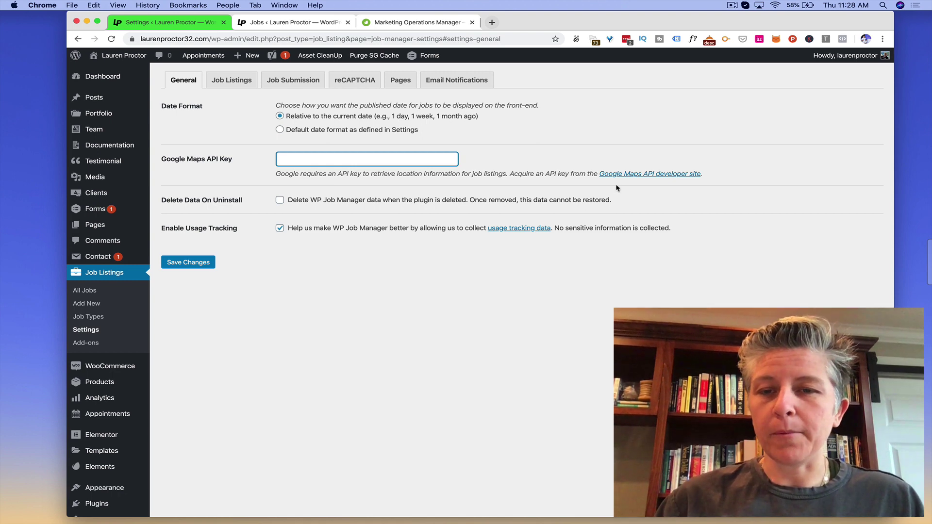
# Open the Google Maps API developer site in a new tab, look over the API key instructions and return to the plugin settings
pyautogui.rightClick(626, 174)
pyautogui.click(637, 180)
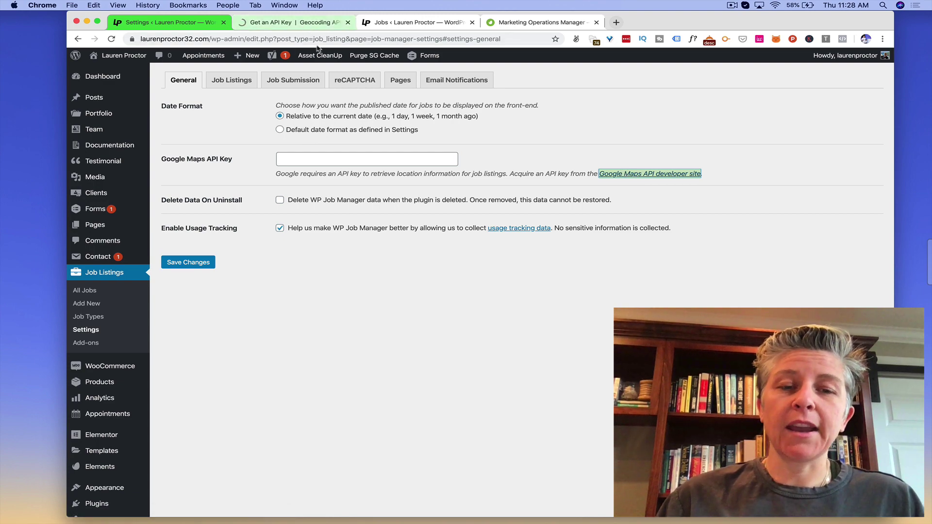
pyautogui.click(306, 24)
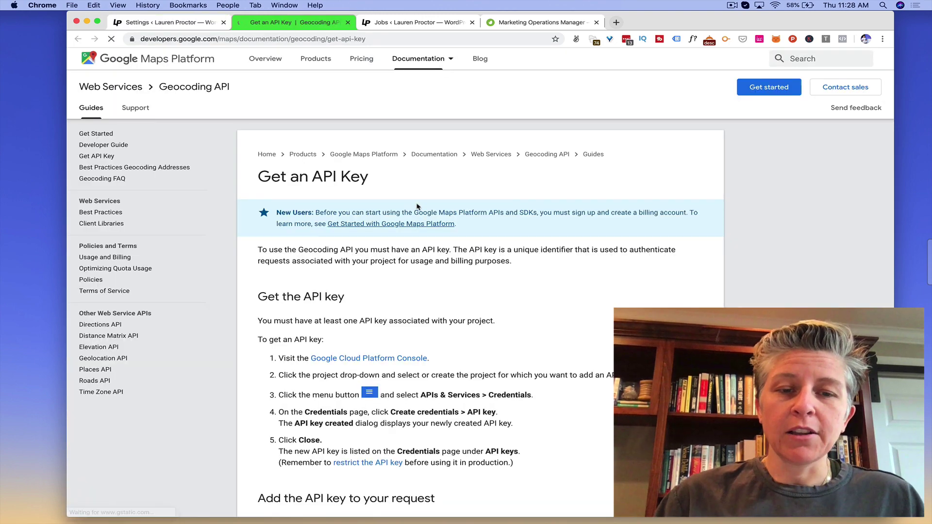
pyautogui.scroll(-4, 416, 200)
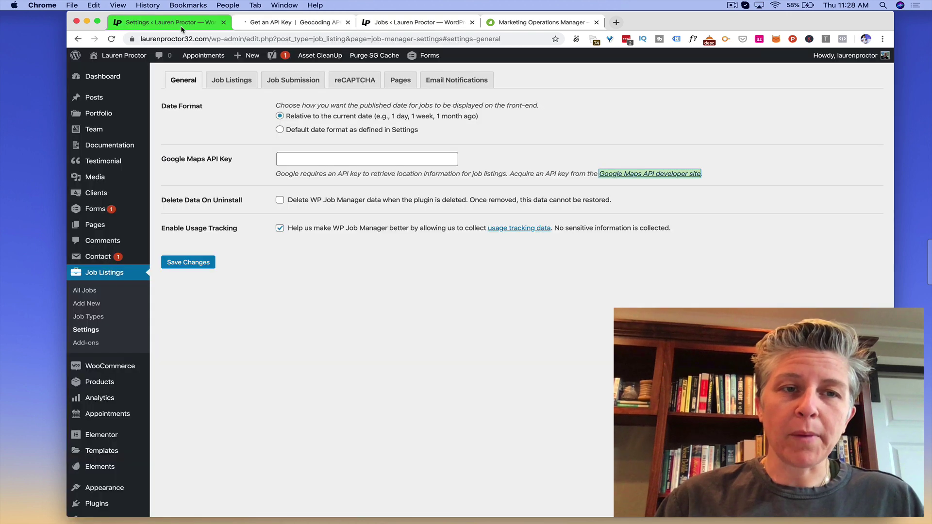
pyautogui.click(160, 23)
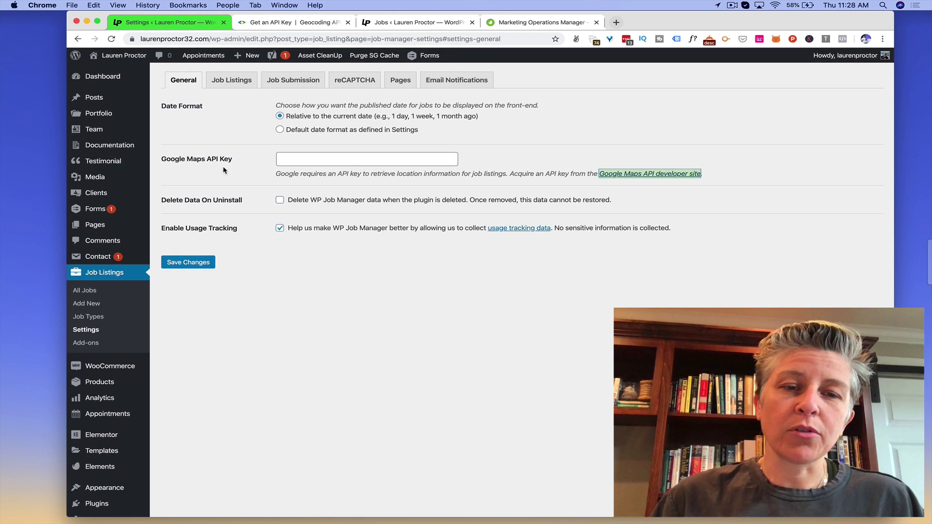
# View the Job Listings settings and switch to the Jobs admin list
pyautogui.click(224, 80)
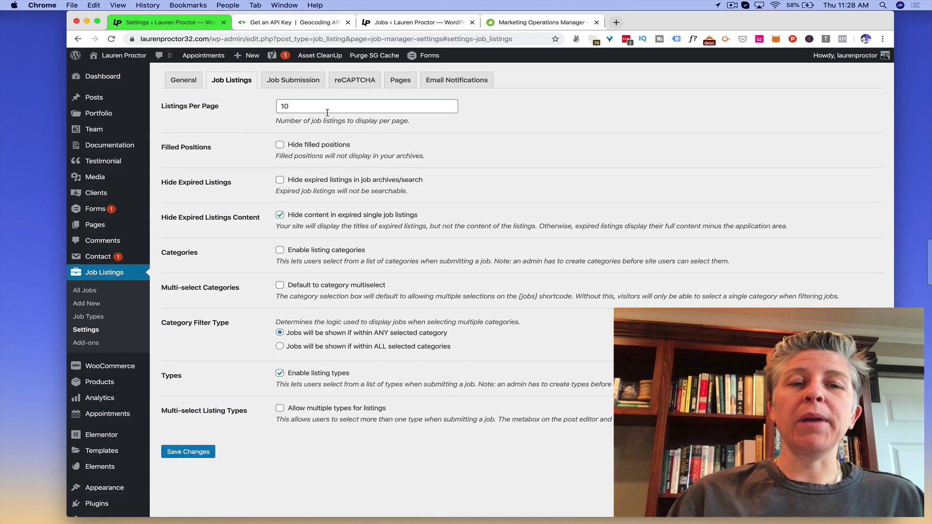
pyautogui.click(413, 22)
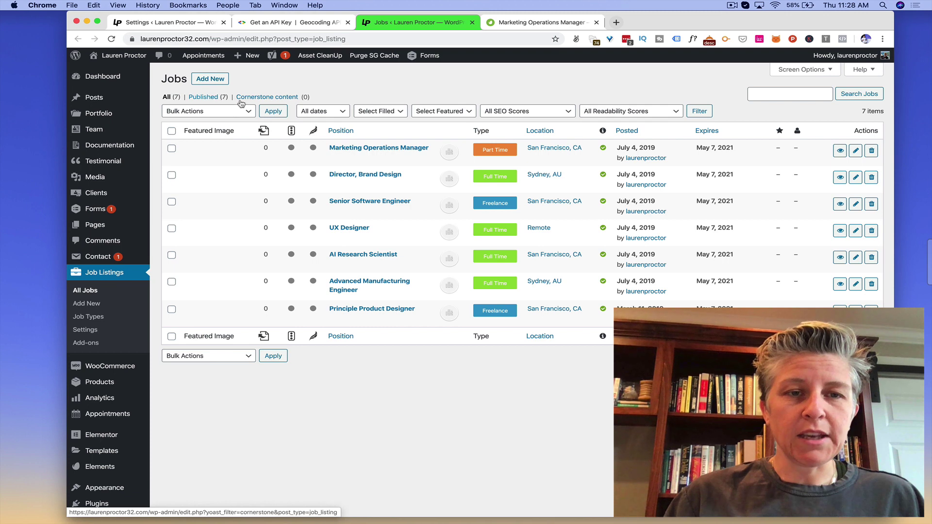
# Open the site's /jobs page in a new tab and look over the search filters and job listings
pyautogui.press('super+t')
pyautogui.write('laurenproctor32.com/wp-admin')
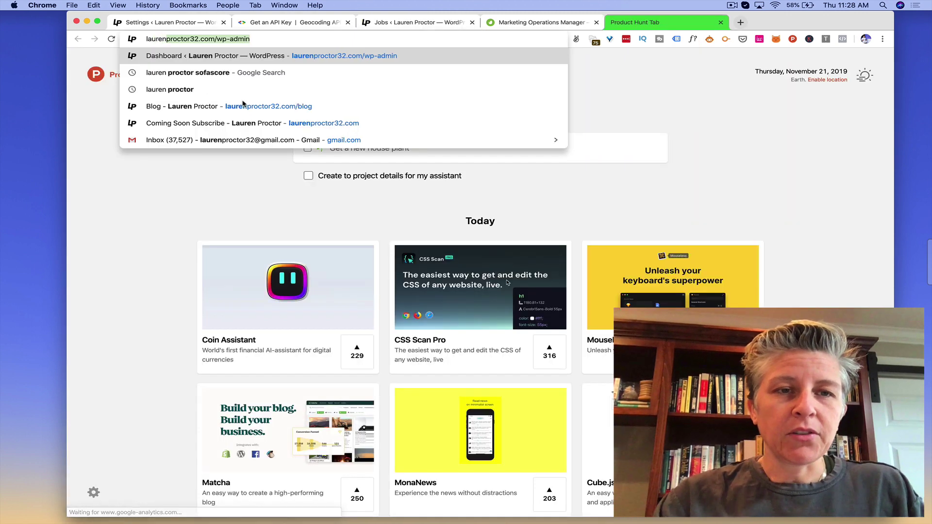
pyautogui.press('BackSpace')
pyautogui.press('BackSpace')
pyautogui.press('BackSpace')
pyautogui.press('BackSpace')
pyautogui.press('BackSpace')
pyautogui.press('BackSpace')
pyautogui.press('BackSpace')
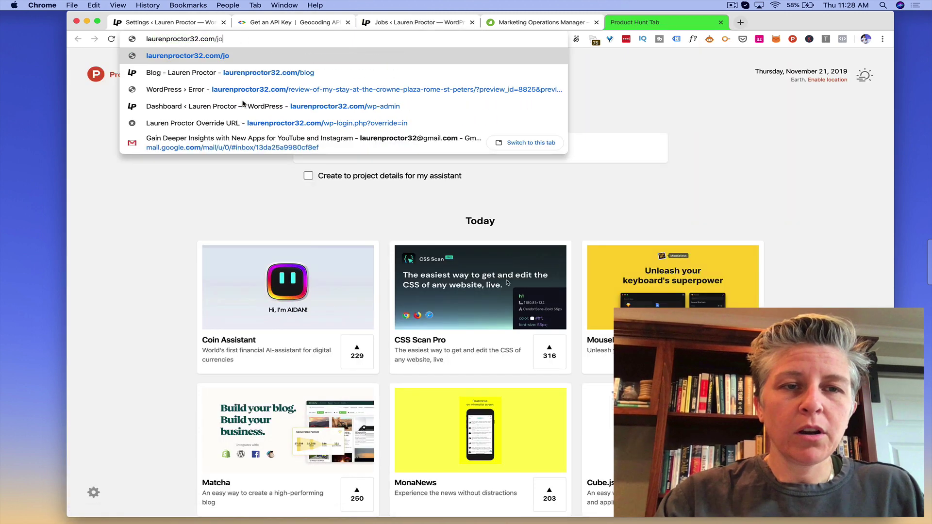
pyautogui.write('jobs')
pyautogui.press('Return')
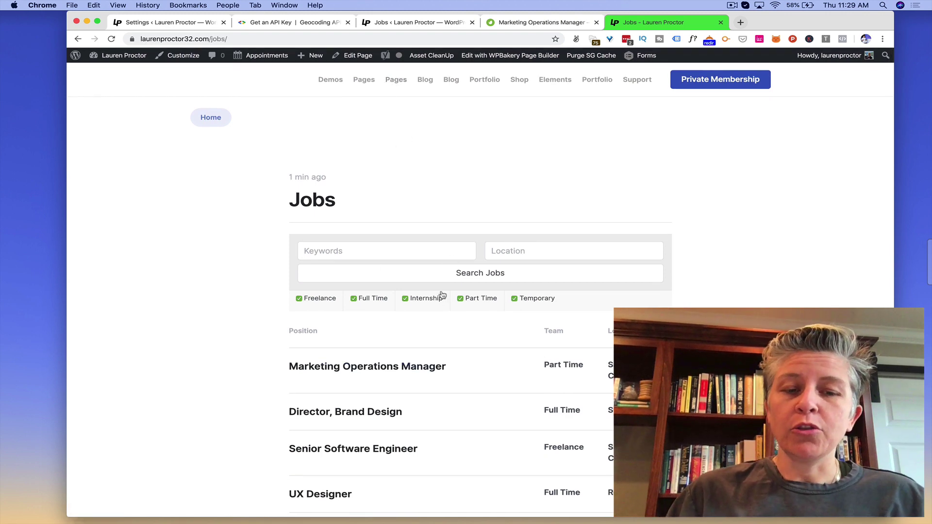
pyautogui.scroll(-3, 440, 301)
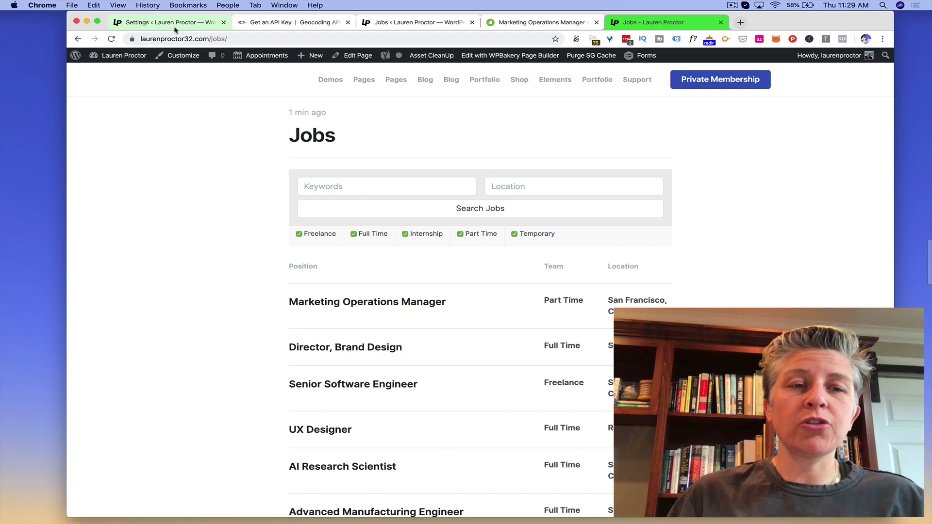
# Open the plugin's General settings in a separate tab, look through the front-end Jobs page, and check the General settings
pyautogui.click(199, 22)
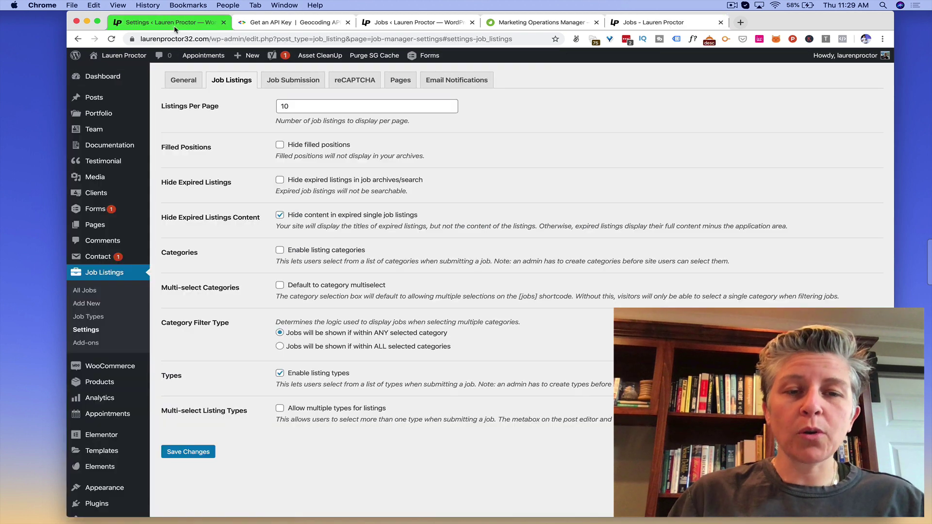
pyautogui.rightClick(179, 83)
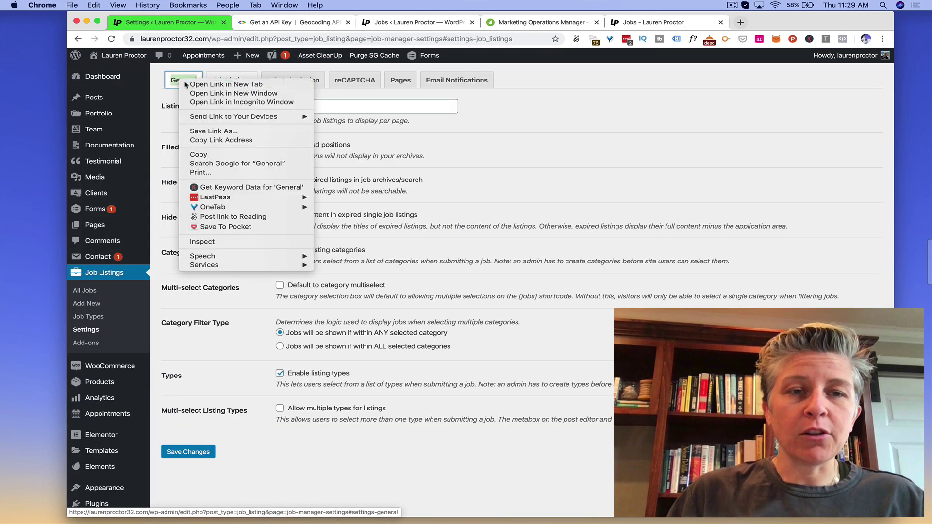
pyautogui.click(213, 88)
pyautogui.click(772, 21)
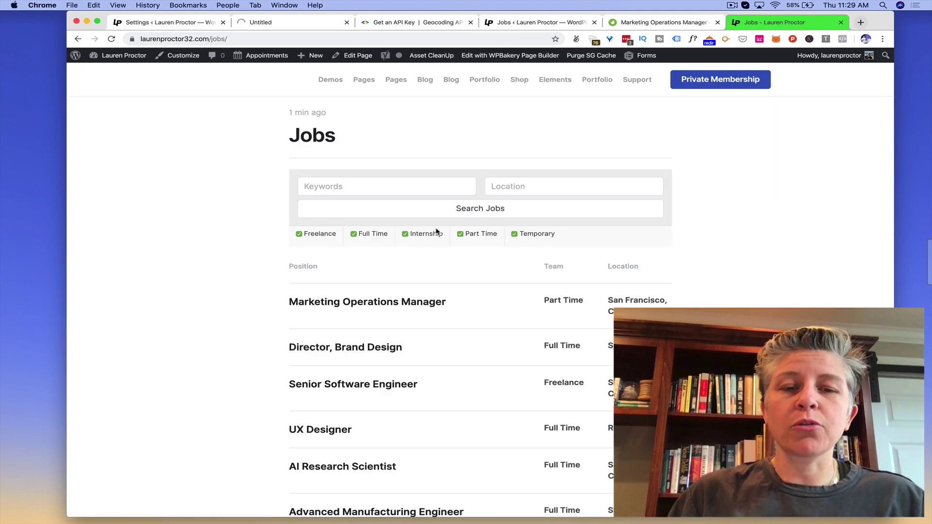
pyautogui.scroll(-3, 437, 232)
pyautogui.scroll(-5, 437, 232)
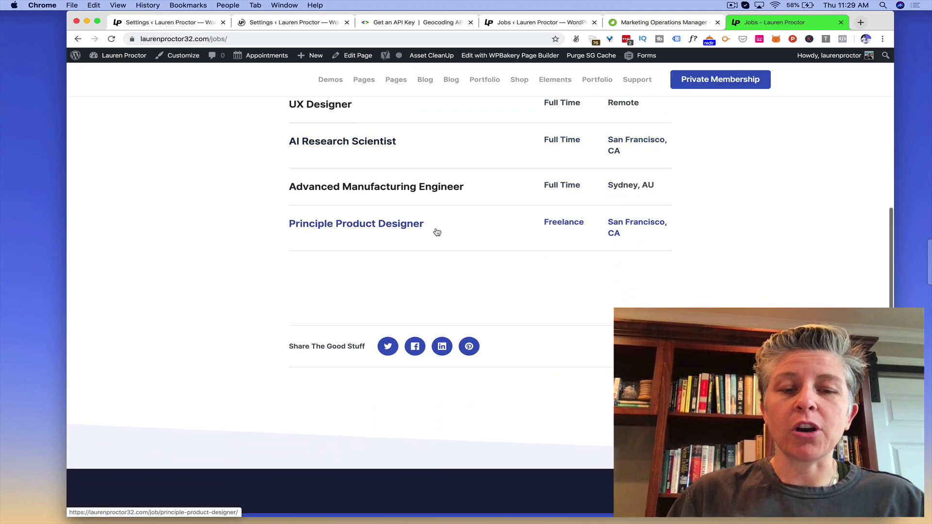
pyautogui.scroll(8, 437, 232)
pyautogui.click(298, 25)
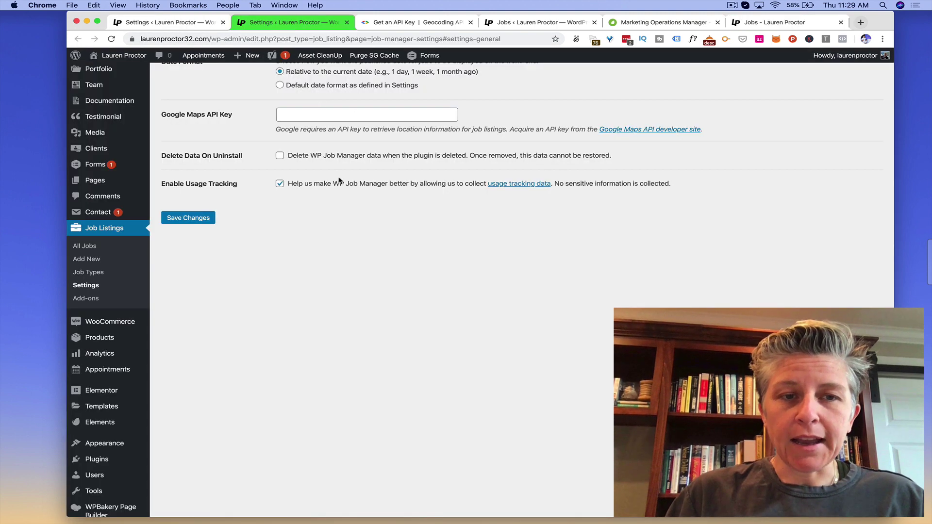
pyautogui.scroll(2, 340, 180)
# In the Job Listings settings, enable hiding filled positions and hiding expired listings in job archives/search, and save the changes
pyautogui.click(172, 21)
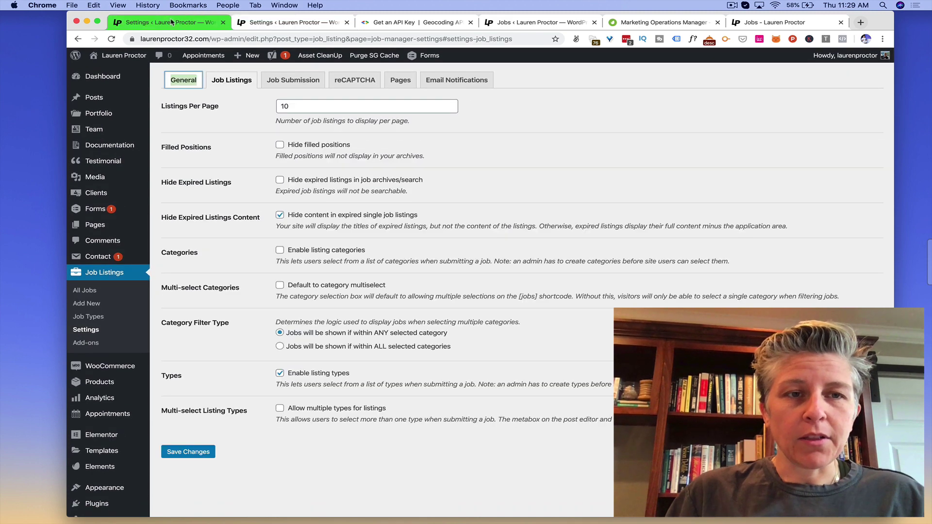
pyautogui.scroll(-2, 332, 257)
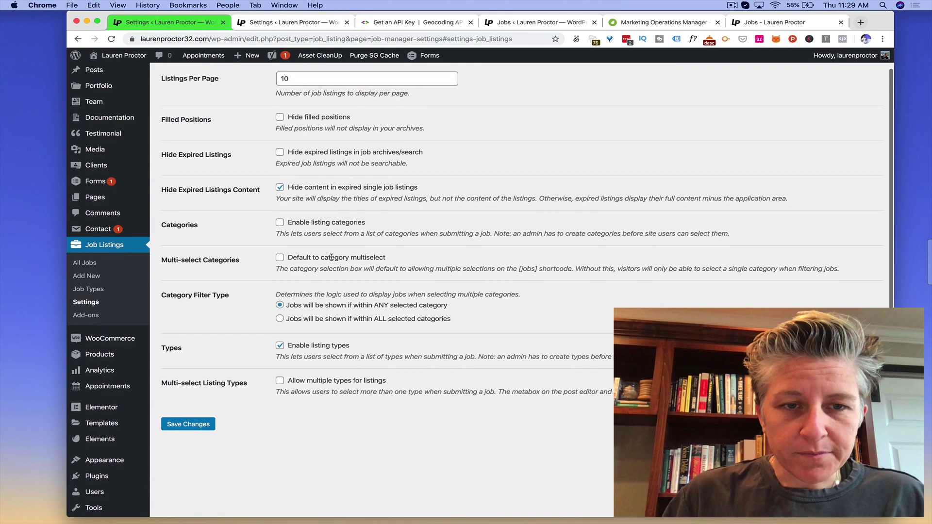
pyautogui.scroll(2, 328, 145)
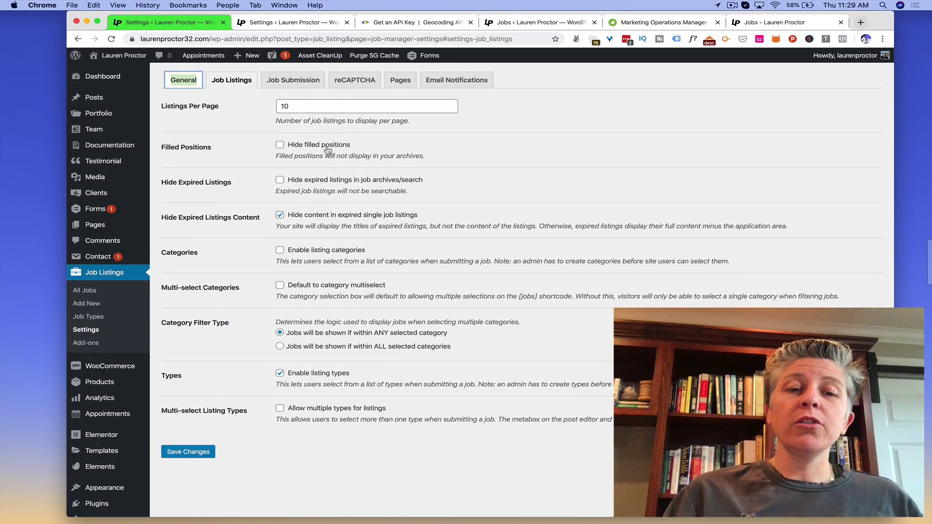
pyautogui.click(328, 148)
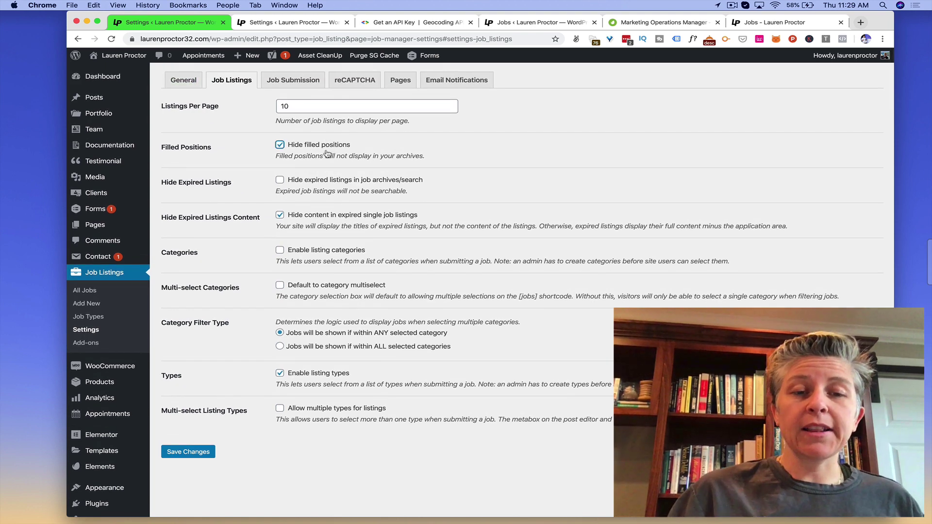
pyautogui.click(325, 180)
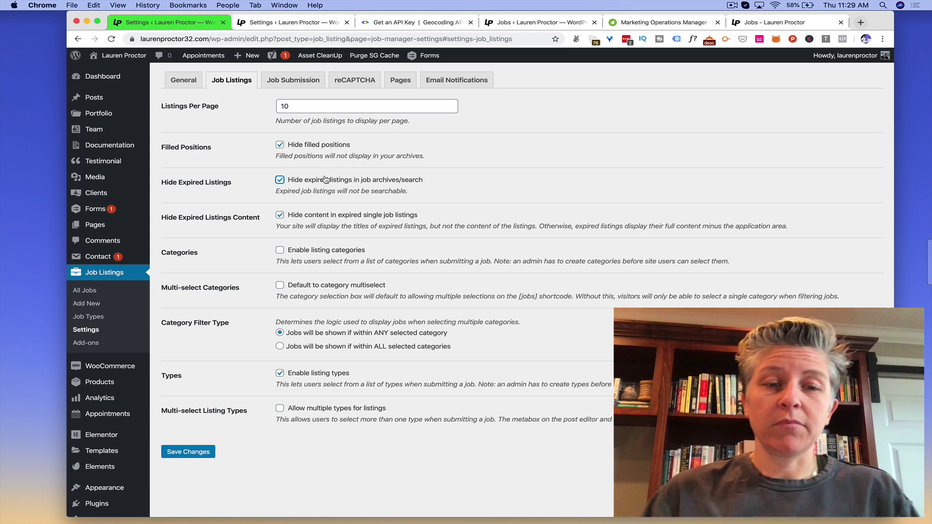
pyautogui.scroll(-4, 326, 179)
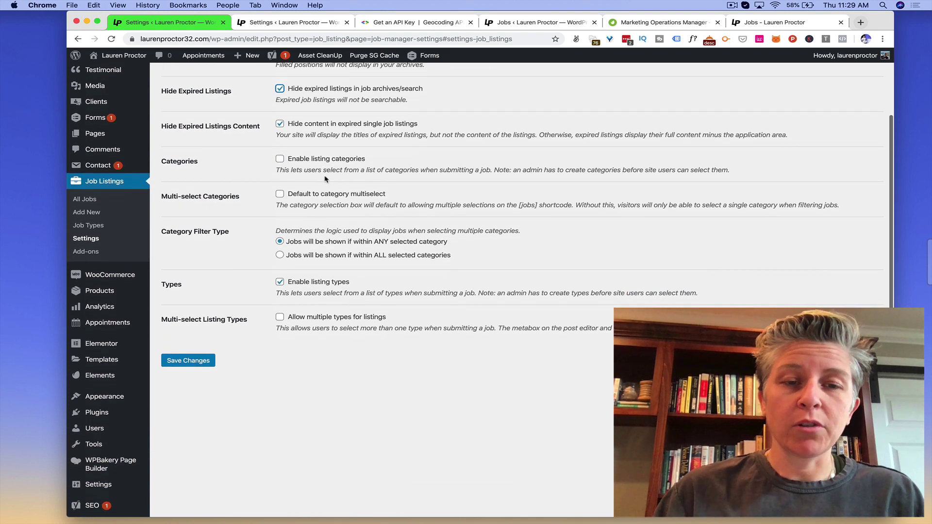
pyautogui.scroll(-2, 325, 180)
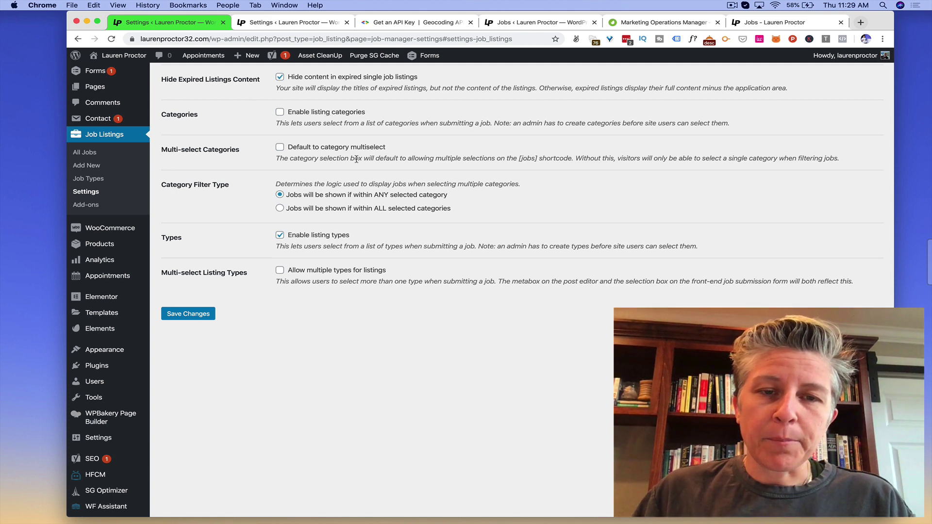
pyautogui.scroll(-2, 412, 160)
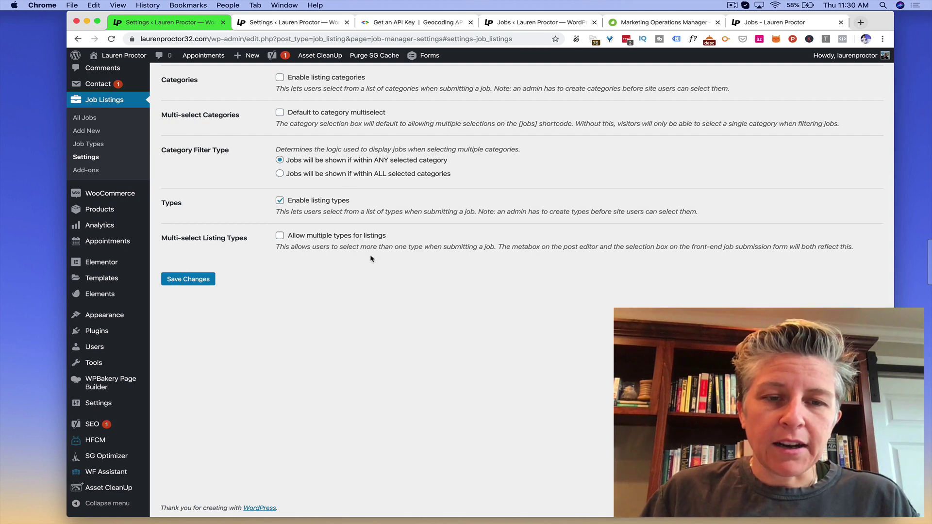
pyautogui.click(179, 280)
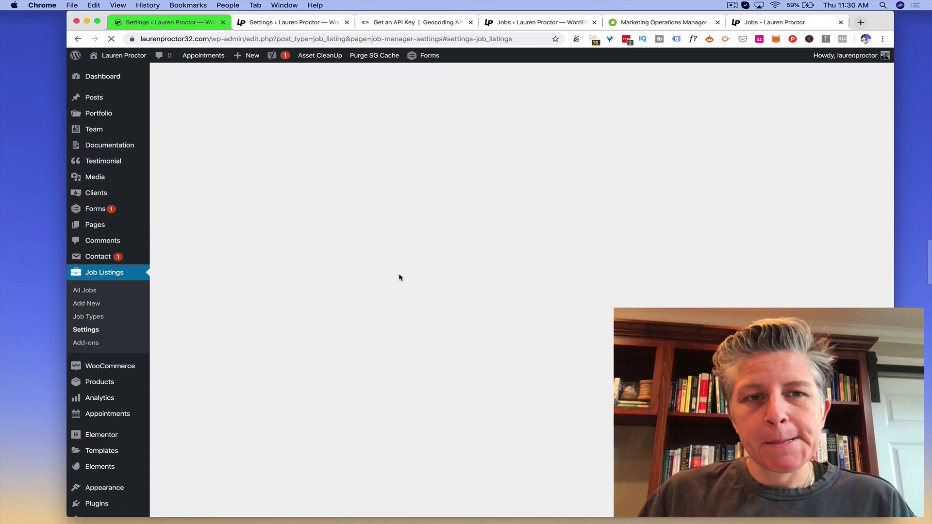
# Open the Job Submission settings and look over the account and moderation options
pyautogui.scroll(-2, 292, 77)
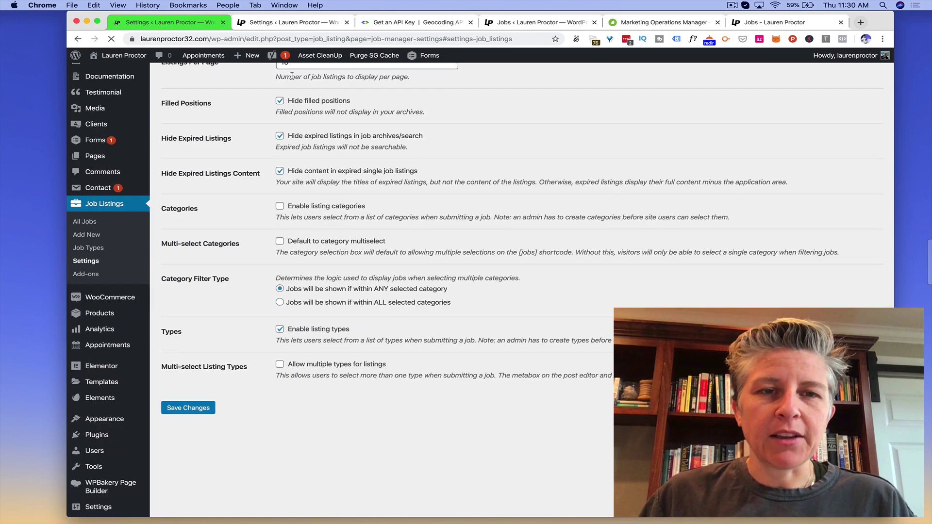
pyautogui.scroll(2, 292, 78)
pyautogui.click(290, 83)
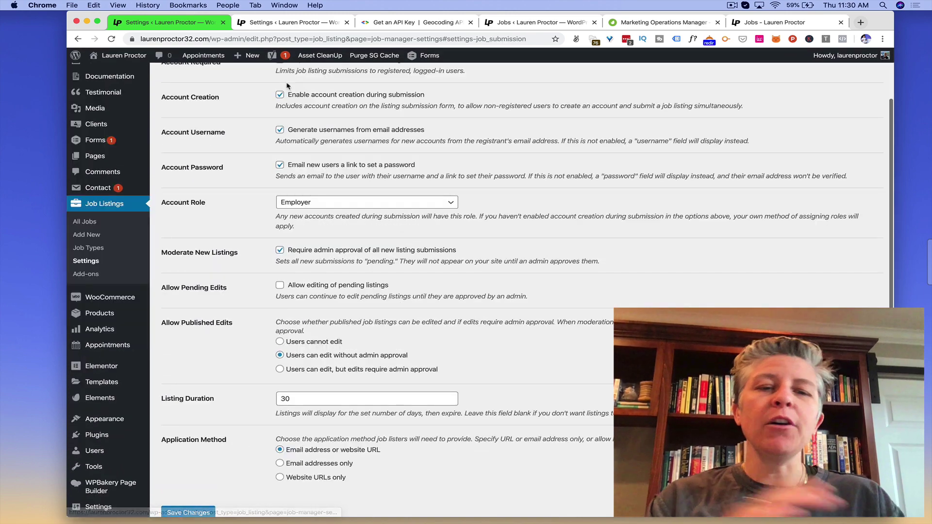
pyautogui.scroll(2, 287, 85)
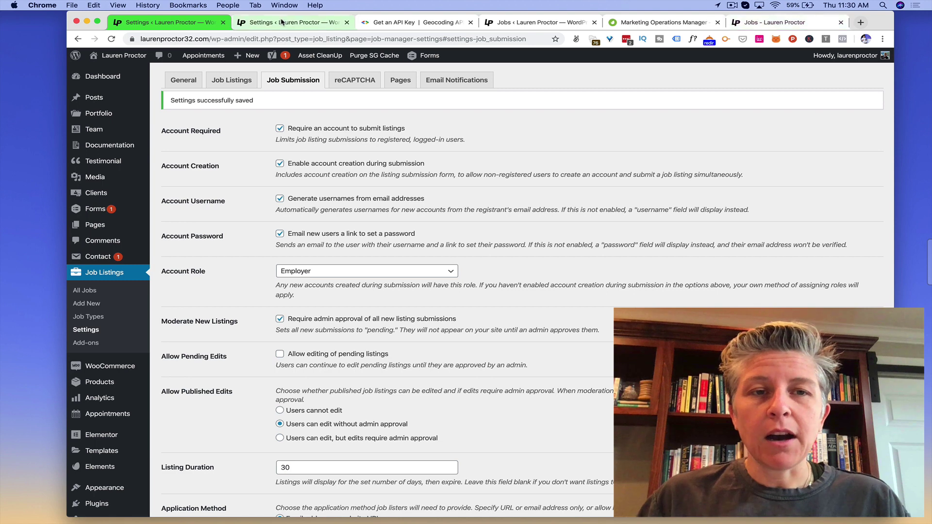
# Try to open the Careers Listing page from the Jobs page's Pages navigation, and close that tab
pyautogui.press('super+9')
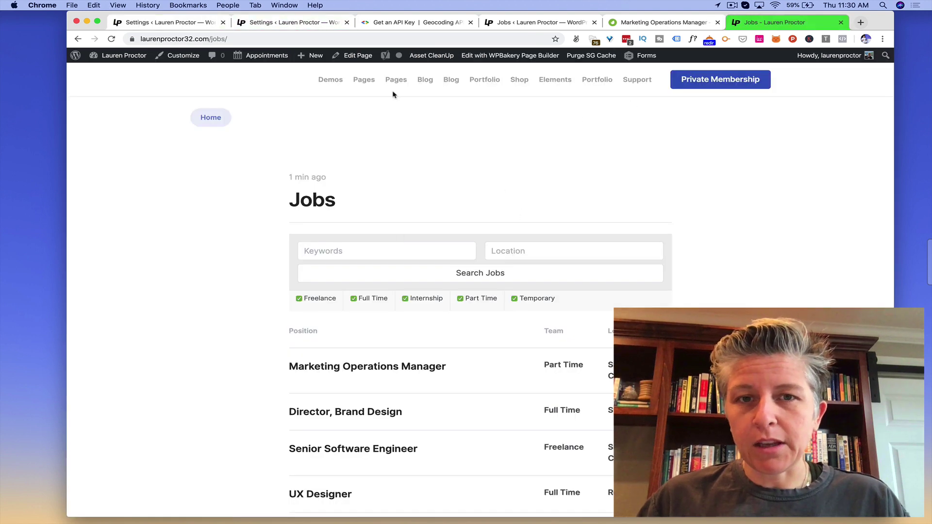
pyautogui.moveTo(373, 84)
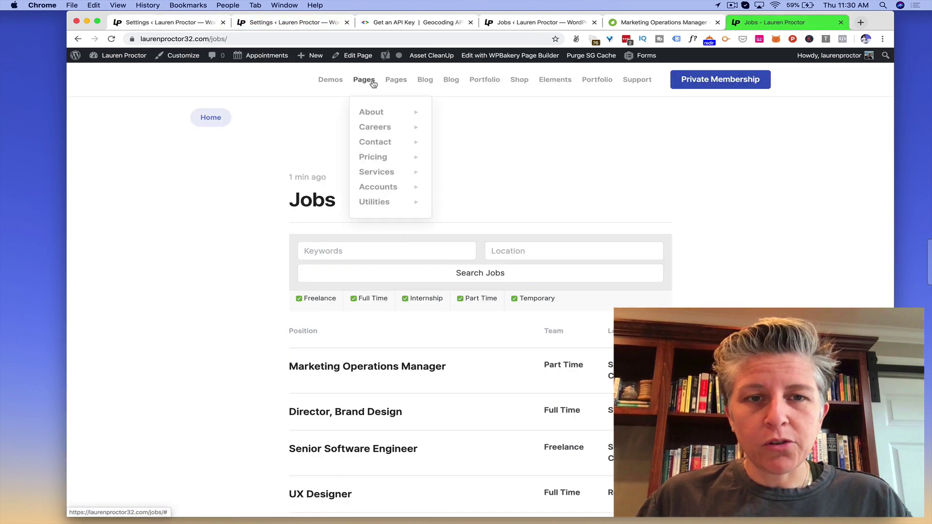
pyautogui.moveTo(394, 127)
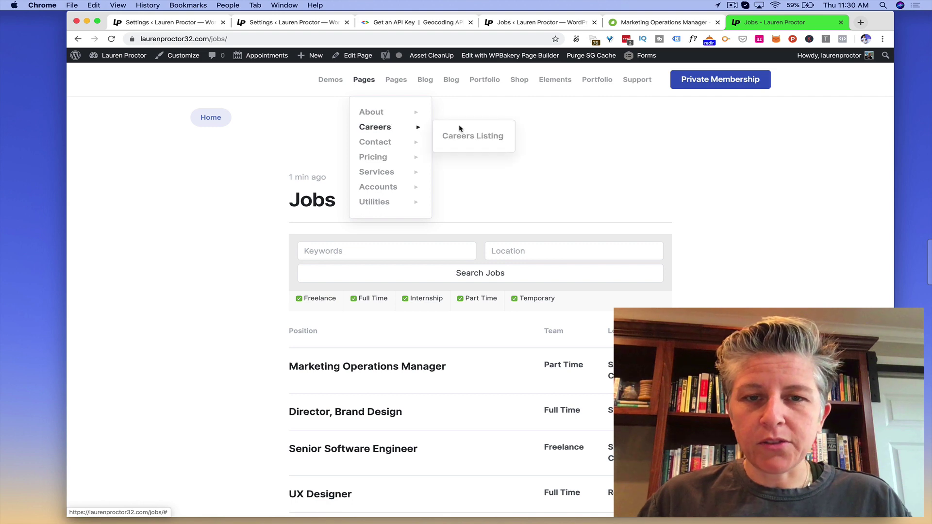
pyautogui.click(465, 138)
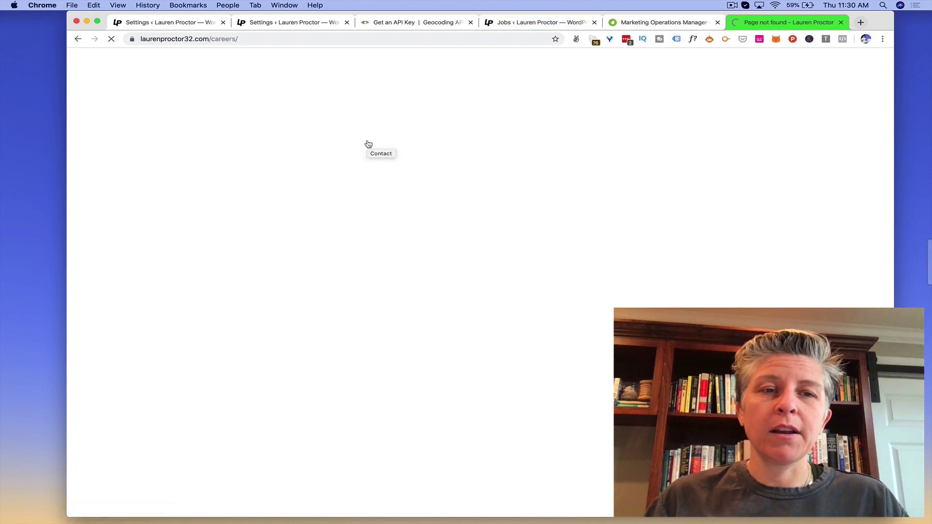
pyautogui.click(307, 39)
pyautogui.write('thom')
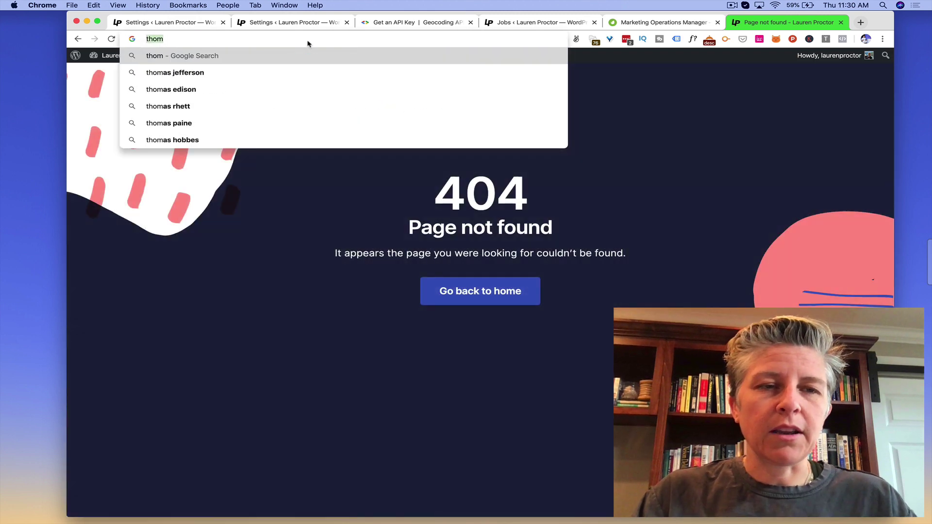
pyautogui.press('Escape')
pyautogui.press('super+[')
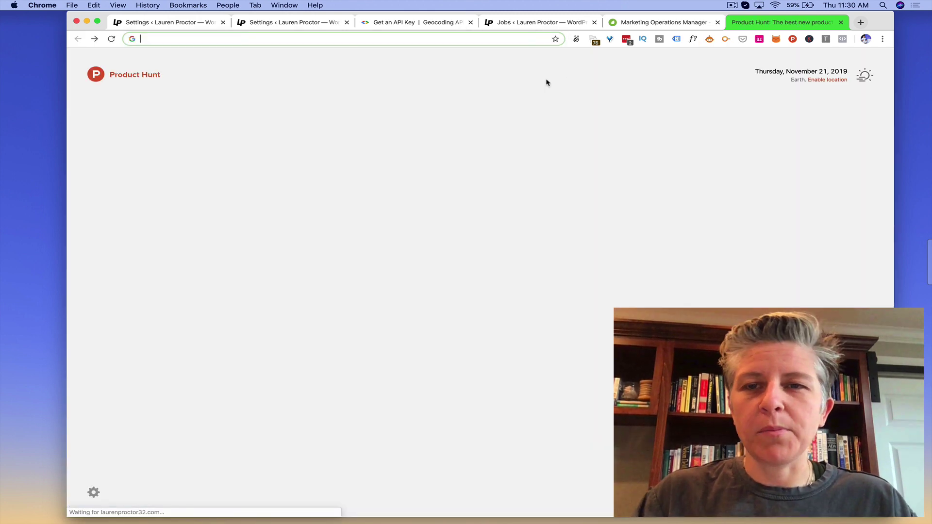
pyautogui.press('super+w')
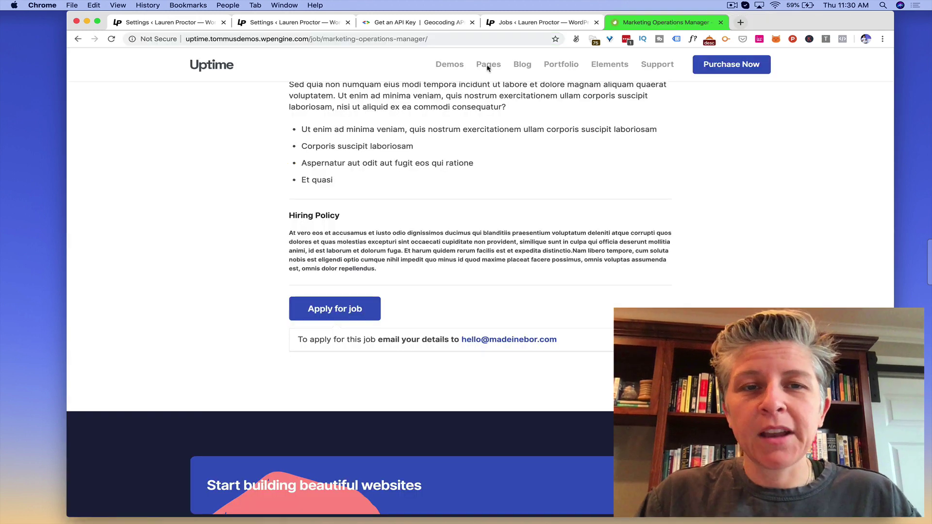
# Check the General settings and the Jobs admin list, and review the account creation, username and password options for job submission
pyautogui.click(330, 23)
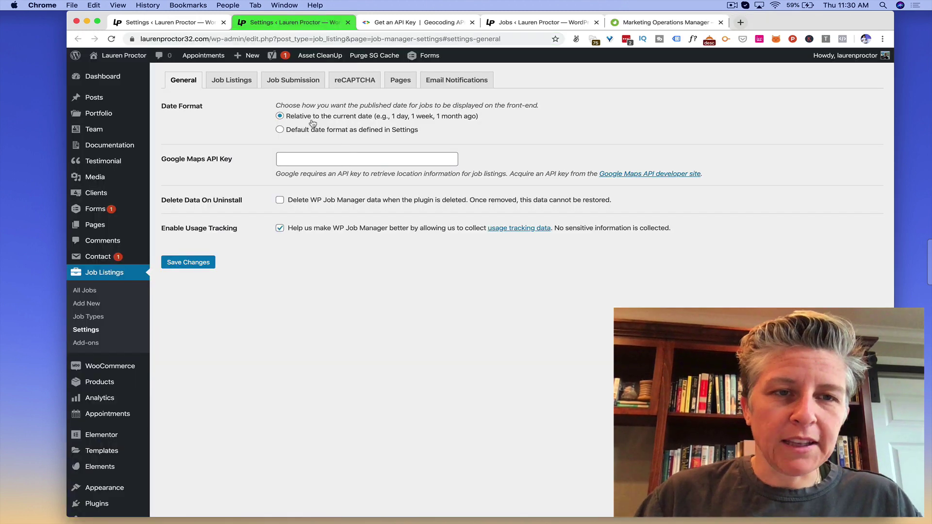
pyautogui.click(506, 22)
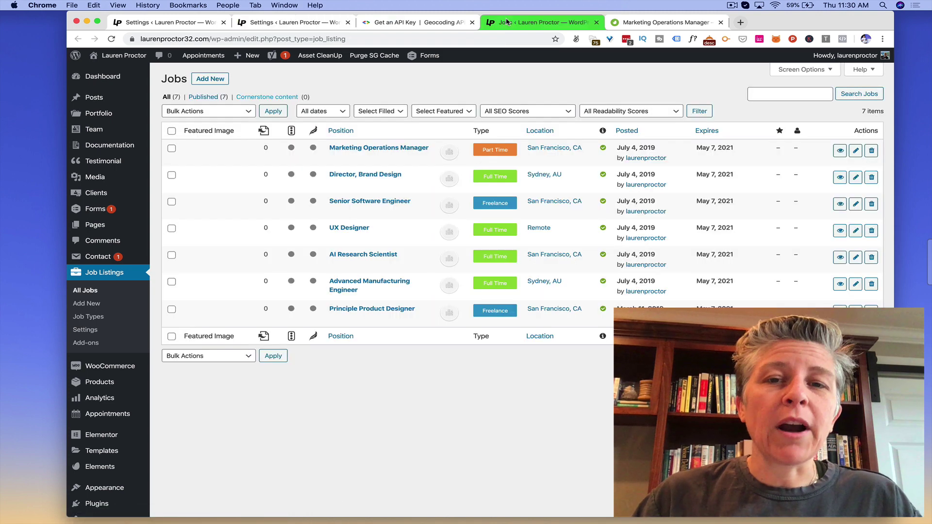
pyautogui.click(301, 23)
pyautogui.click(293, 80)
pyautogui.scroll(-2, 347, 163)
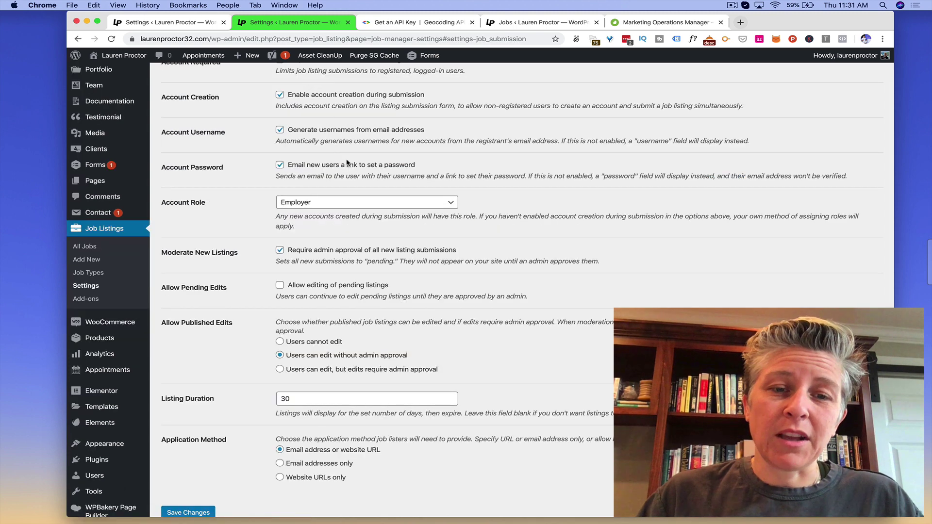
pyautogui.scroll(-1, 347, 163)
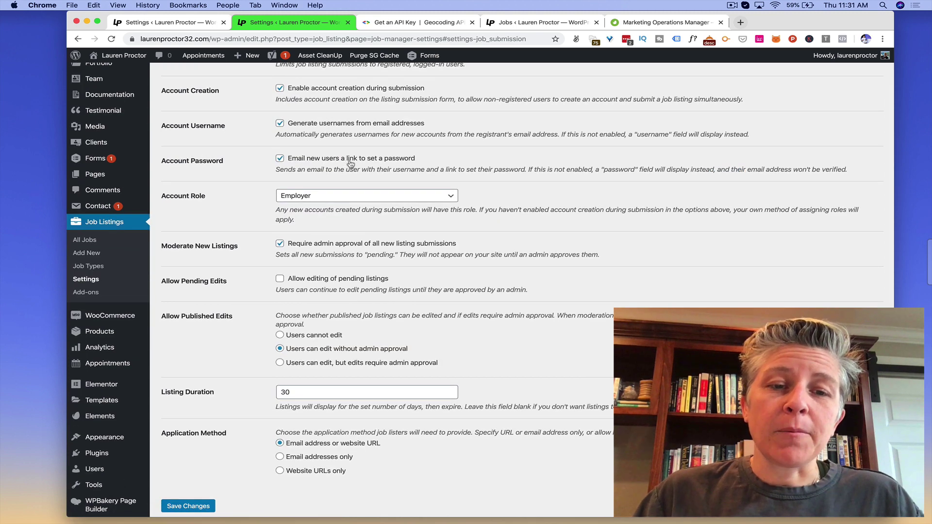
# View the available Account Role choices, keep Employer, and review the moderation, editing, listing duration and application method options
pyautogui.click(393, 196)
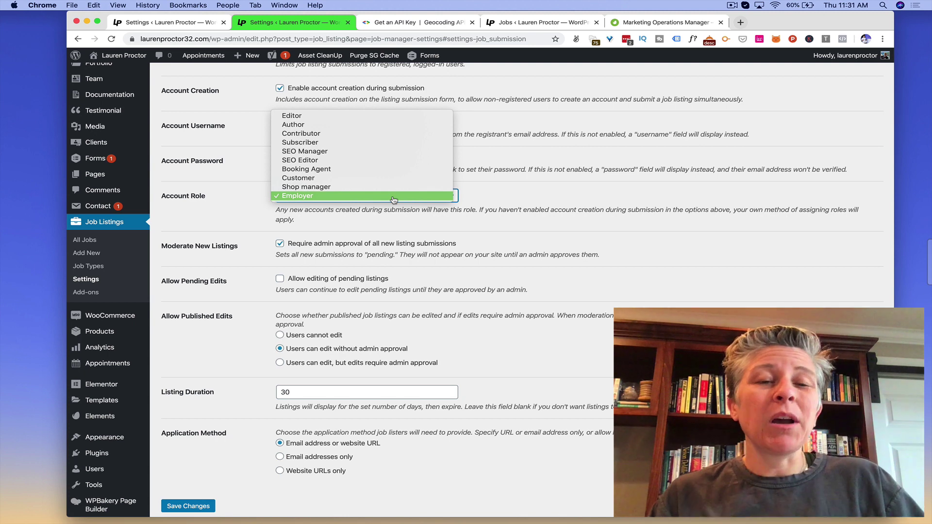
pyautogui.click(581, 220)
pyautogui.scroll(-5, 581, 220)
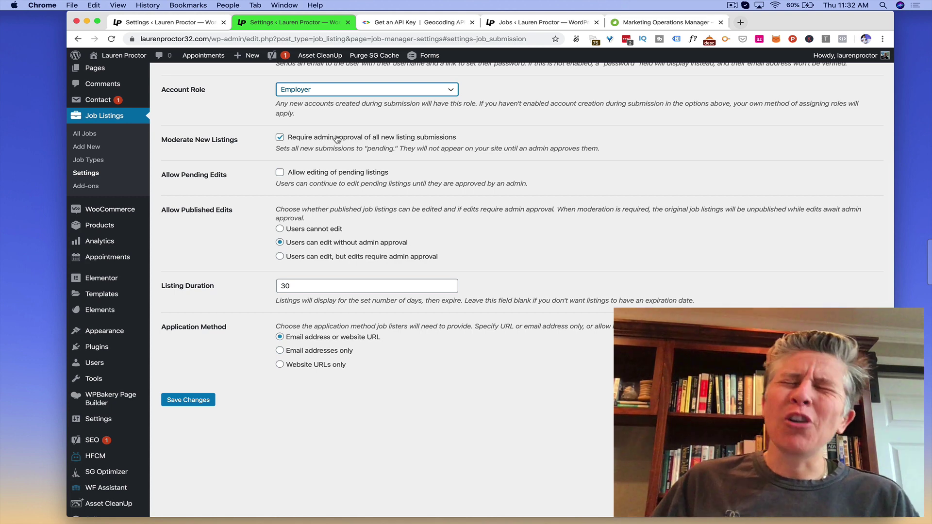
pyautogui.scroll(-1, 337, 140)
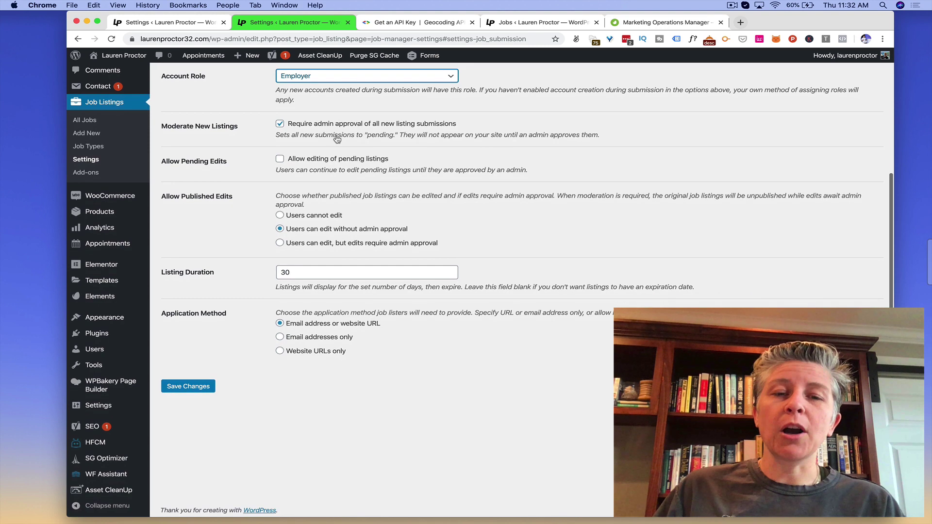
# Allow editing of pending listings, set published edits to require admin approval, and save the Job Submission settings
pyautogui.click(342, 162)
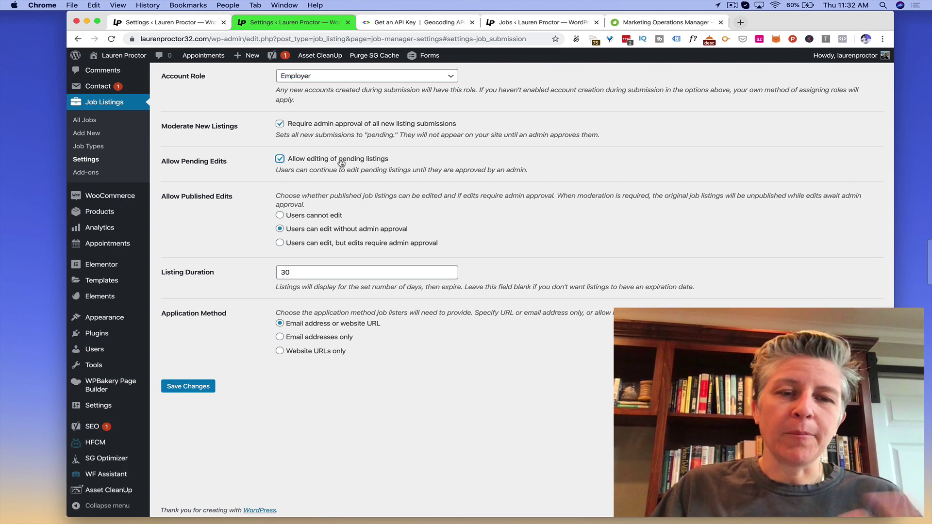
pyautogui.scroll(-1, 341, 162)
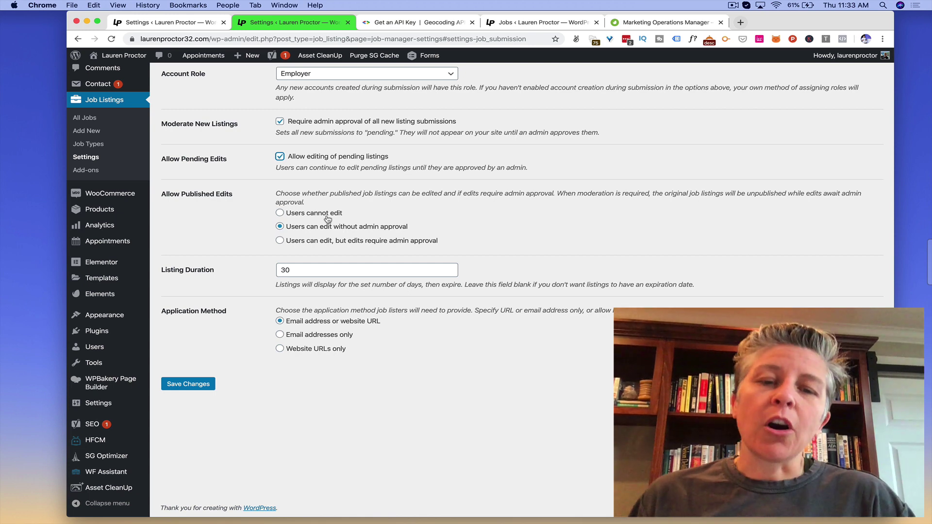
pyautogui.click(327, 216)
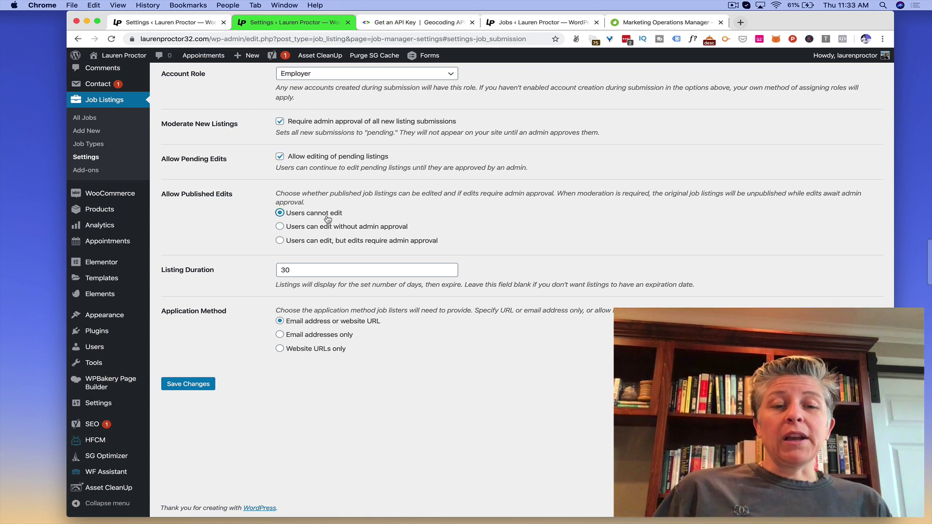
pyautogui.click(328, 228)
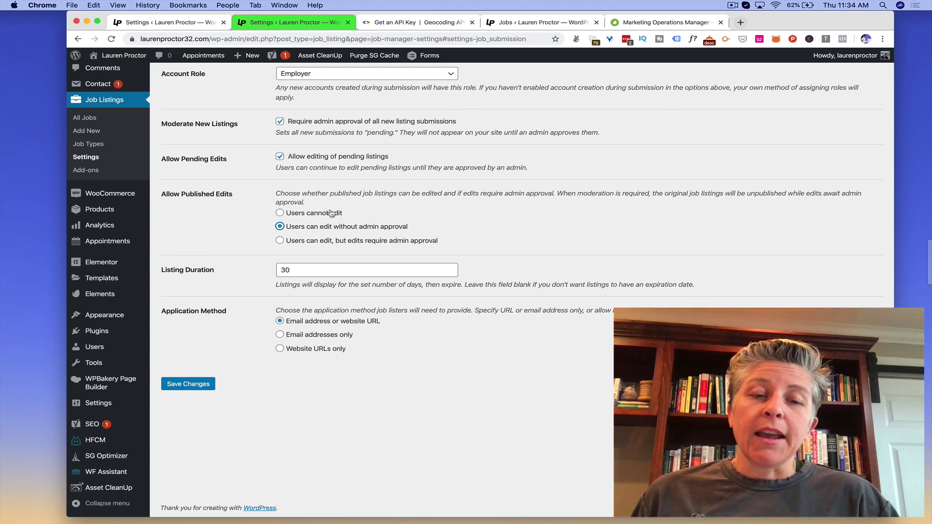
pyautogui.click(332, 242)
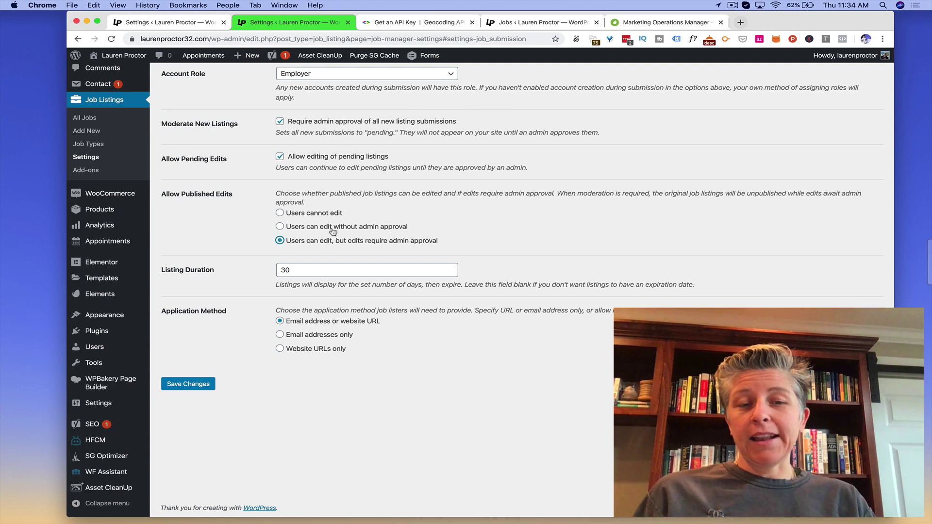
pyautogui.click(326, 214)
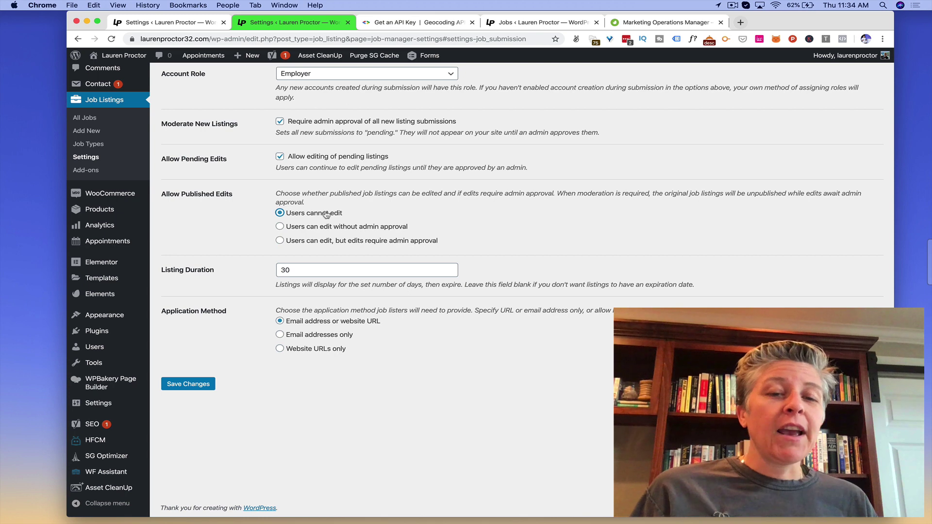
pyautogui.click(324, 239)
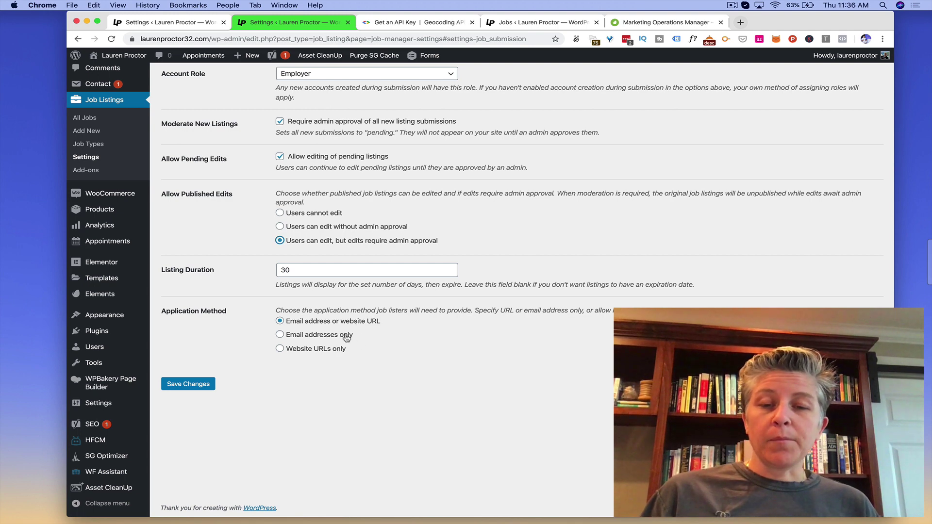
pyautogui.tripleClick(387, 314)
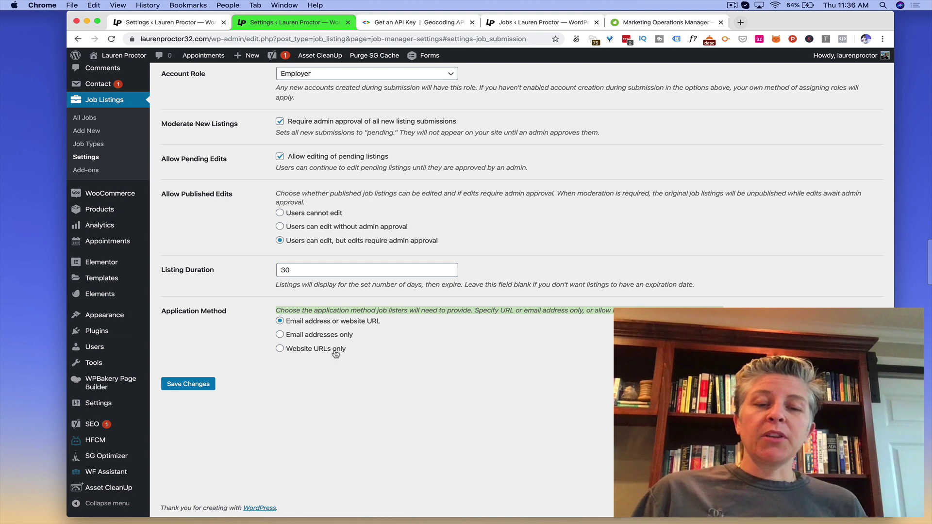
pyautogui.click(201, 385)
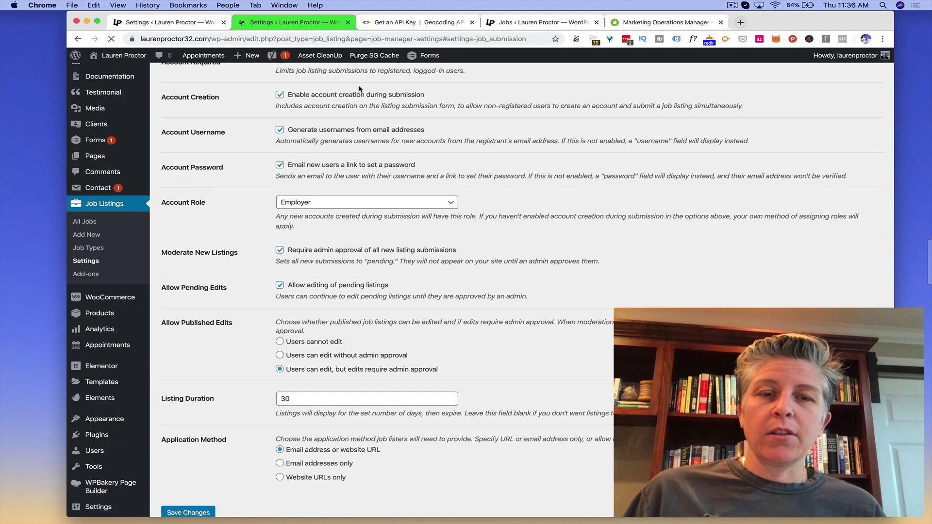
# Look over the reCAPTCHA settings and view Google's reCAPTCHA admin dashboard in a new tab, returning to the plugin settings
pyautogui.click(350, 86)
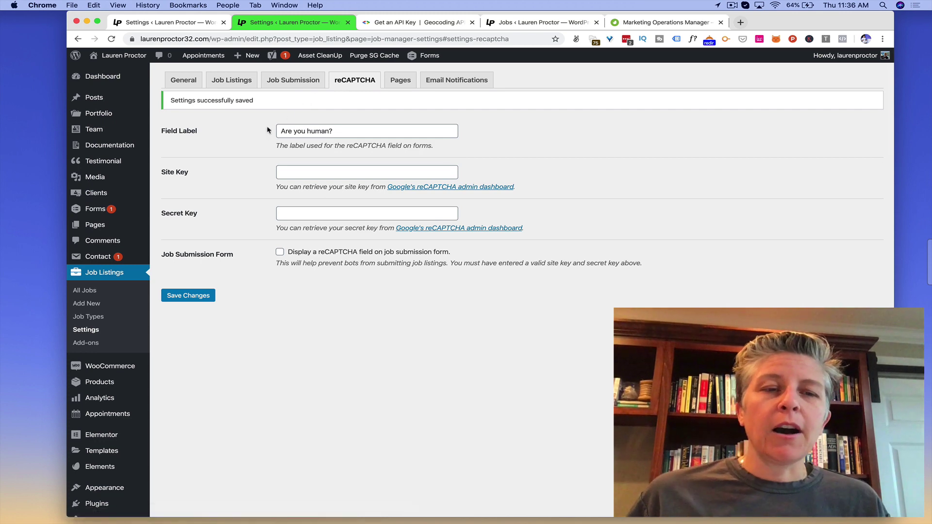
pyautogui.click(295, 132)
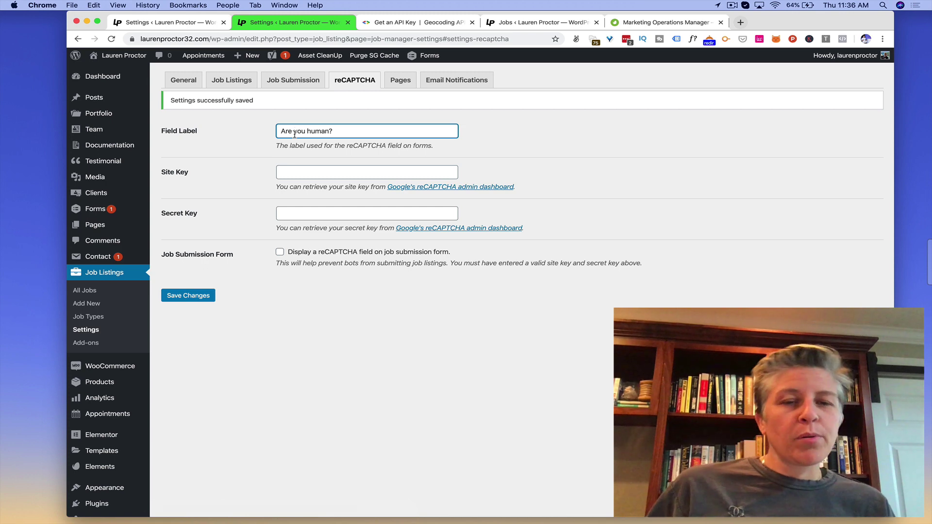
pyautogui.click(347, 167)
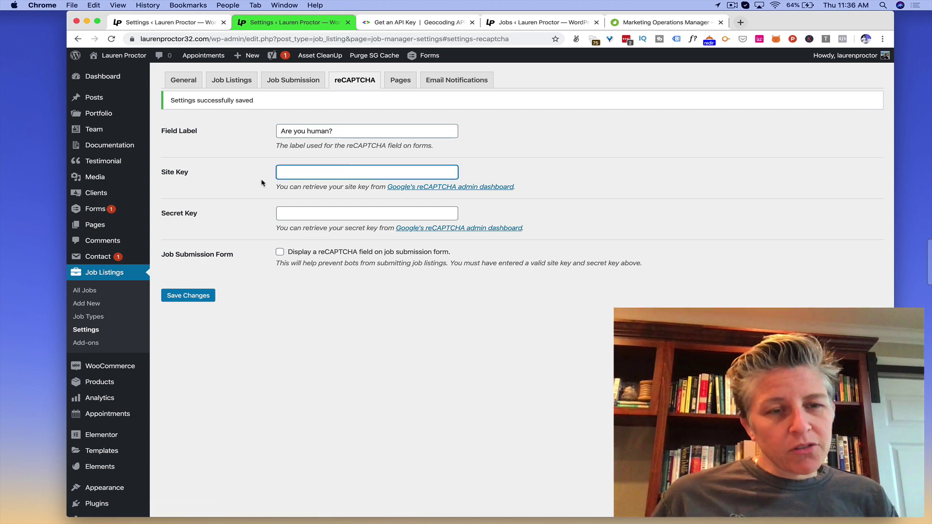
pyautogui.rightClick(422, 191)
pyautogui.click(451, 190)
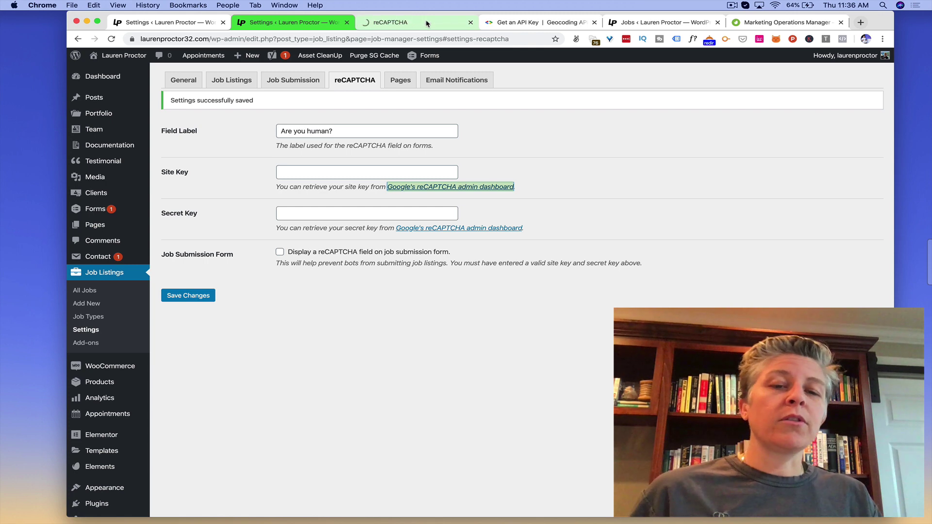
pyautogui.click(426, 24)
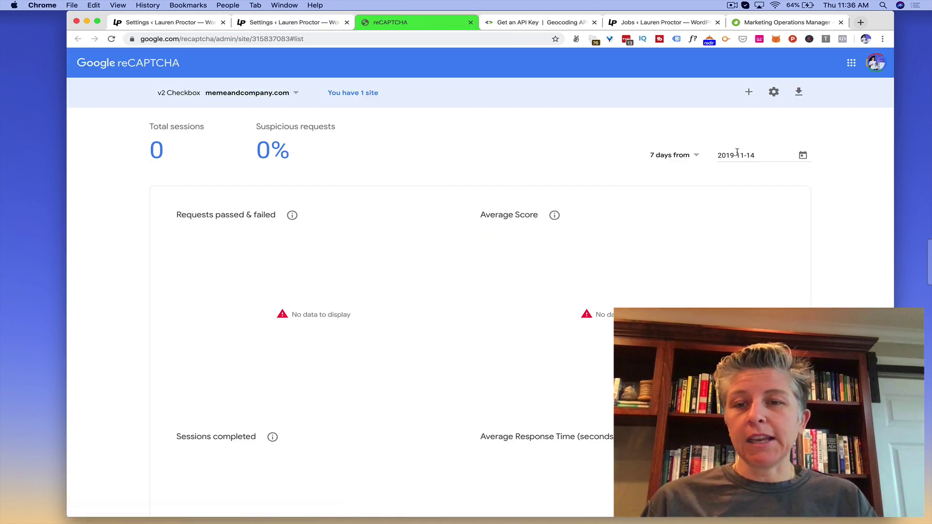
pyautogui.click(301, 22)
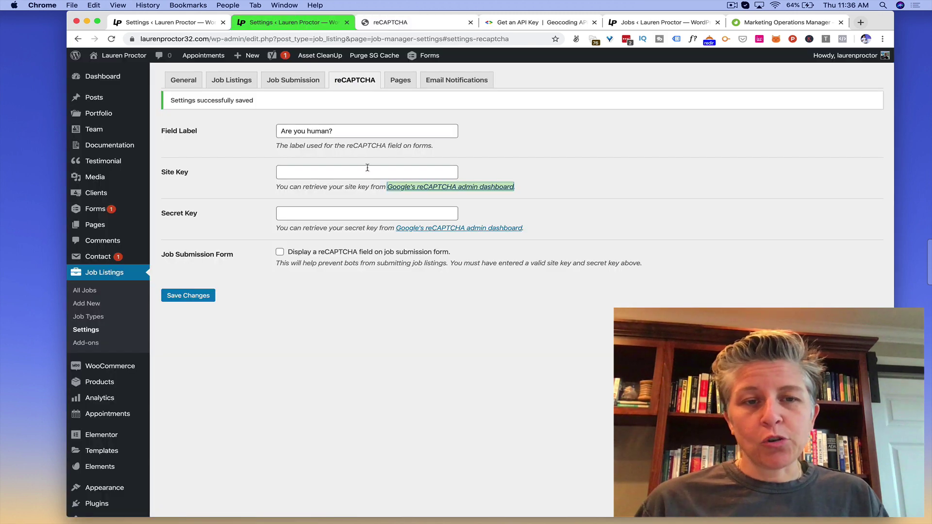
# Review the page choices in the Pages settings, keeping Post a Job, Job Dashboard and Jobs as the assigned pages
pyautogui.click(402, 81)
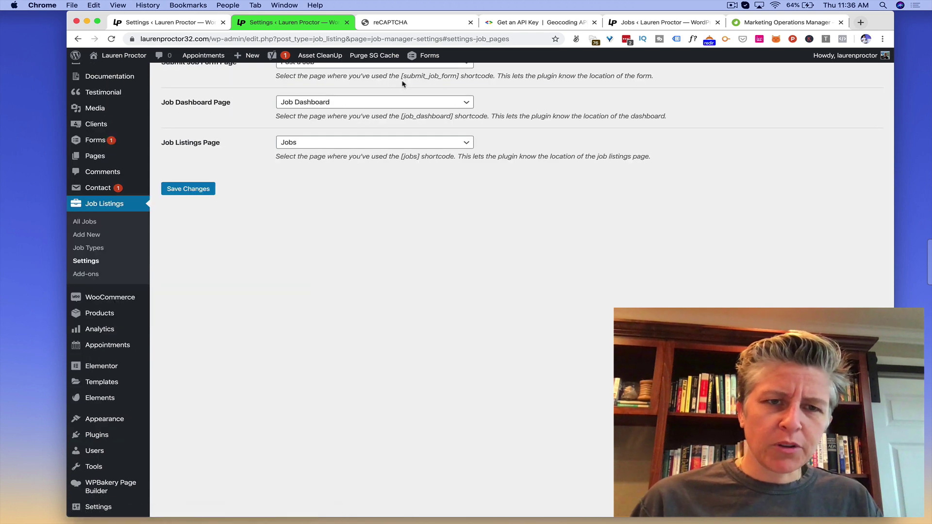
pyautogui.scroll(3, 344, 148)
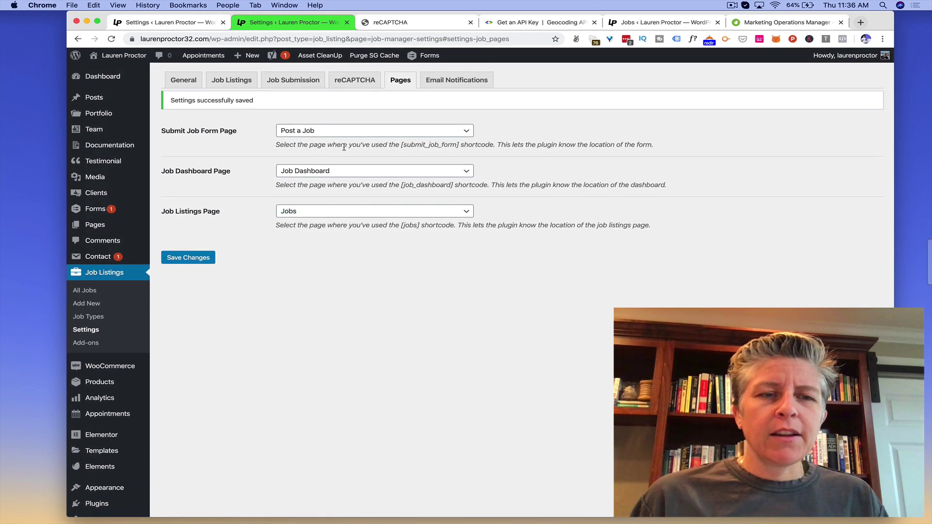
pyautogui.click(316, 131)
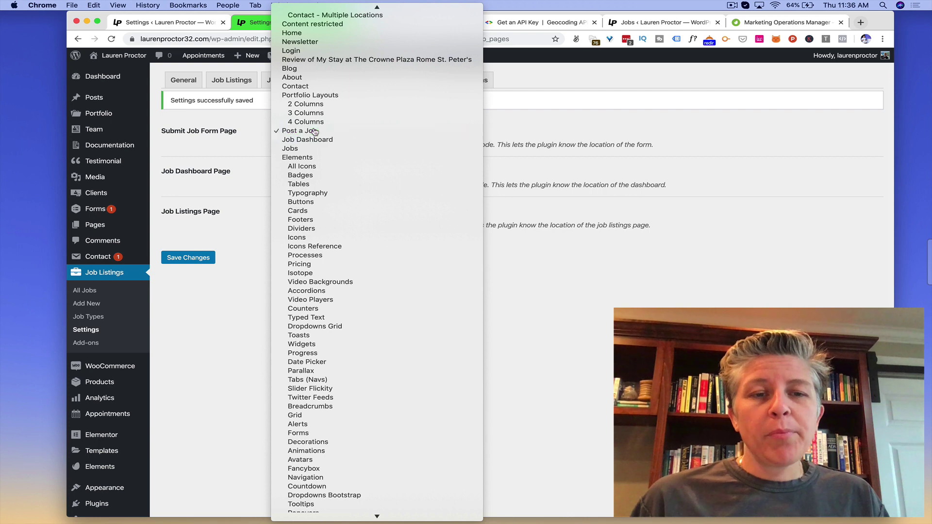
pyautogui.click(316, 131)
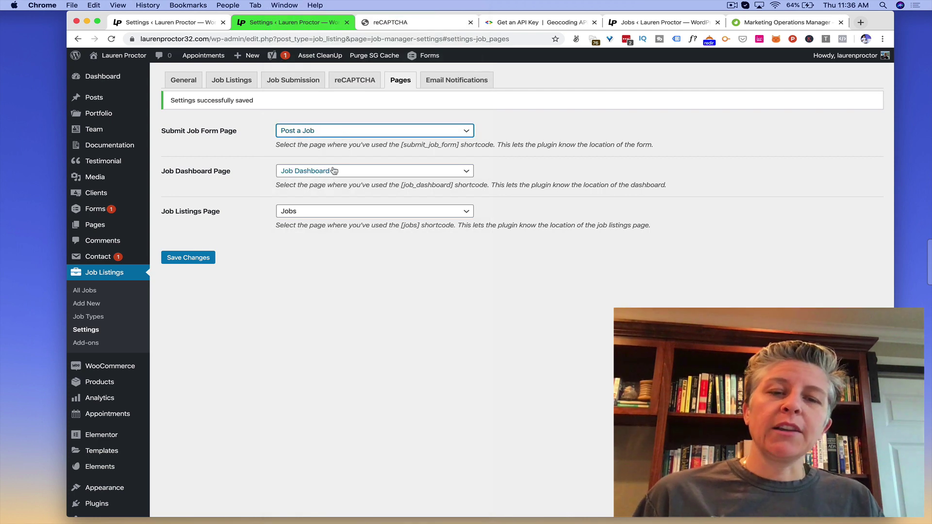
pyautogui.click(327, 135)
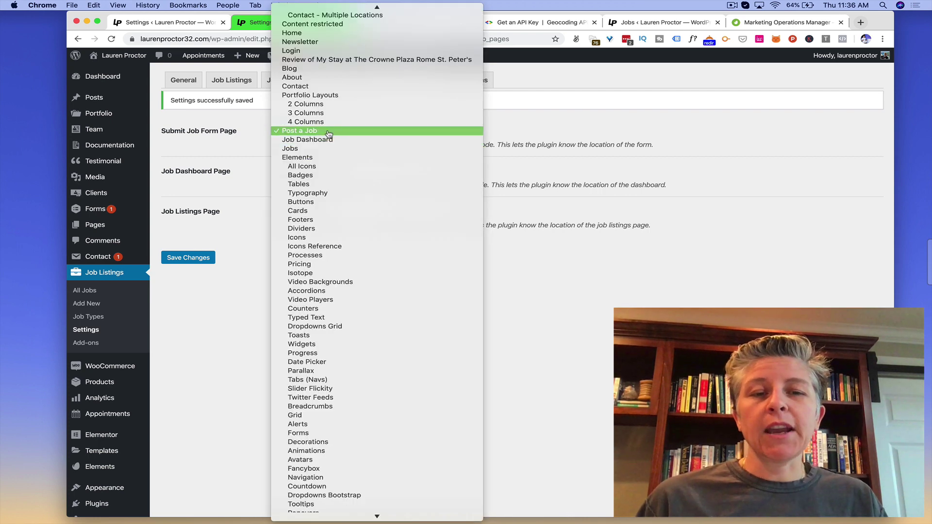
pyautogui.click(329, 132)
pyautogui.click(360, 171)
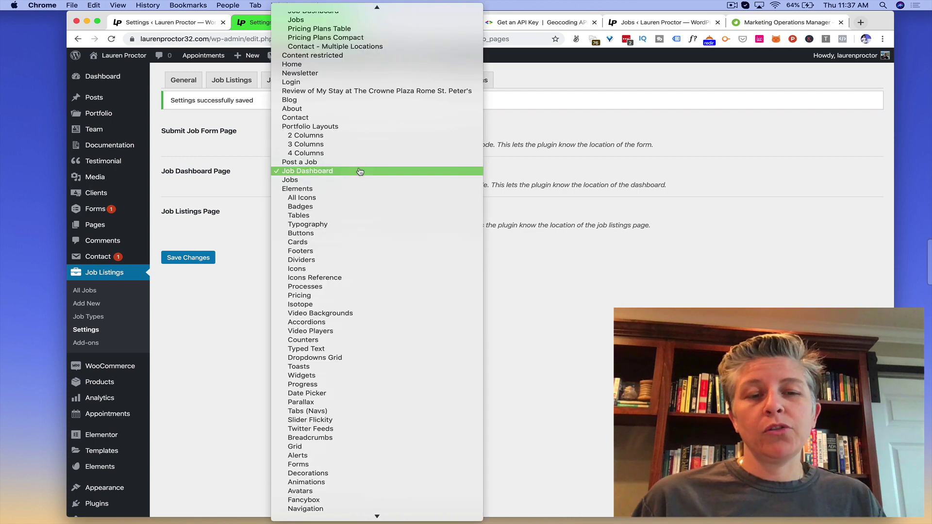
pyautogui.click(359, 172)
pyautogui.click(341, 212)
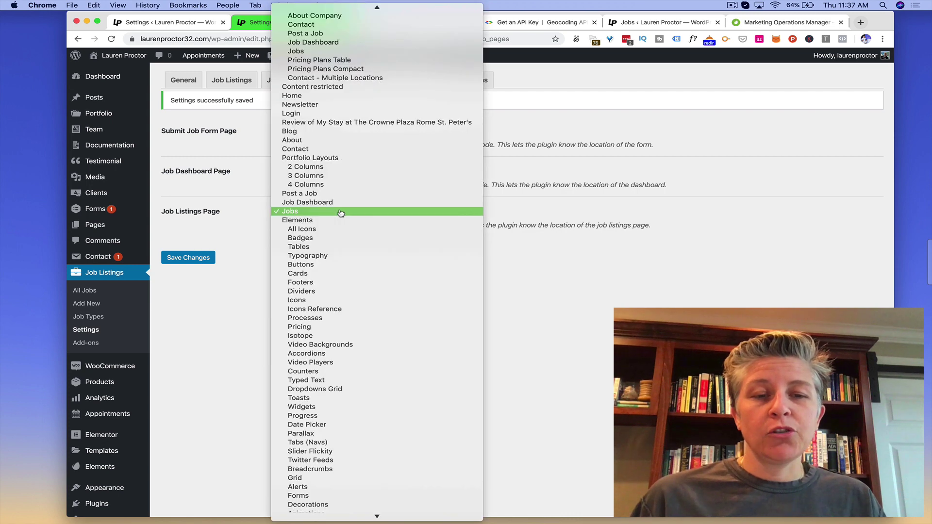
pyautogui.click(341, 213)
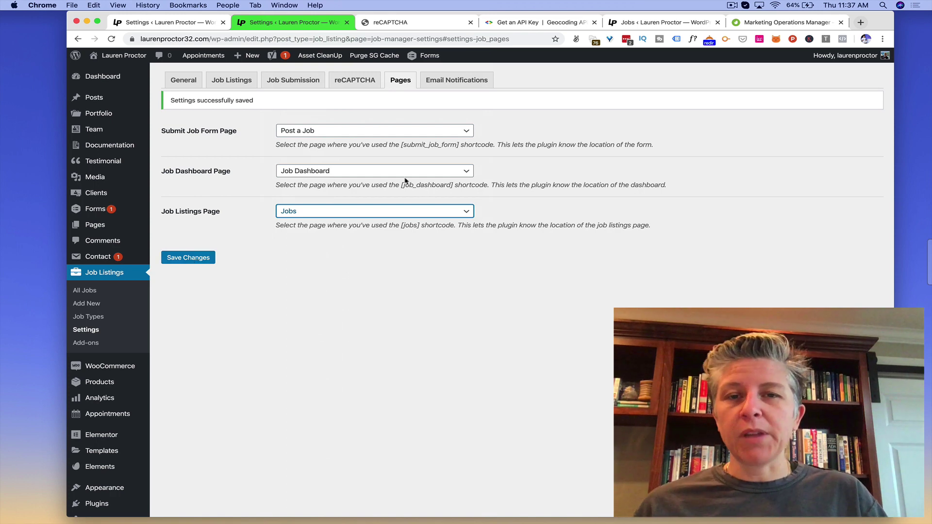
# In the Email Notifications settings, enable Admin Notice of Expiring Job Listings with a notice period of 5 days
pyautogui.click(431, 80)
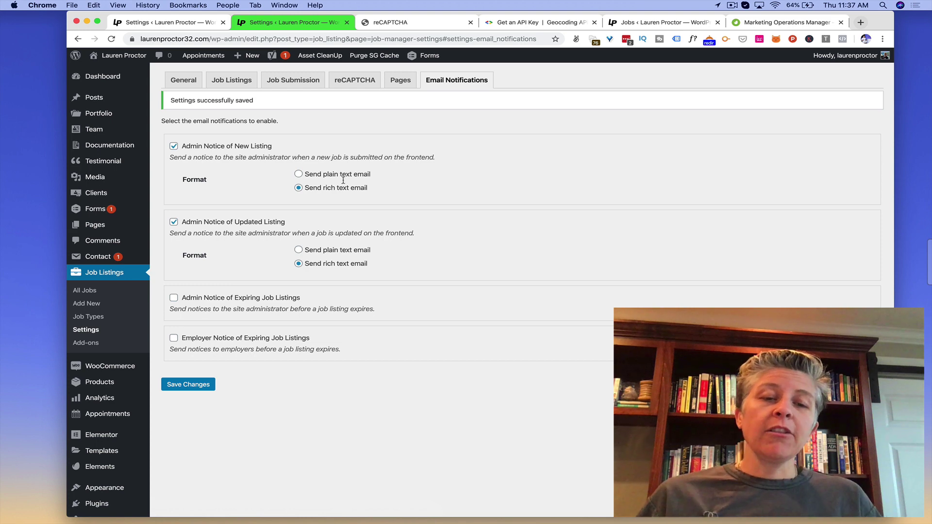
pyautogui.click(242, 303)
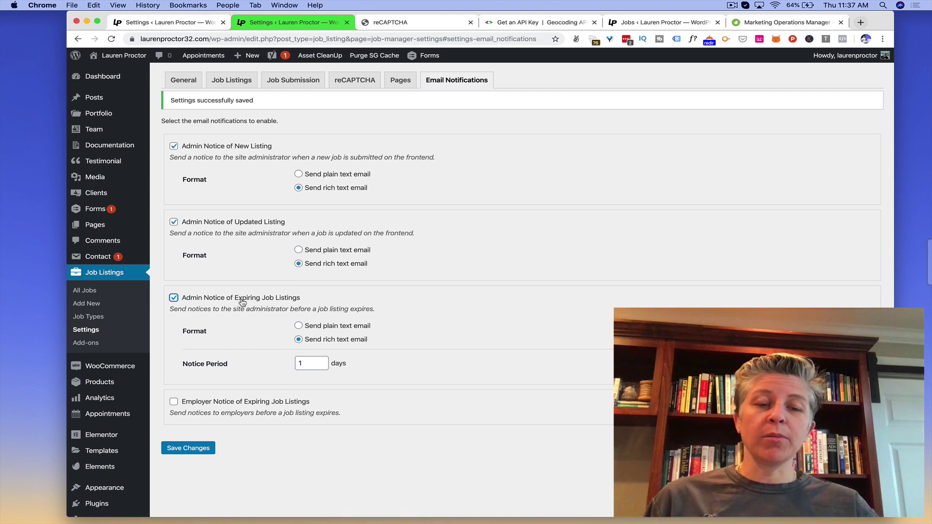
pyautogui.click(315, 364)
pyautogui.press('BackSpace')
pyautogui.write('5')
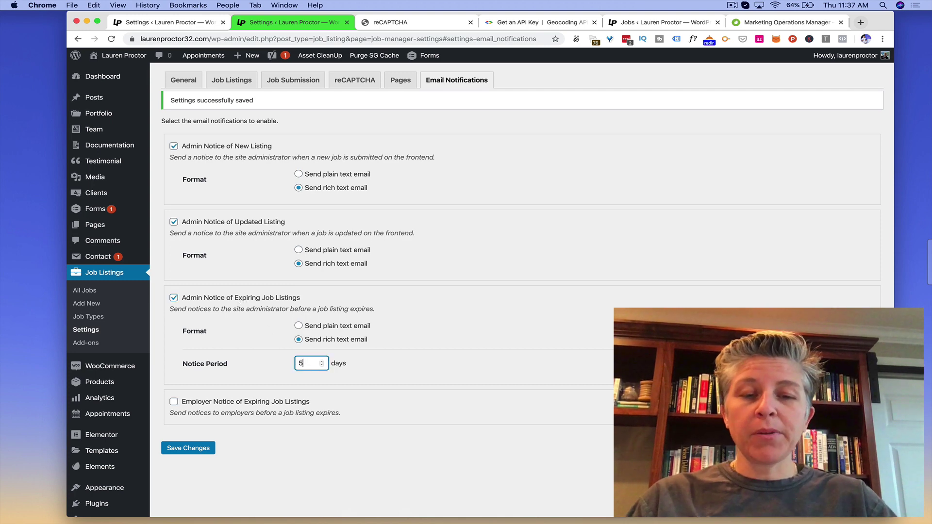
pyautogui.click(556, 350)
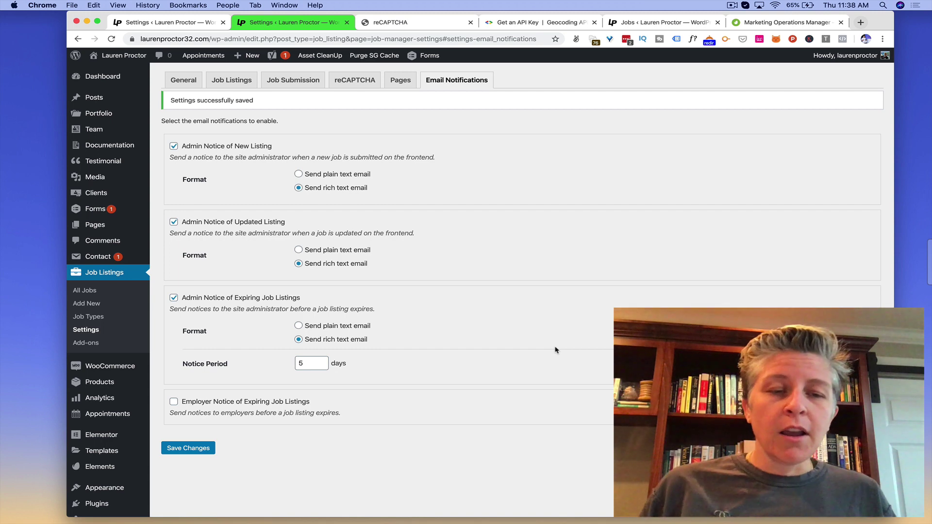
# Enable Employer Notice of Expiring Job Listings and save the email notification settings
pyautogui.scroll(-1, 556, 350)
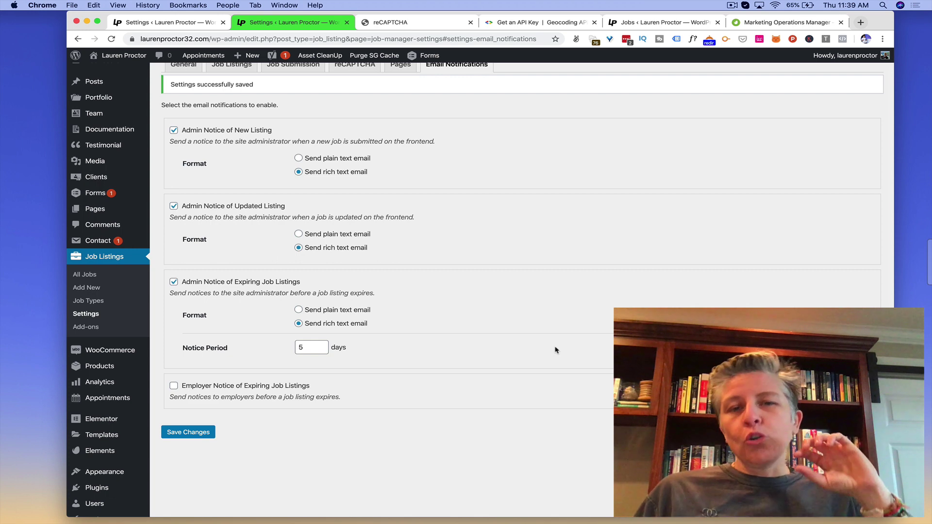
pyautogui.scroll(-3, 556, 350)
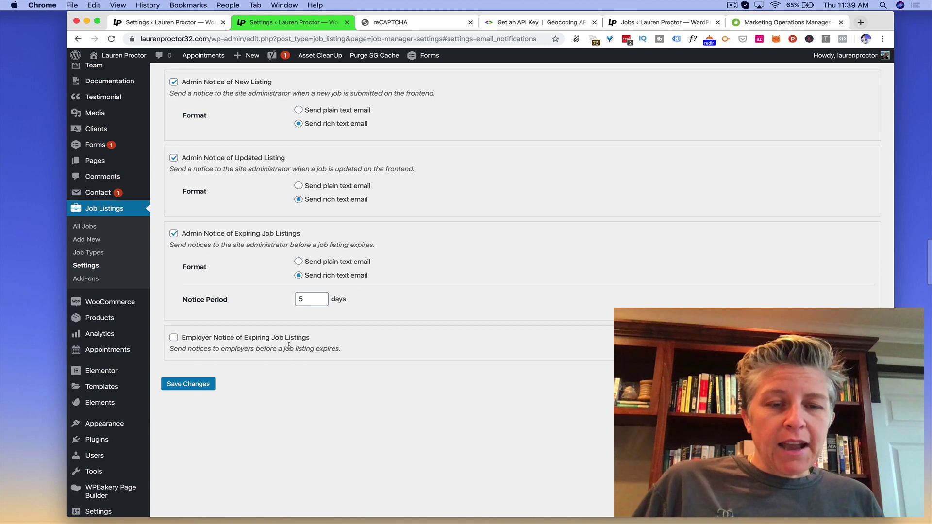
pyautogui.click(287, 342)
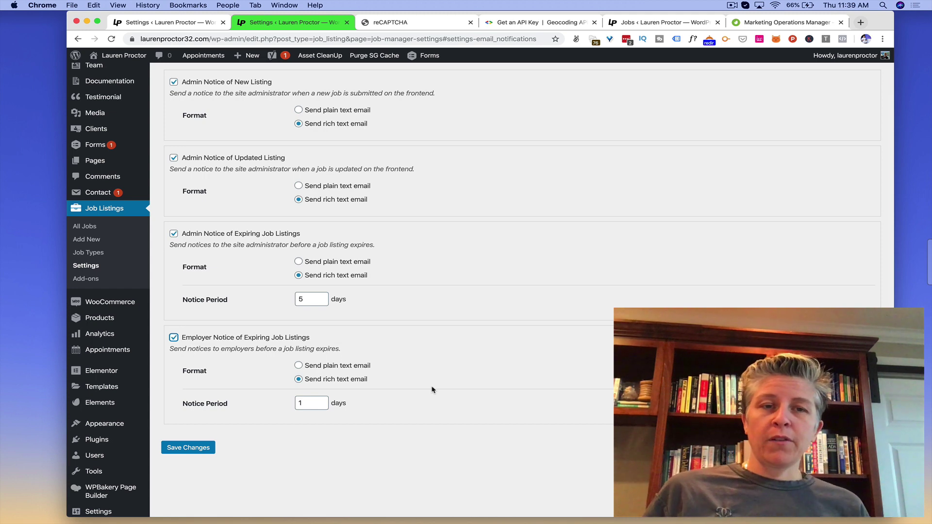
pyautogui.click(267, 340)
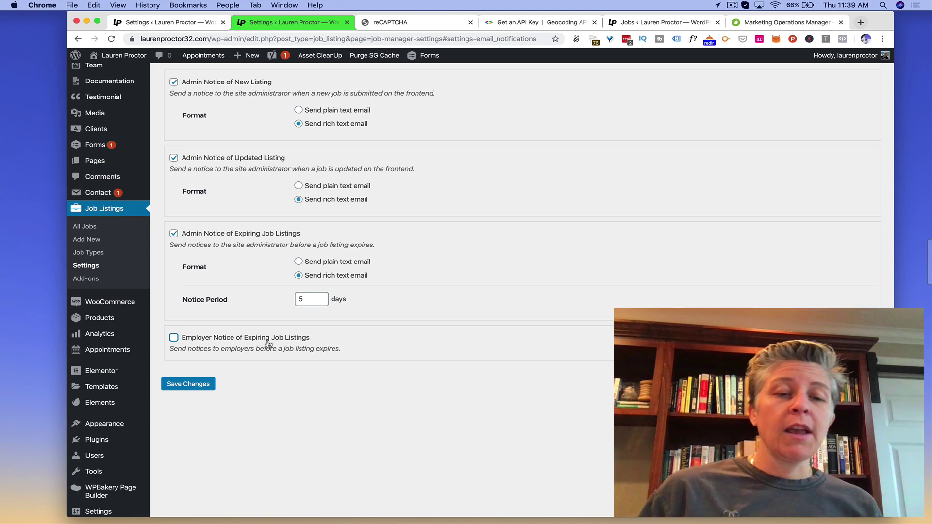
pyautogui.click(269, 344)
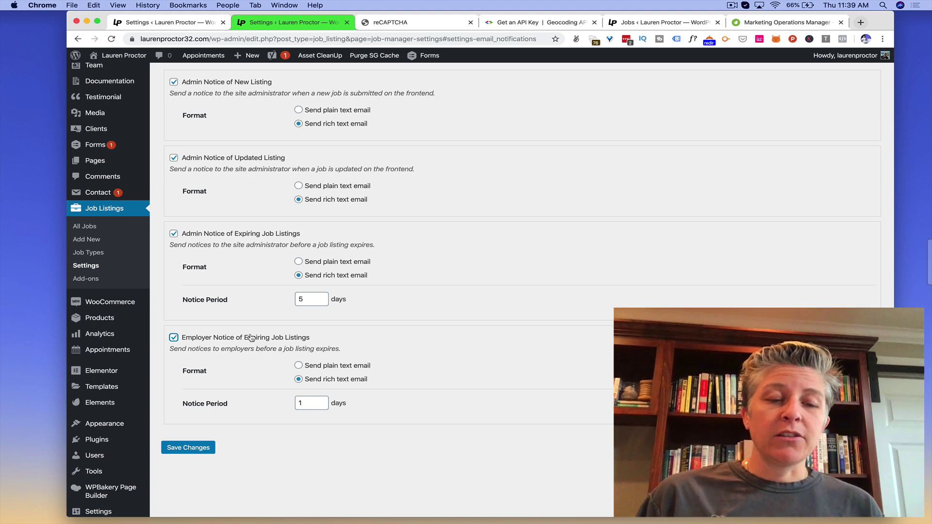
pyautogui.click(196, 453)
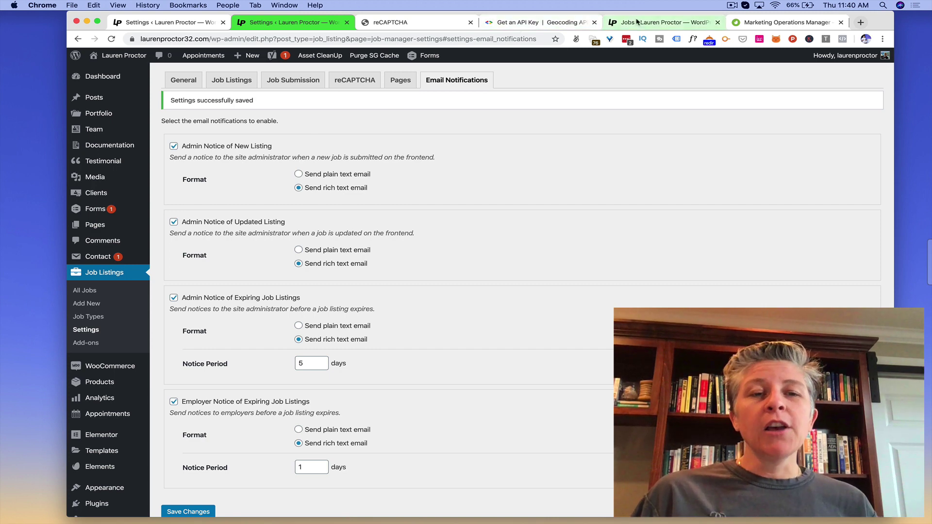
# Open the UX Designer listing from the Jobs list in a separate tab and read through its public page
pyautogui.click(638, 22)
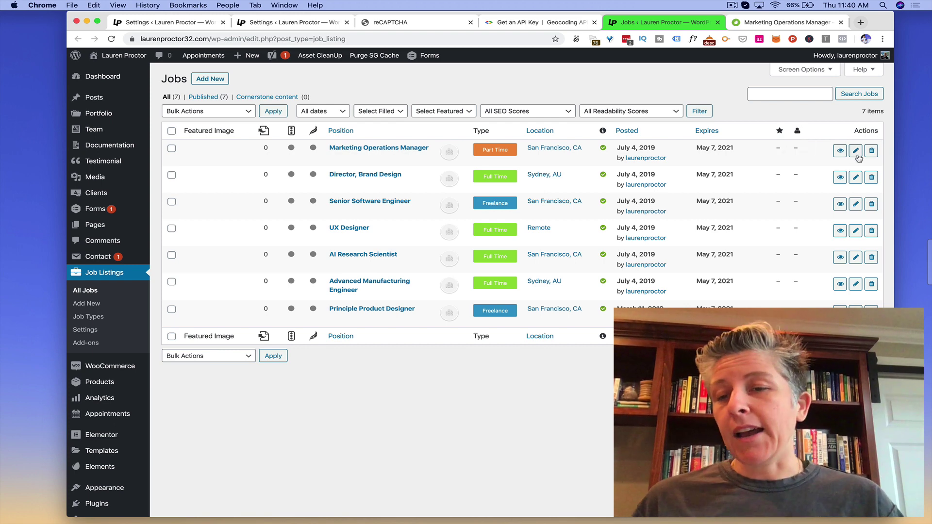
pyautogui.rightClick(840, 154)
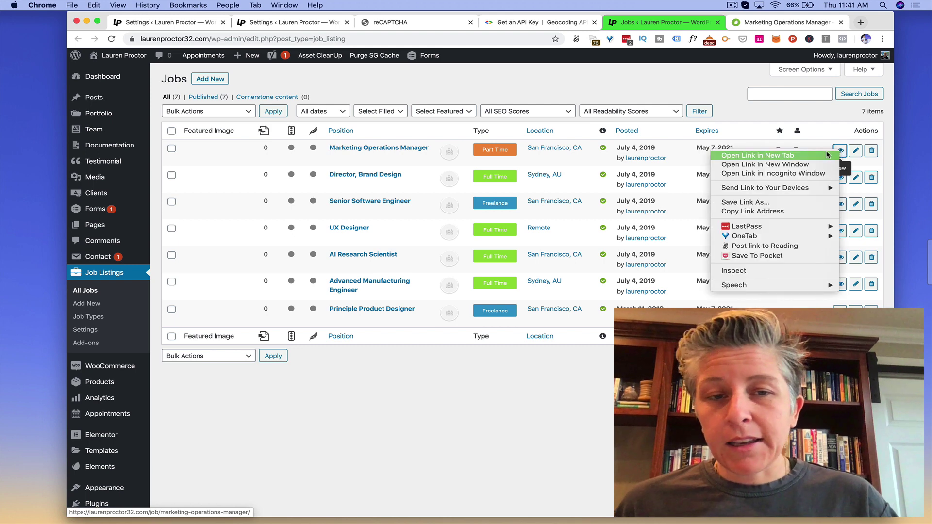
pyautogui.click(795, 105)
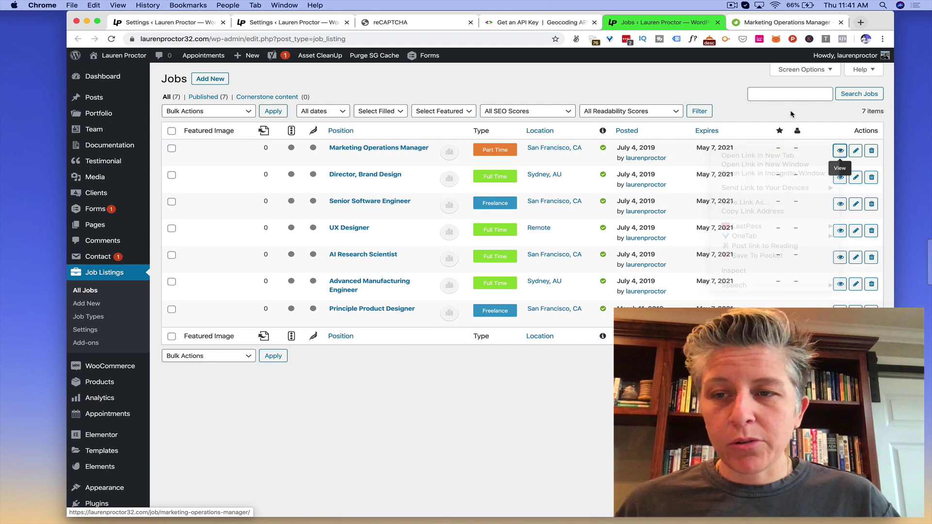
pyautogui.rightClick(840, 232)
pyautogui.click(810, 238)
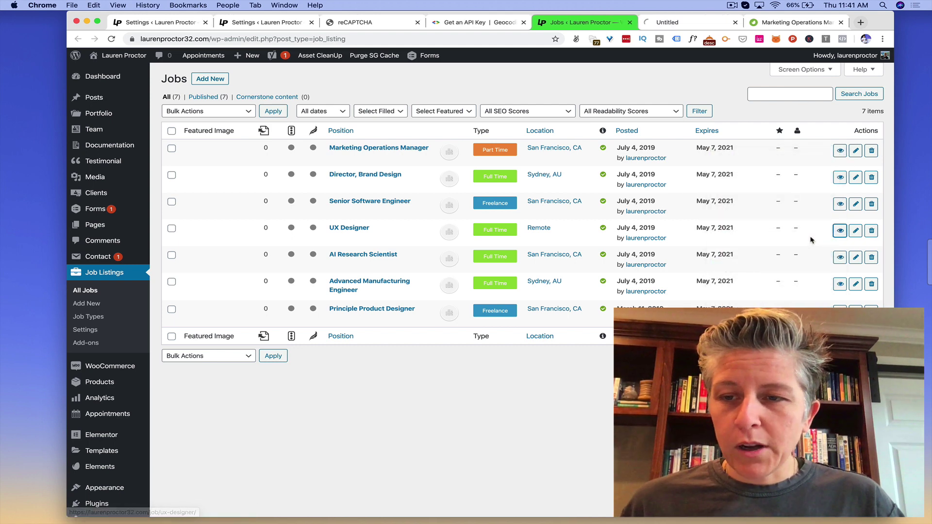
pyautogui.click(683, 21)
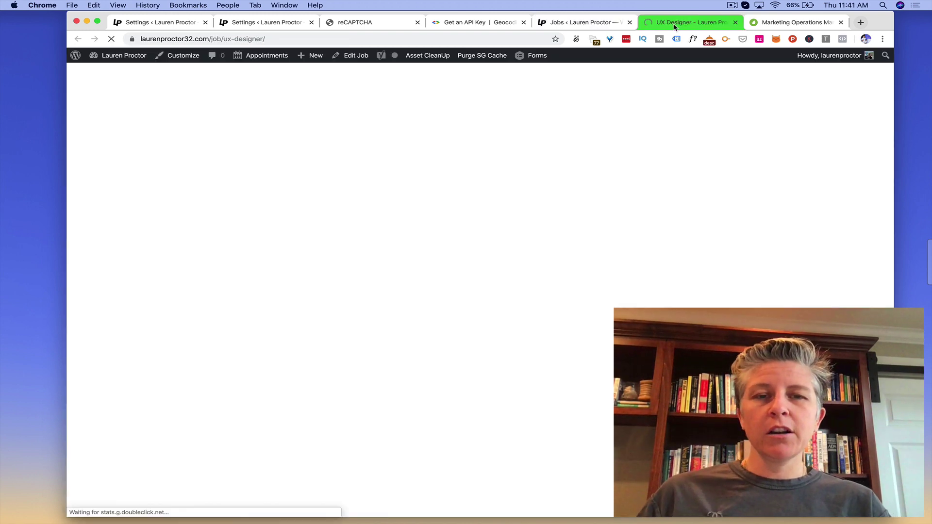
pyautogui.scroll(-12, 446, 241)
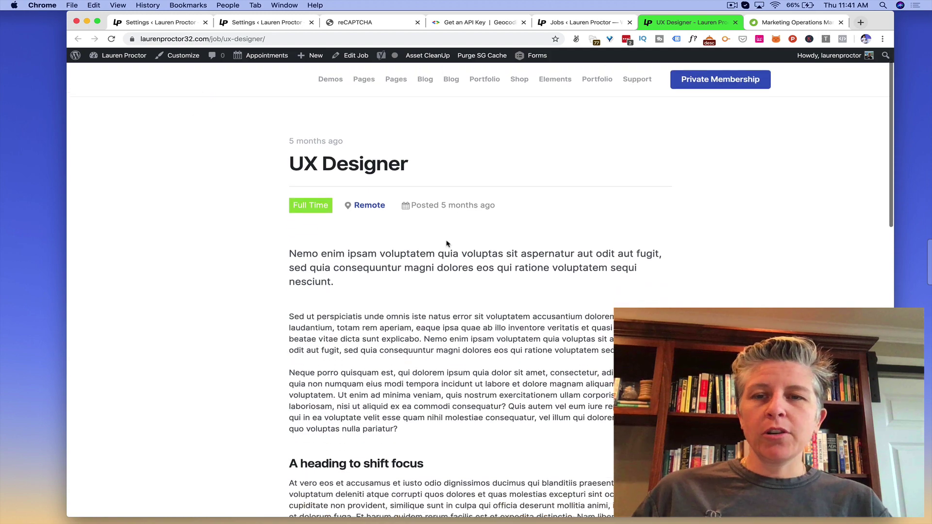
pyautogui.scroll(-5, 446, 241)
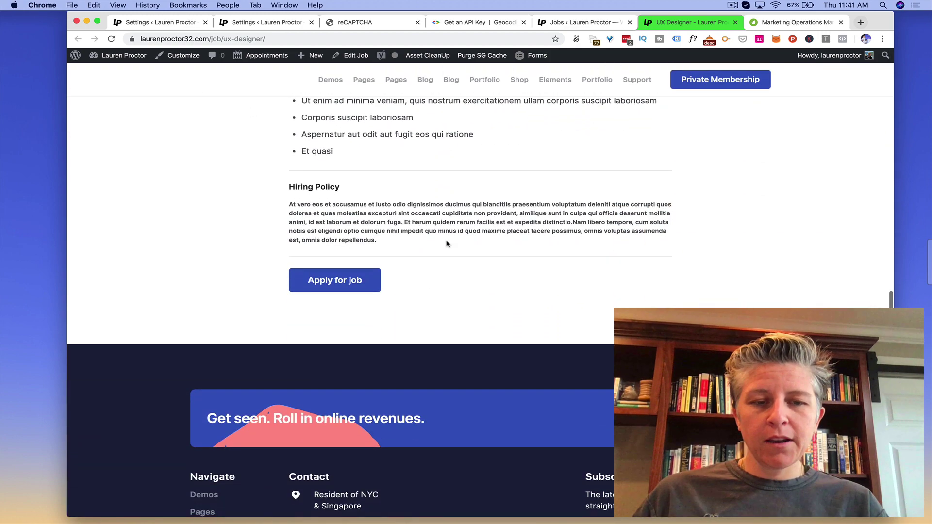
# Open the UX Designer job for editing from the Jobs list, rechecking the top of its public page meanwhile
pyautogui.click(593, 25)
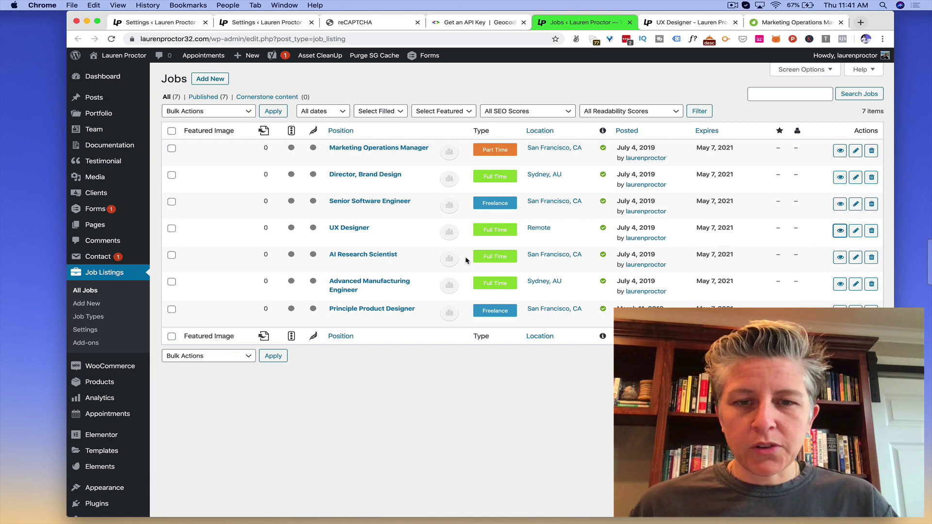
pyautogui.click(855, 233)
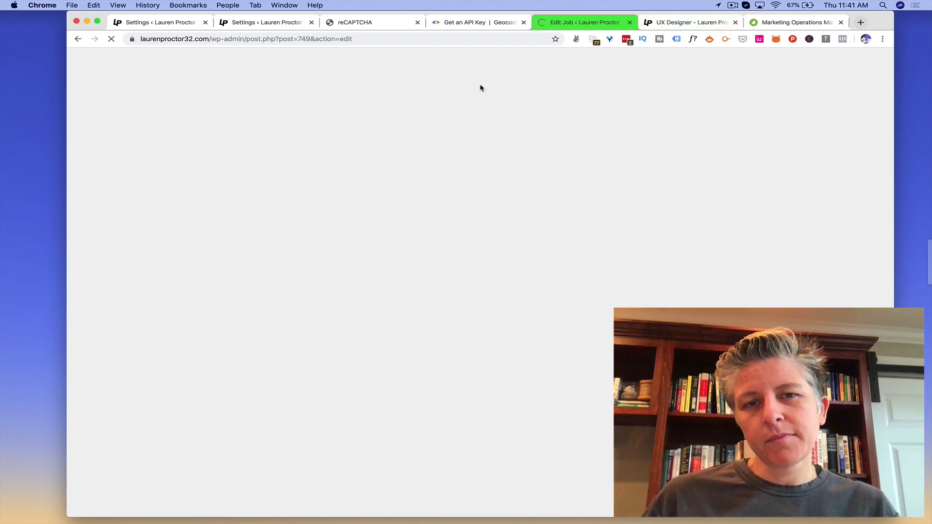
pyautogui.click(668, 24)
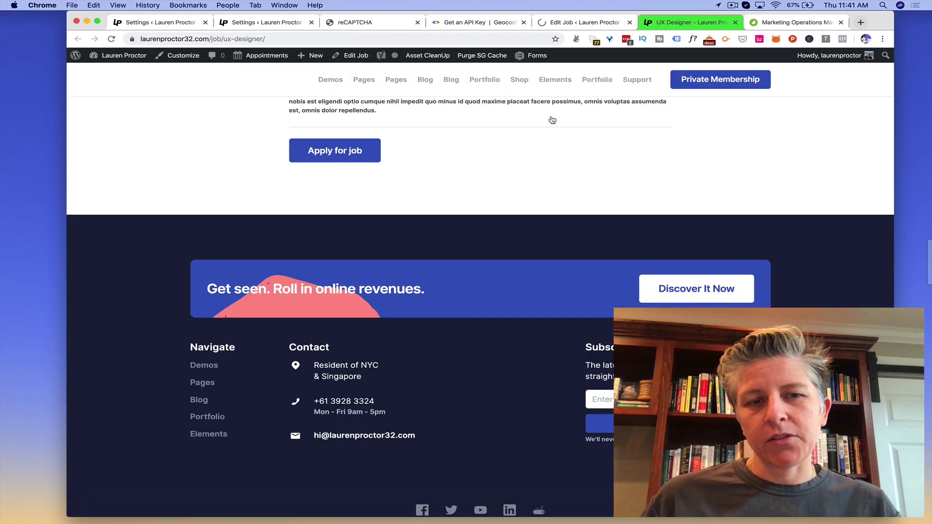
pyautogui.scroll(5, 525, 133)
pyautogui.scroll(10, 526, 133)
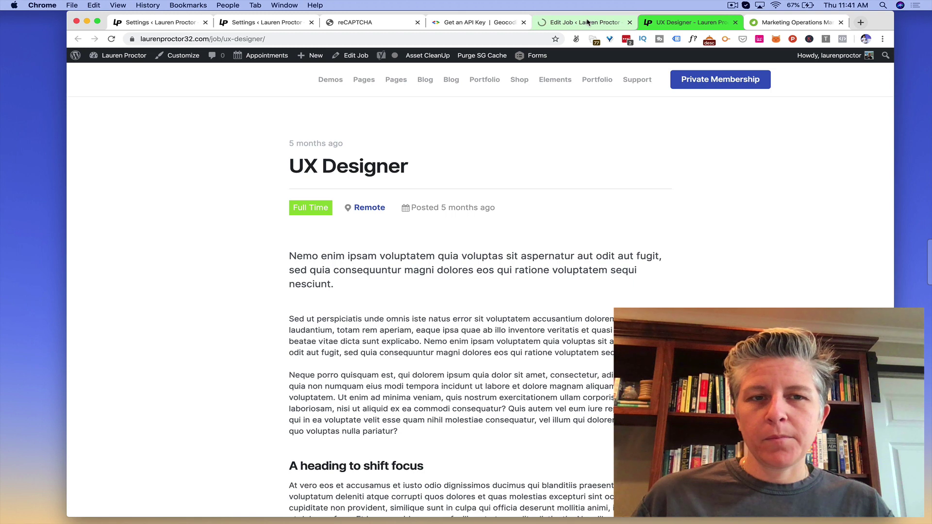
pyautogui.click(352, 58)
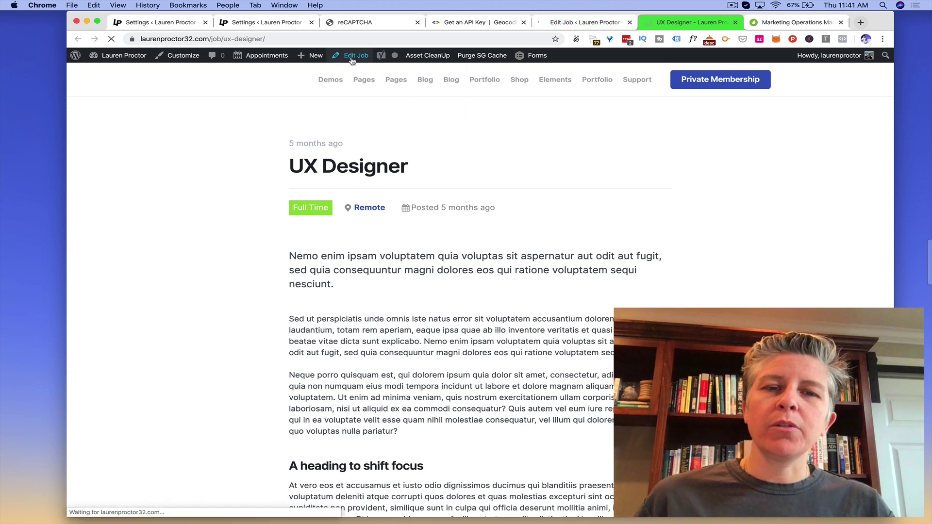
pyautogui.click(582, 22)
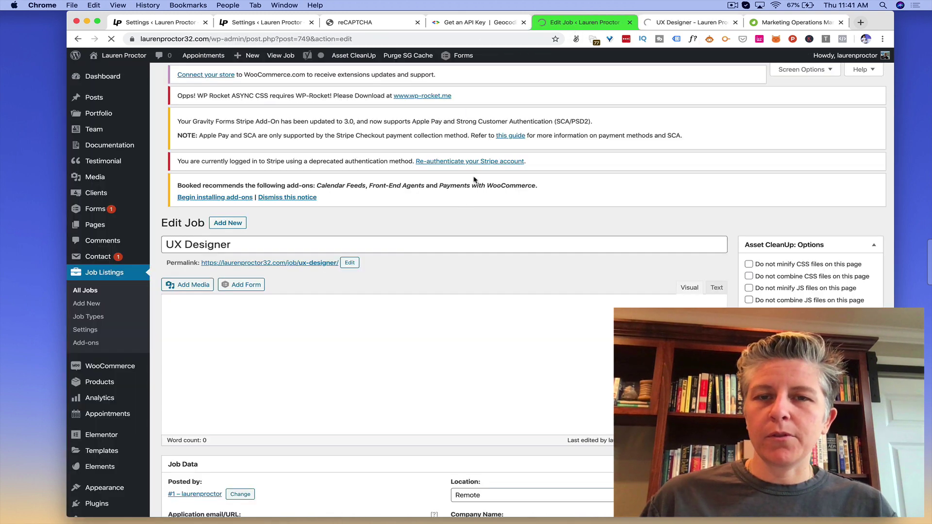
# Review the UX Designer job's title and Job Data fields, including application email/URL, company website, location and company name
pyautogui.scroll(-3, 459, 204)
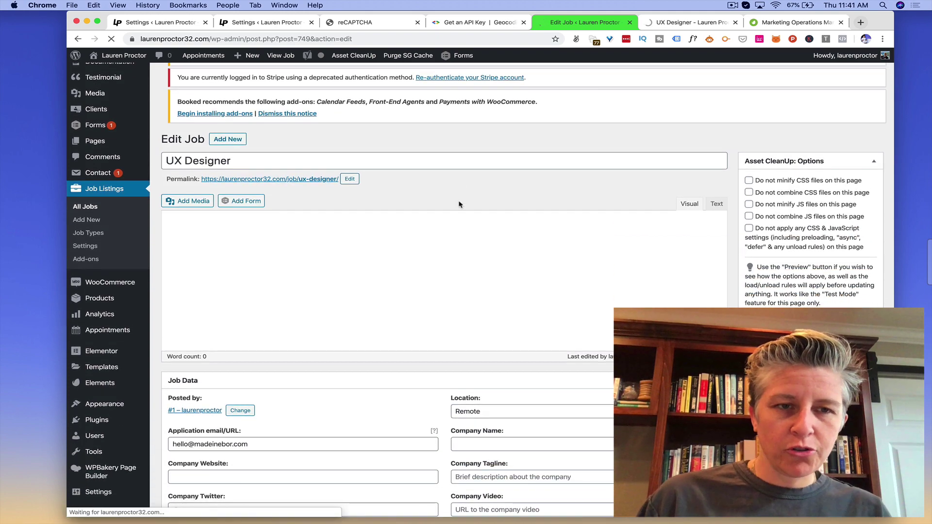
pyautogui.click(317, 159)
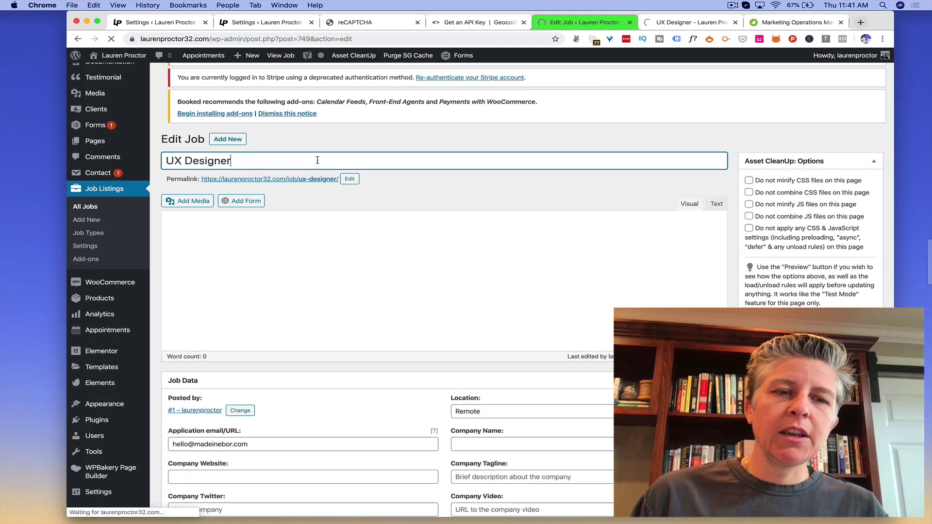
pyautogui.click(434, 203)
pyautogui.scroll(-7, 434, 204)
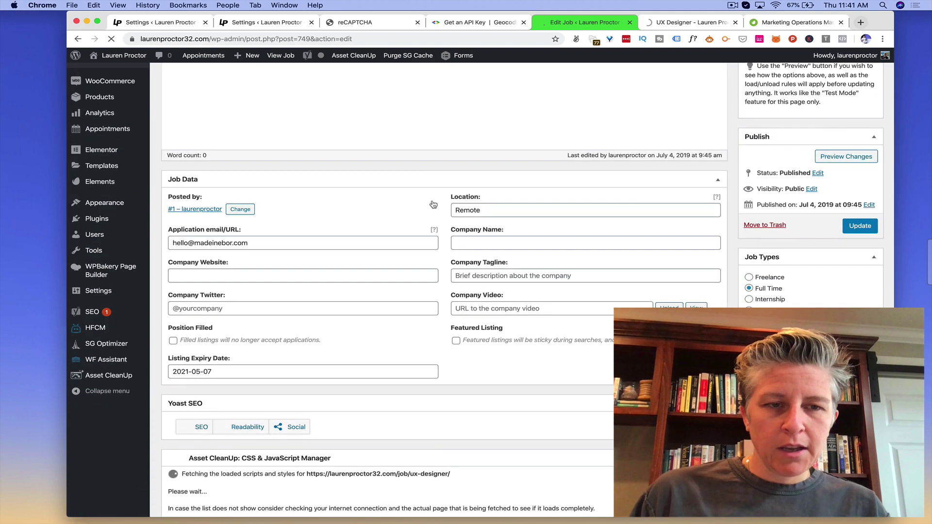
pyautogui.click(221, 242)
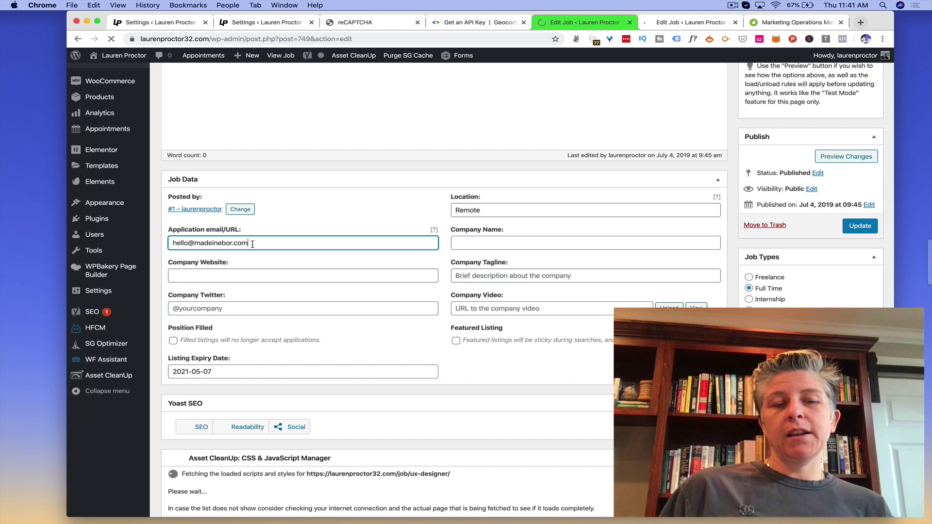
pyautogui.click(255, 276)
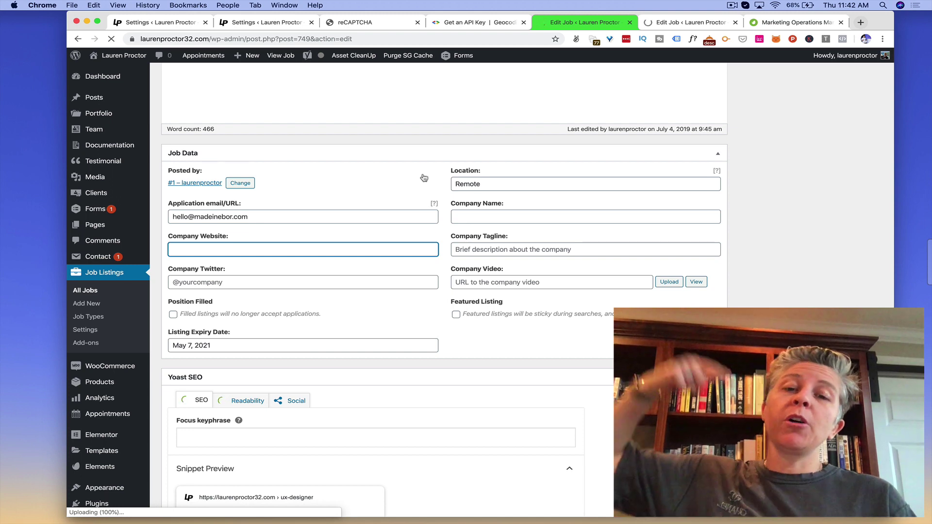
pyautogui.click(521, 186)
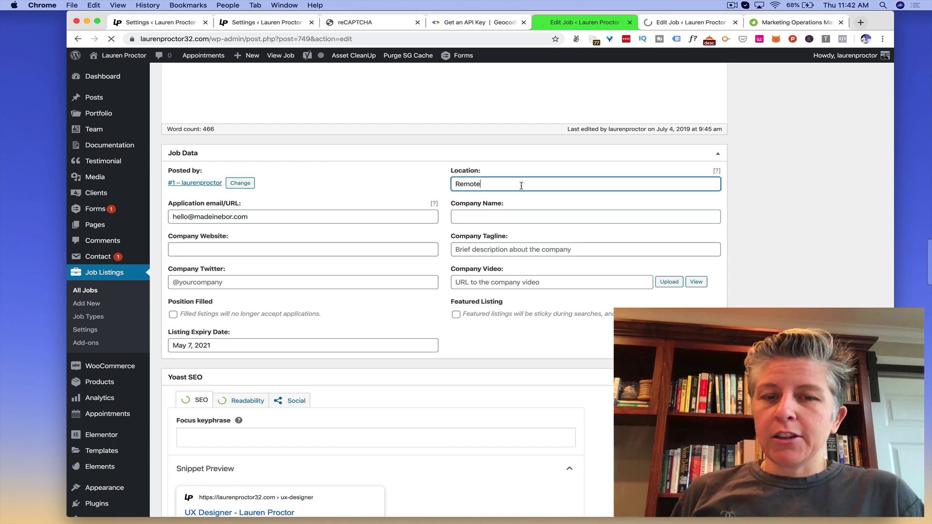
pyautogui.click(495, 212)
pyautogui.click(825, 237)
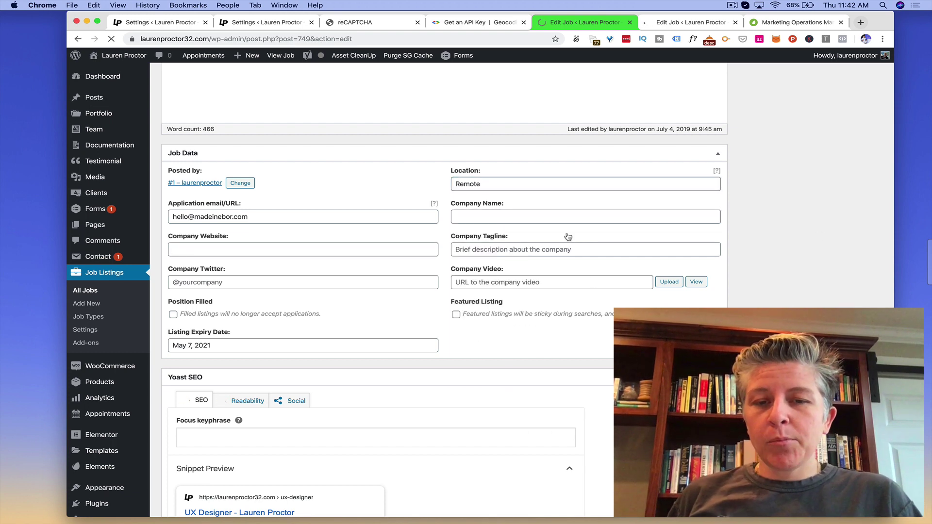
# Mark the UX Designer job as Position Filled in its Job Data
pyautogui.scroll(-4, 568, 243)
pyautogui.scroll(4, 569, 246)
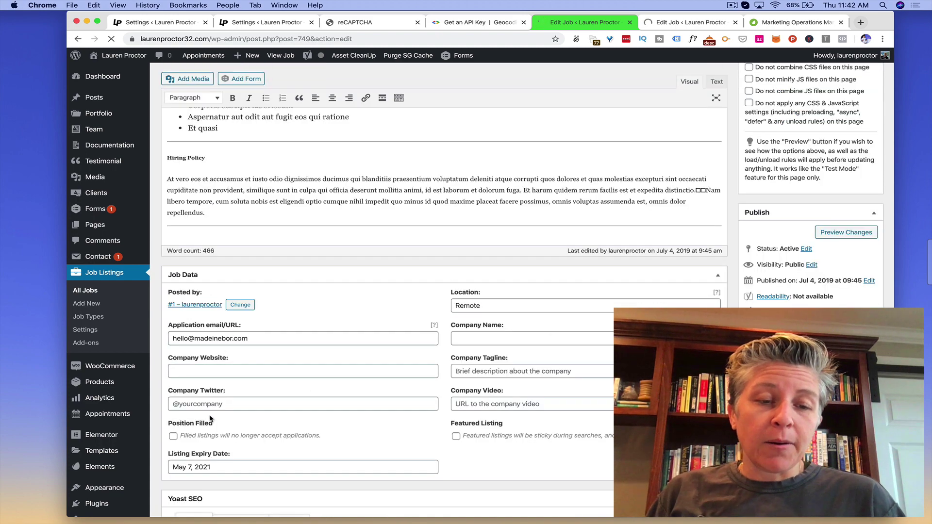
pyautogui.scroll(-3, 211, 413)
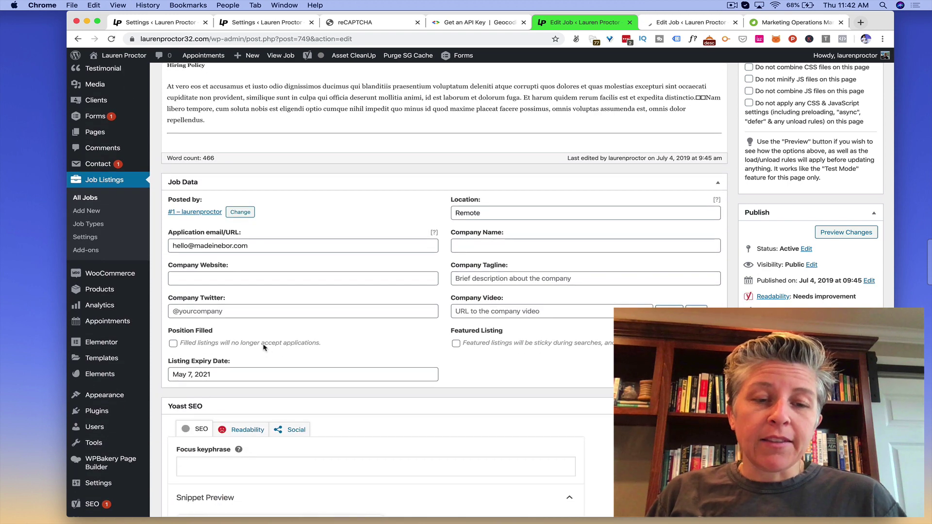
pyautogui.click(173, 344)
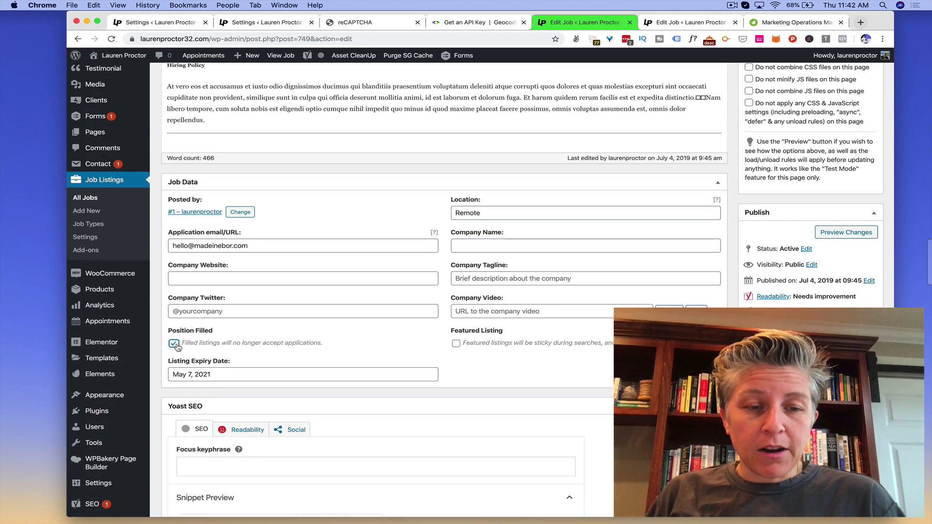
# Open the Yoast SEO snippet editor and enter "Work as a UX Designer in" as the start of the meta description
pyautogui.scroll(-5, 416, 339)
pyautogui.scroll(1, 416, 339)
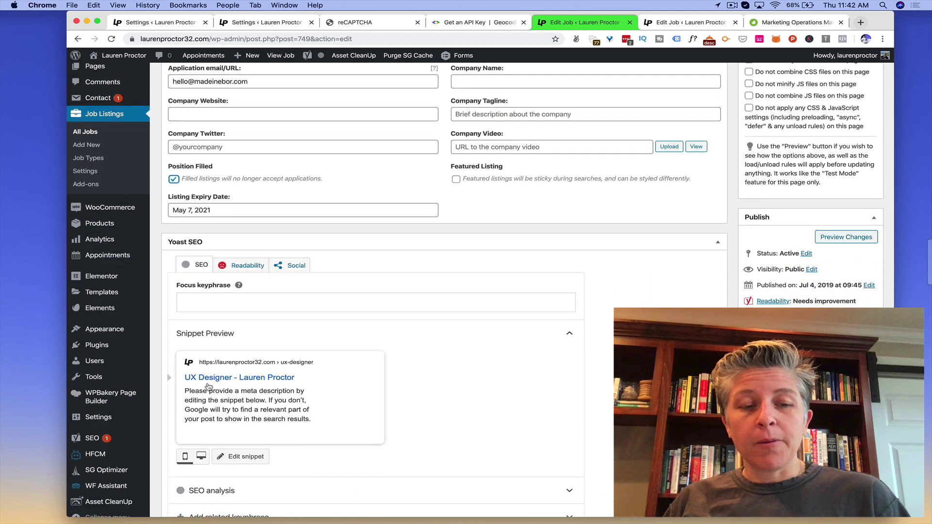
pyautogui.click(215, 398)
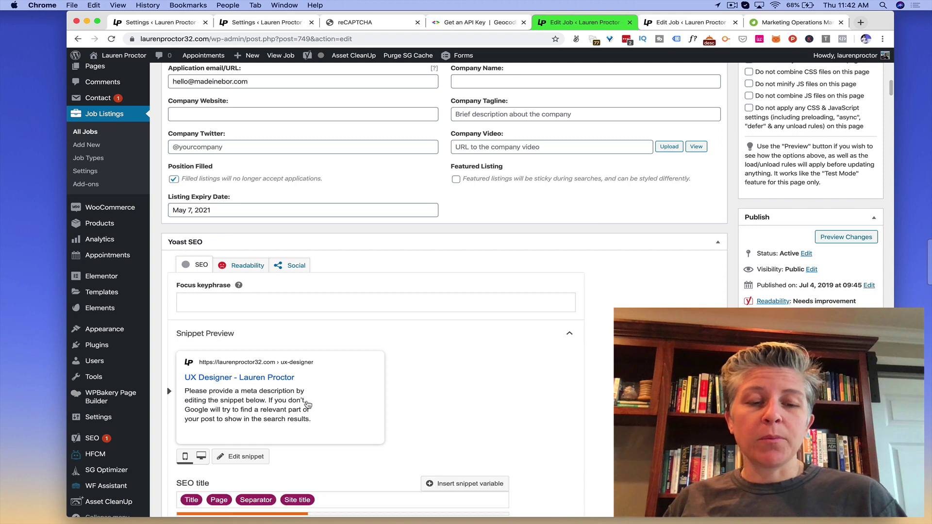
pyautogui.scroll(-3, 301, 406)
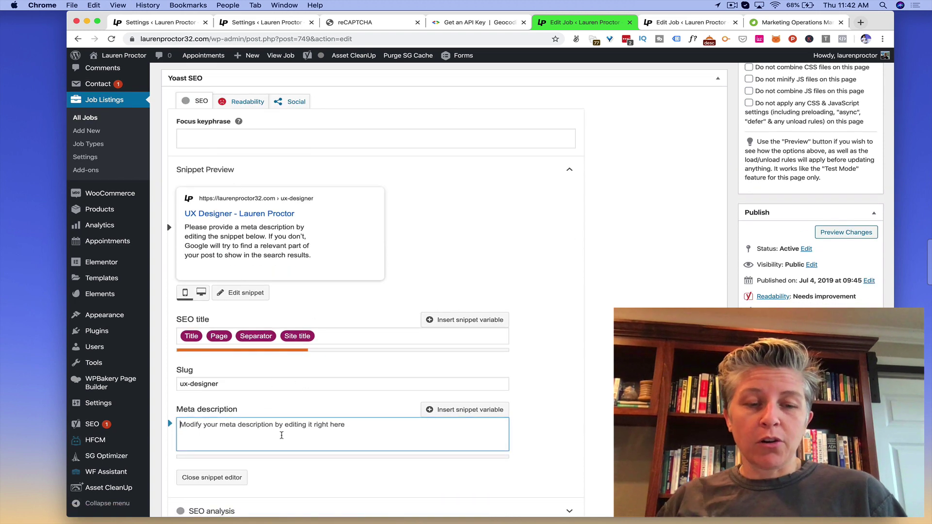
pyautogui.write('Work as a ')
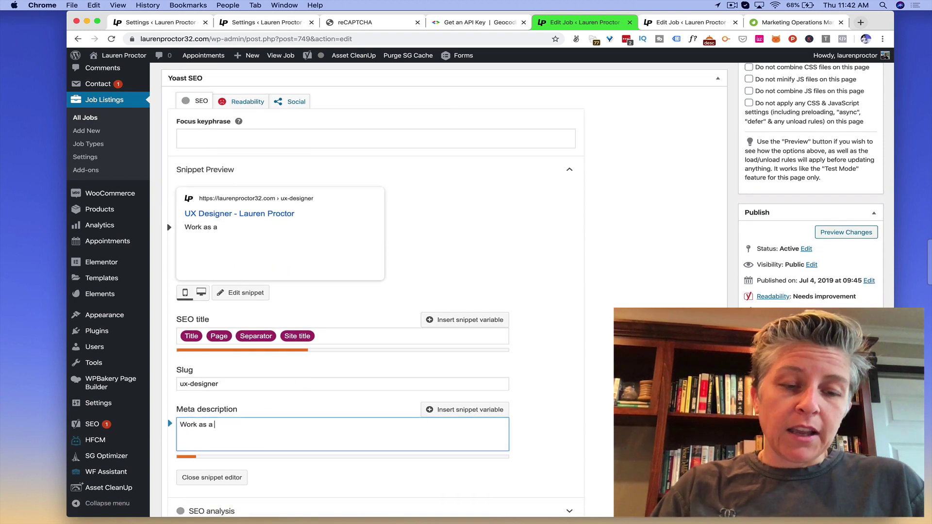
pyautogui.write('UX Designers at')
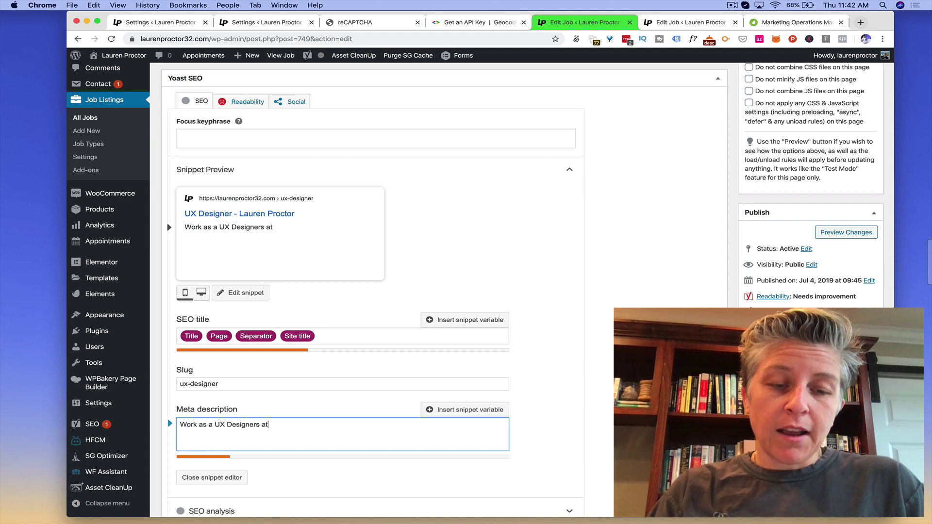
pyautogui.press('BackSpace')
pyautogui.press('BackSpace')
pyautogui.press('BackSpace')
pyautogui.press('BackSpace')
pyautogui.write('in')
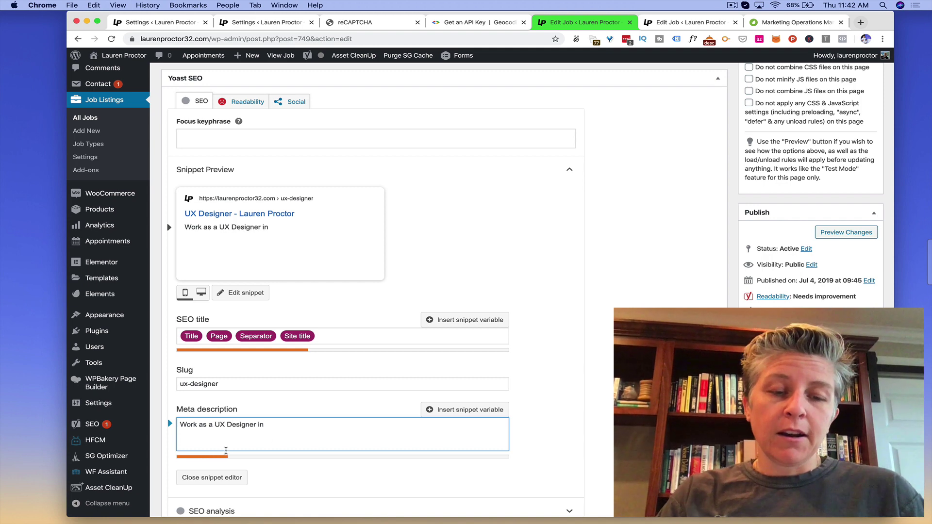
# Reword the meta description to "Get a job as a UX Designer at Spotify in Stockholm."
pyautogui.doubleClick(190, 422)
pyautogui.write('Get a')
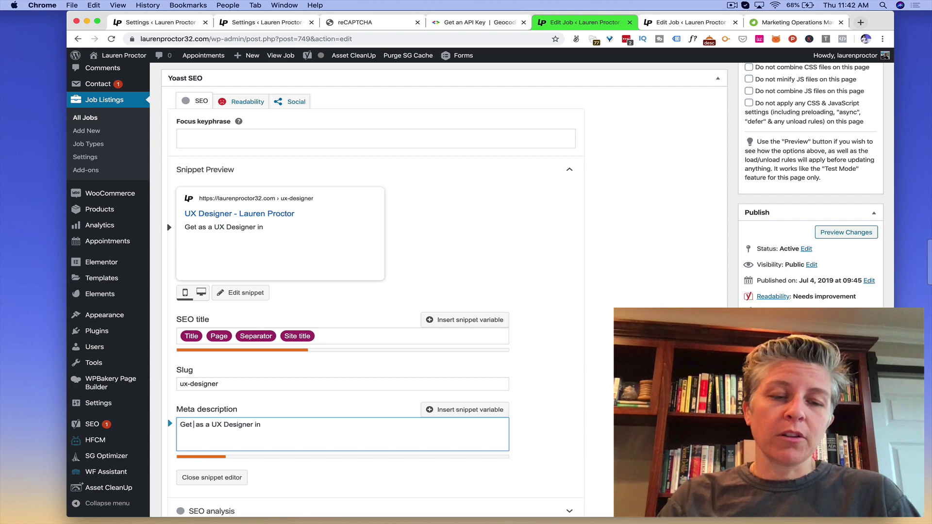
pyautogui.write(' job')
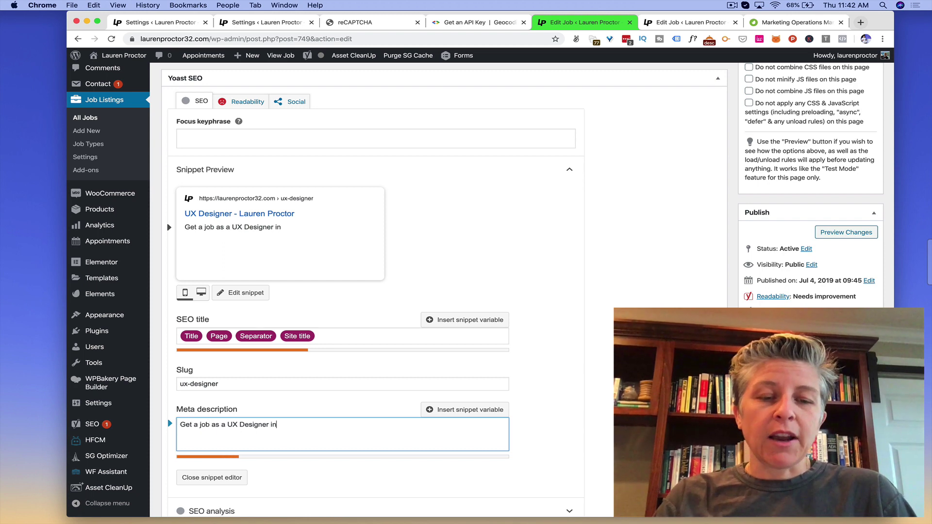
pyautogui.press('BackSpace')
pyautogui.press('BackSpace')
pyautogui.write('at')
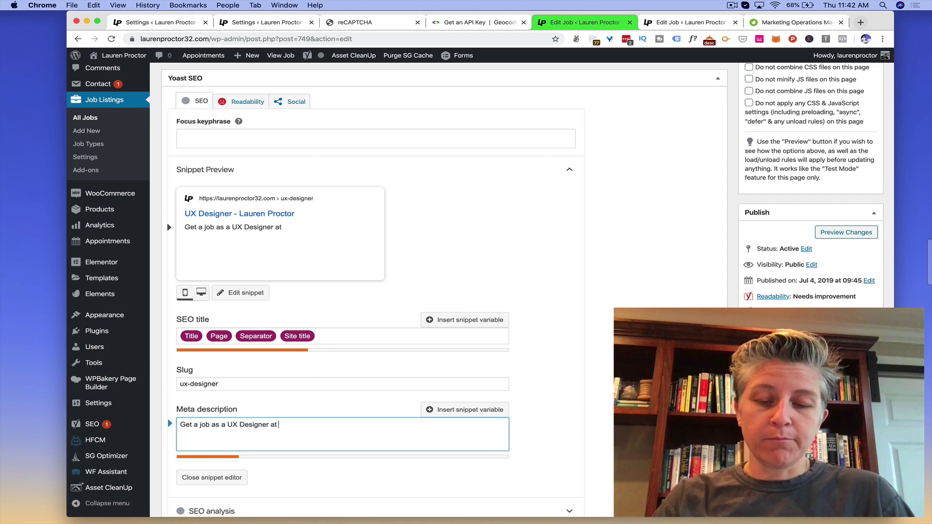
pyautogui.write(' Spotify in')
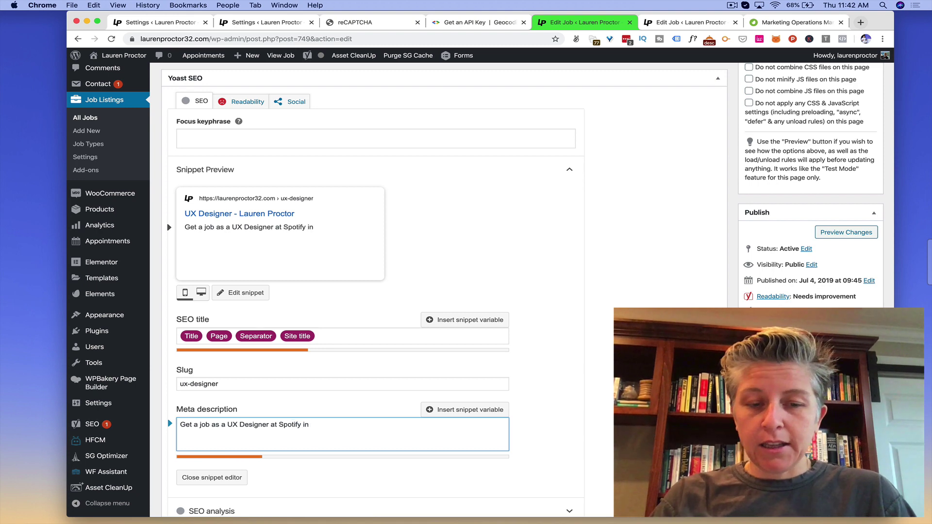
pyautogui.write(' Sto')
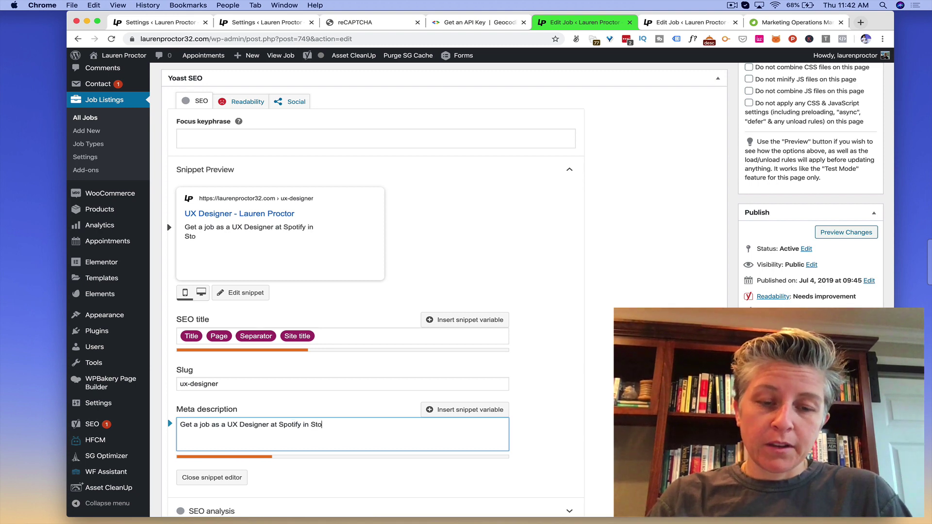
pyautogui.write('ckholm.')
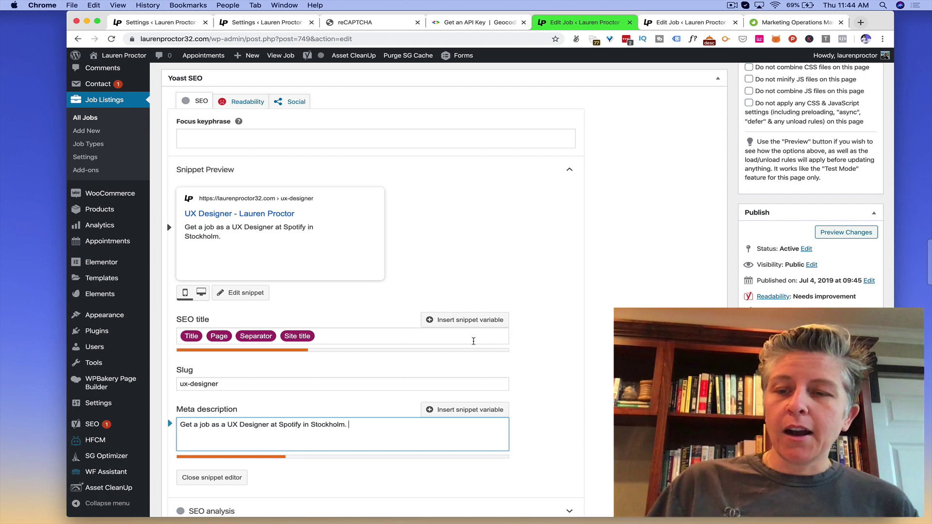
# Check the UX Designer job's meta description and Job Data, and update the listing to save the changes
pyautogui.scroll(-2, 474, 342)
pyautogui.tripleClick(372, 389)
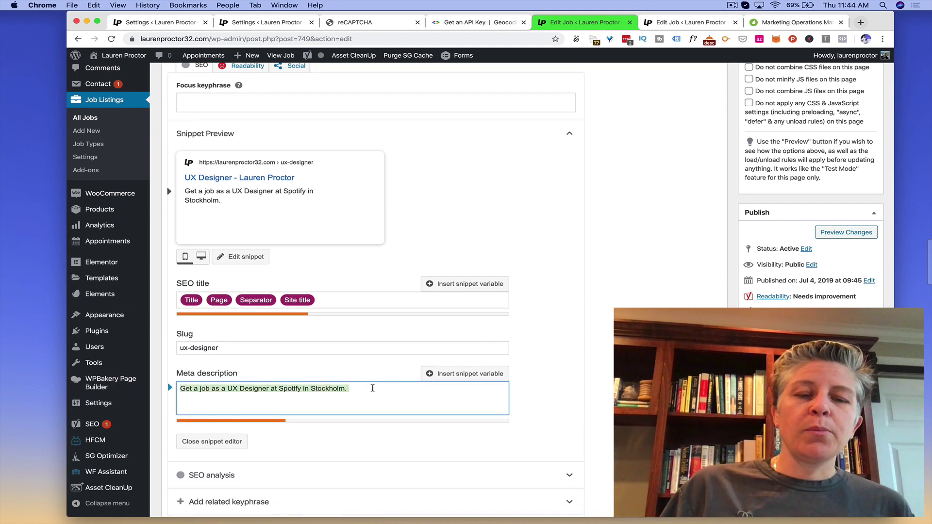
pyautogui.scroll(5, 434, 280)
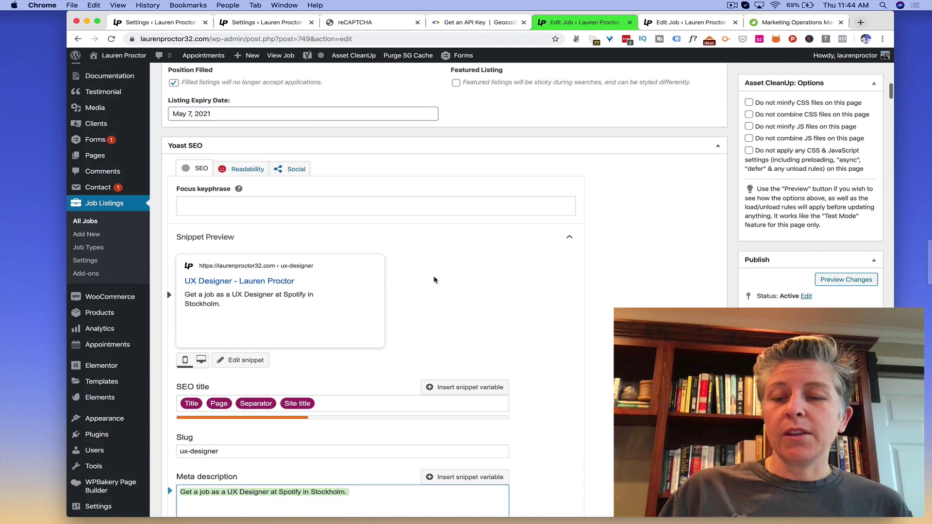
pyautogui.scroll(15, 435, 280)
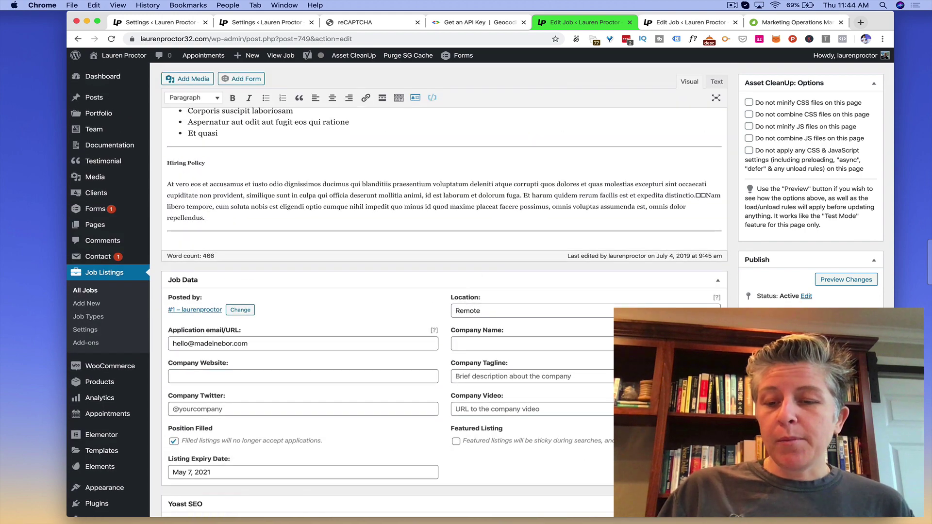
pyautogui.scroll(-7, 437, 292)
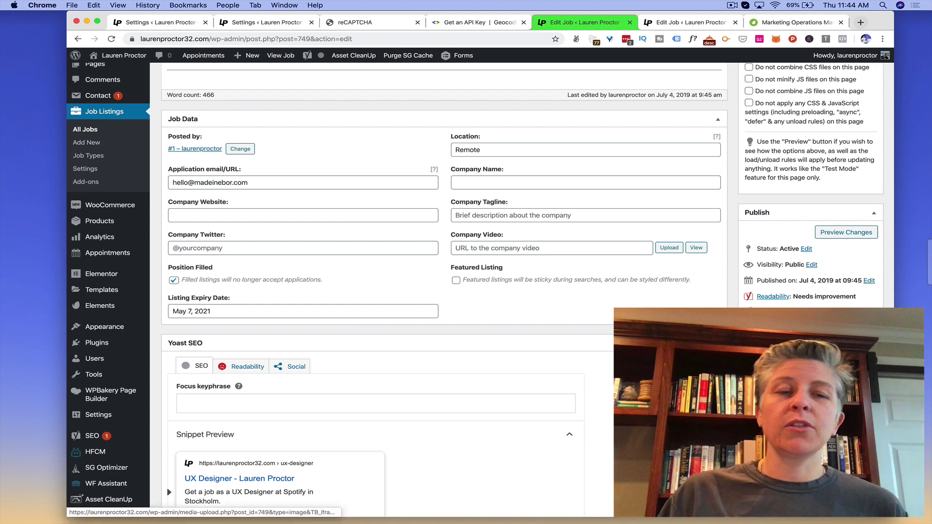
pyautogui.click(861, 336)
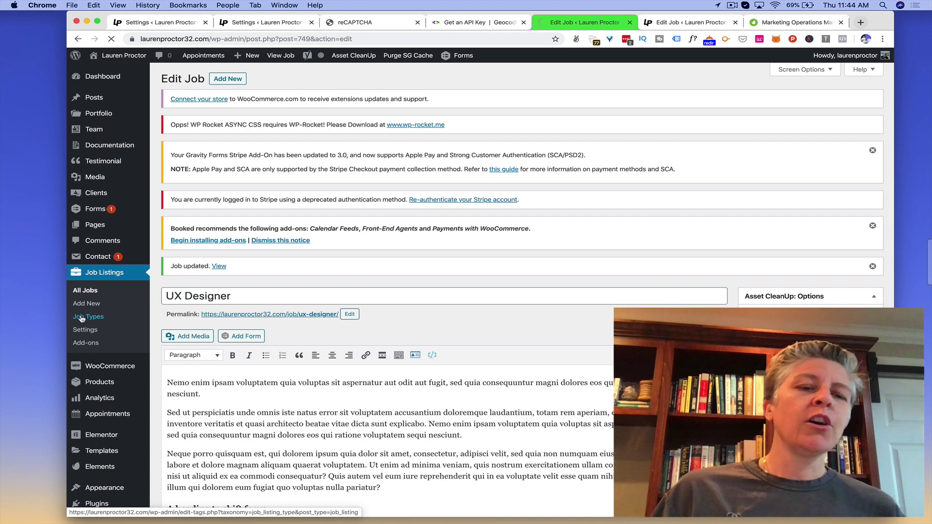
# View the list of job types and the General settings of WP Job Manager
pyautogui.click(82, 317)
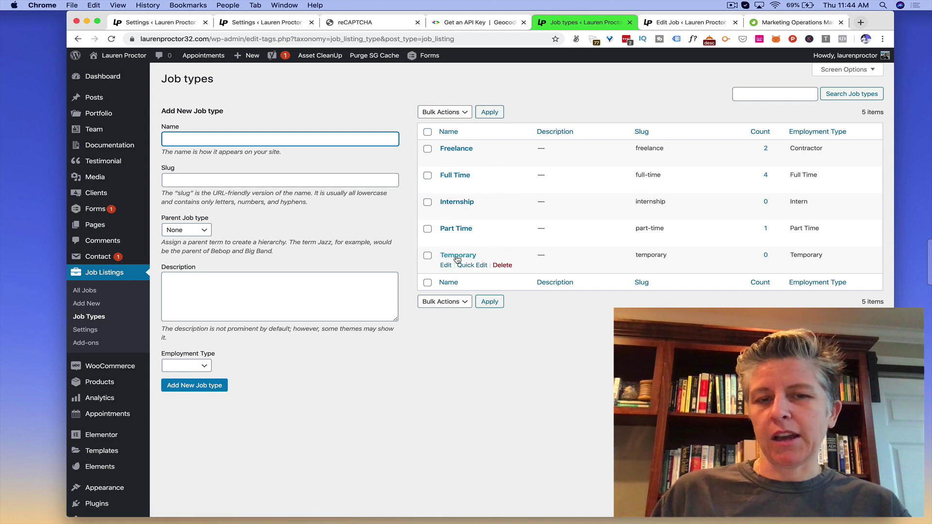
pyautogui.click(76, 334)
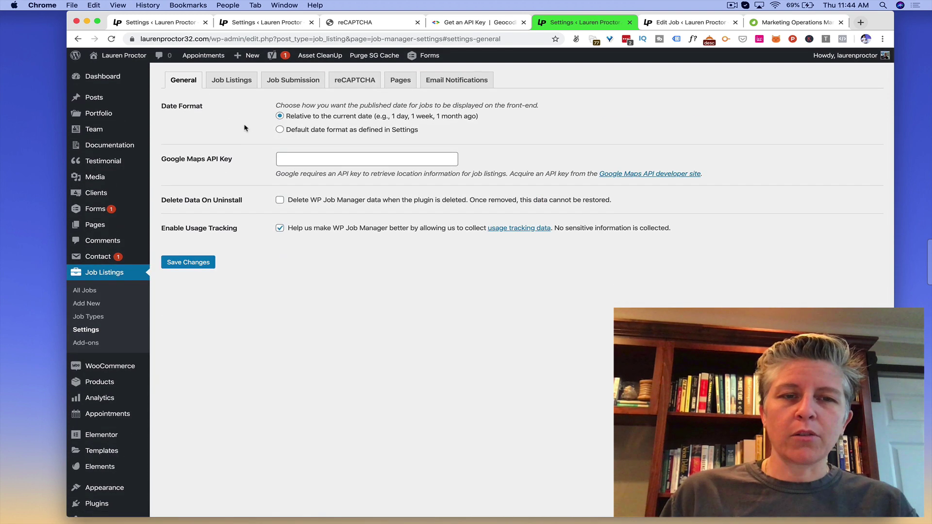
# Open the WP Job Manager add-ons catalogue, view the WC Paid Listings product page and return to the catalogue
pyautogui.click(96, 341)
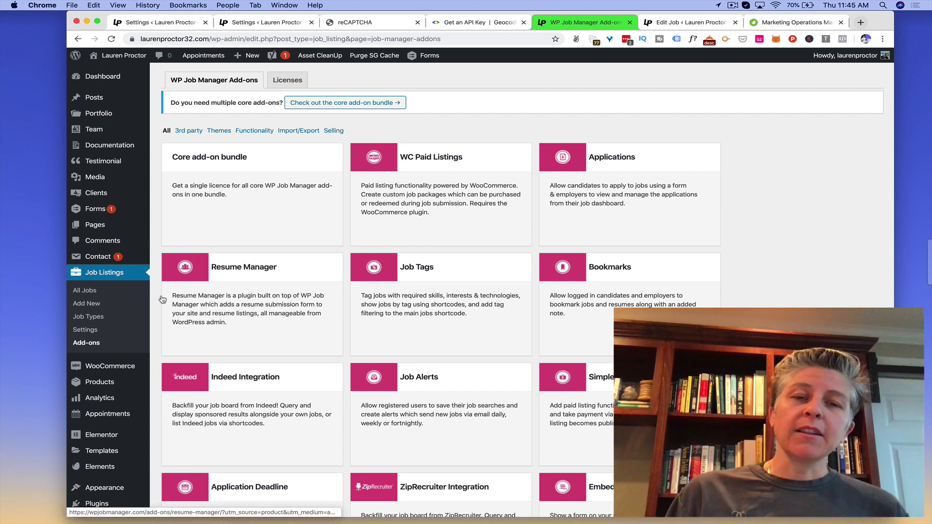
pyautogui.scroll(-3, 516, 310)
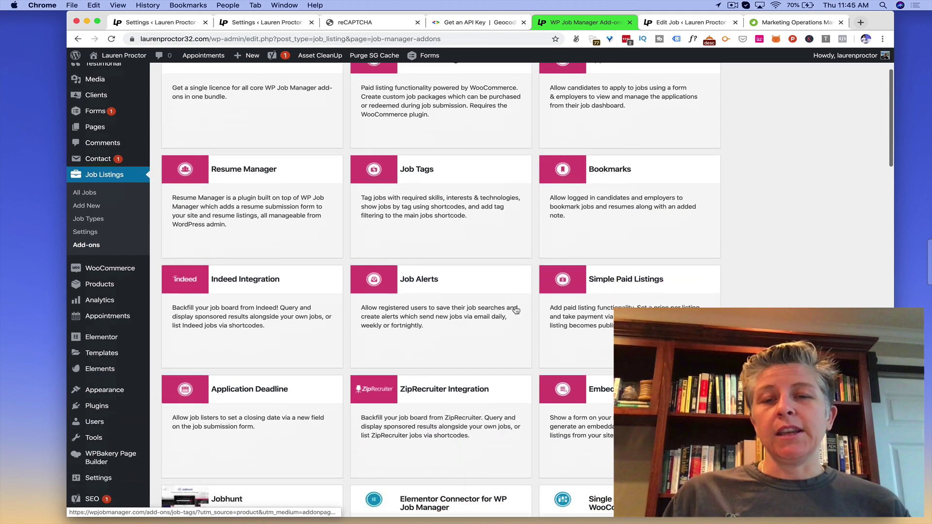
pyautogui.scroll(3, 516, 310)
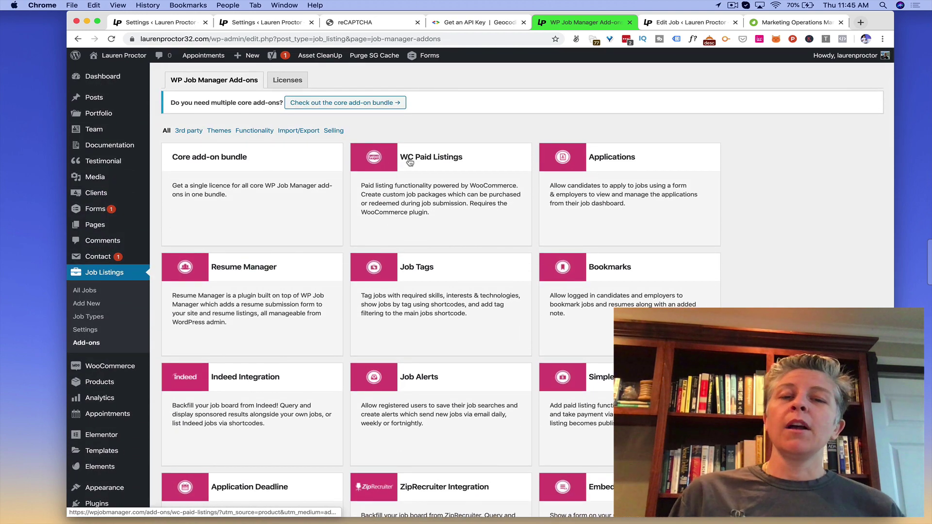
pyautogui.click(409, 162)
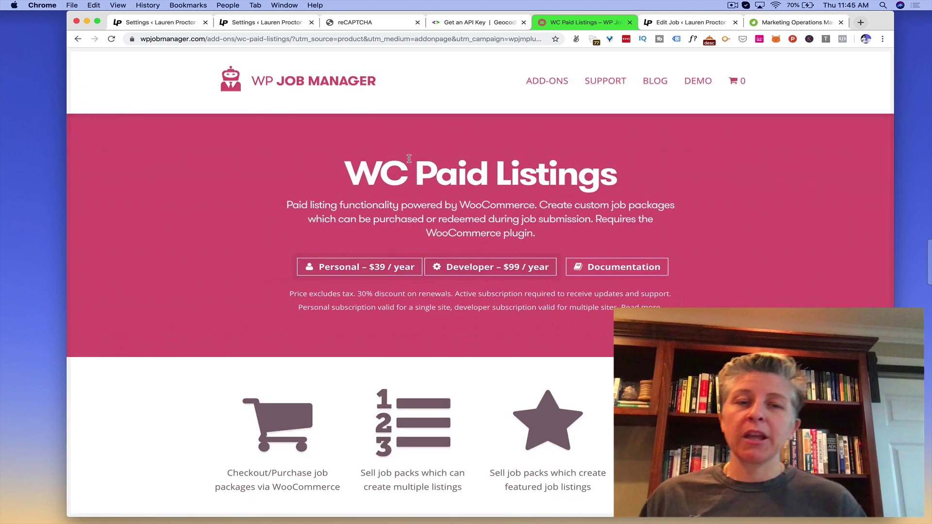
pyautogui.press('super+Left')
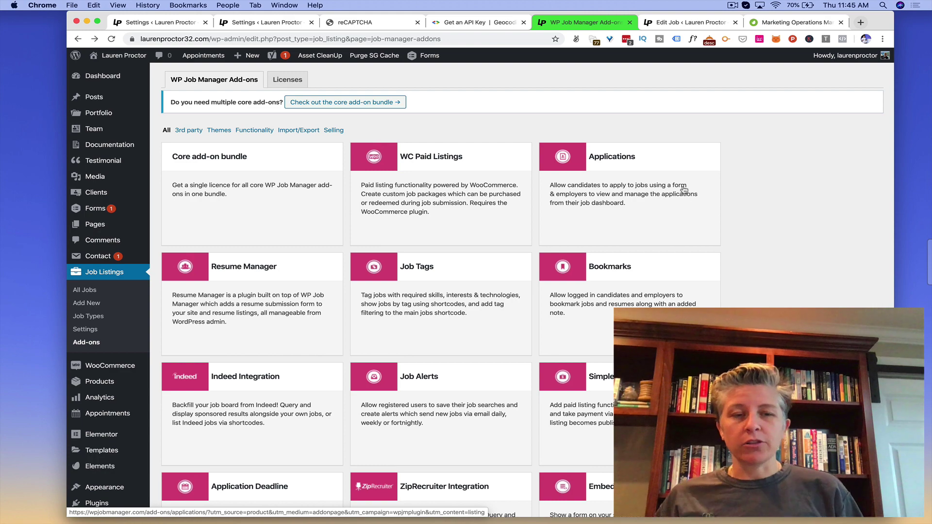
# Browse the full WP Job Manager add-ons catalogue, from Resume Manager and Indeed Integration down to Geo Job Manager, and return to its start
pyautogui.scroll(-5, 684, 189)
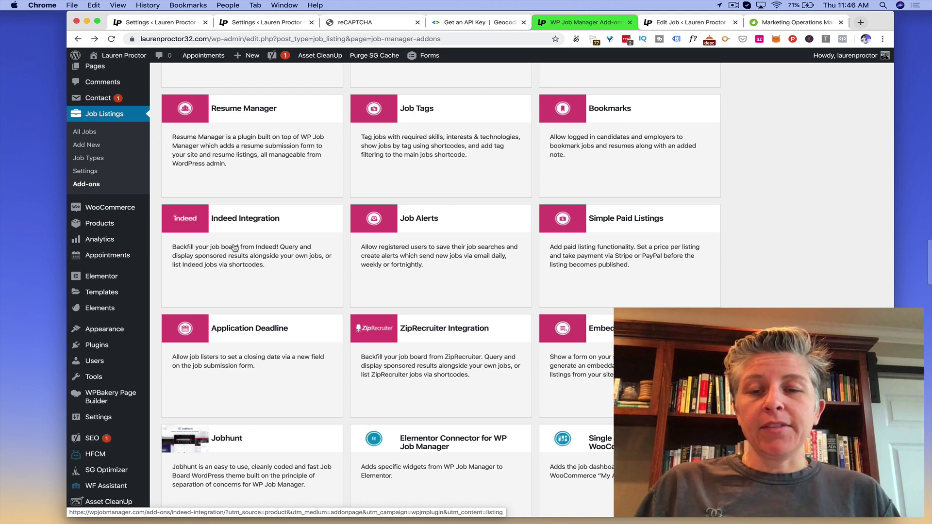
pyautogui.scroll(-3, 235, 248)
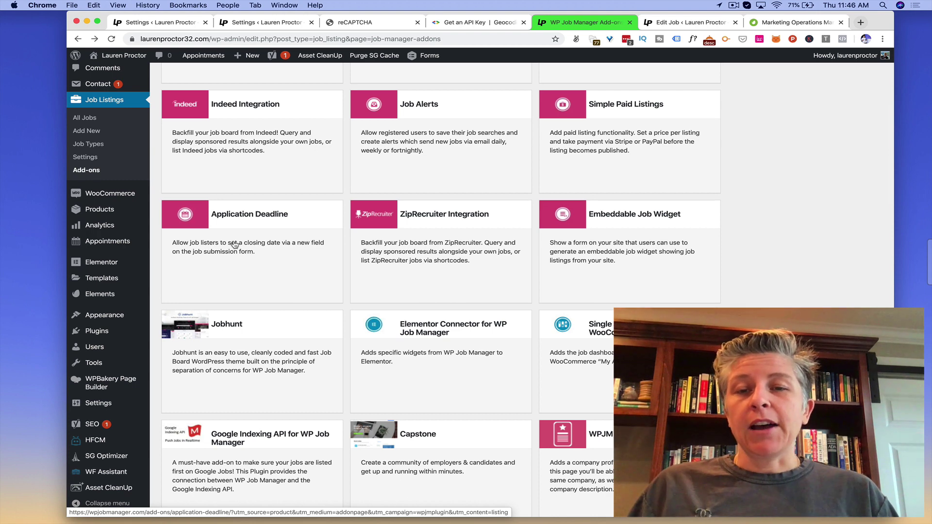
pyautogui.scroll(-1, 235, 244)
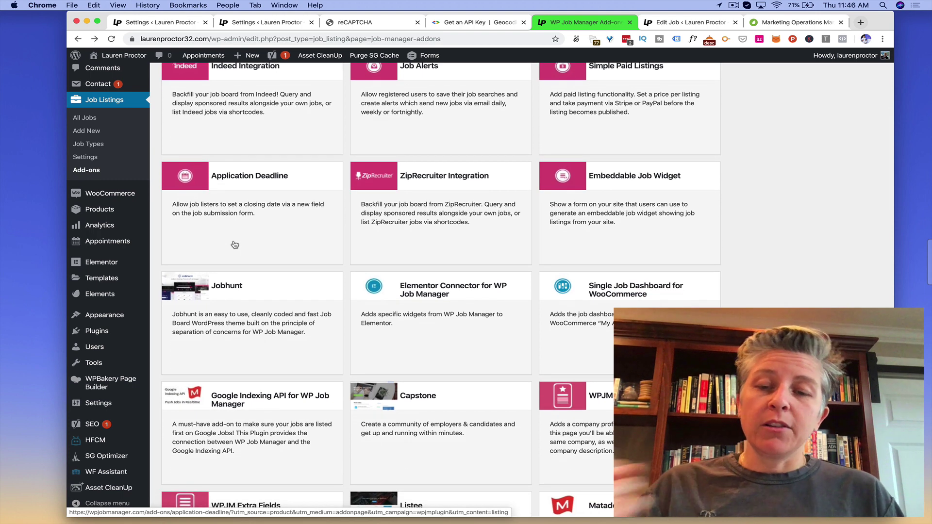
pyautogui.scroll(-2, 235, 244)
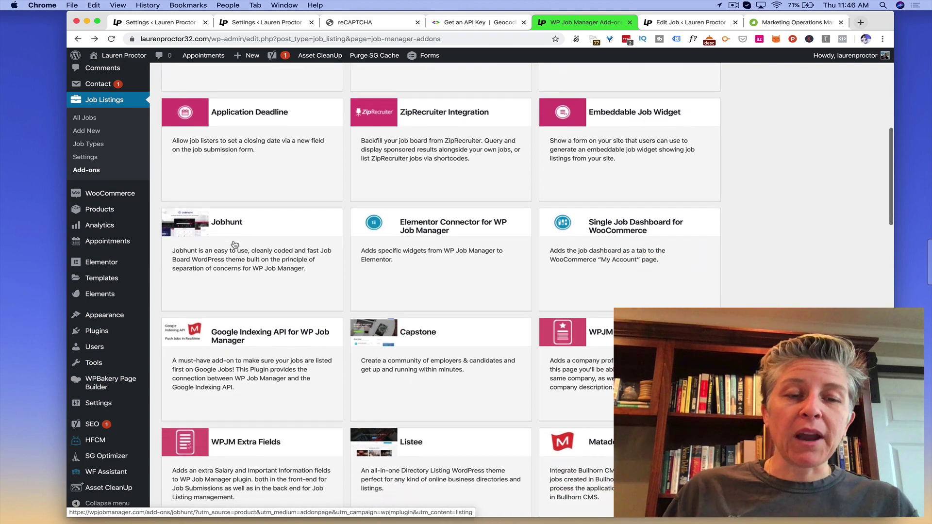
pyautogui.scroll(-3, 234, 245)
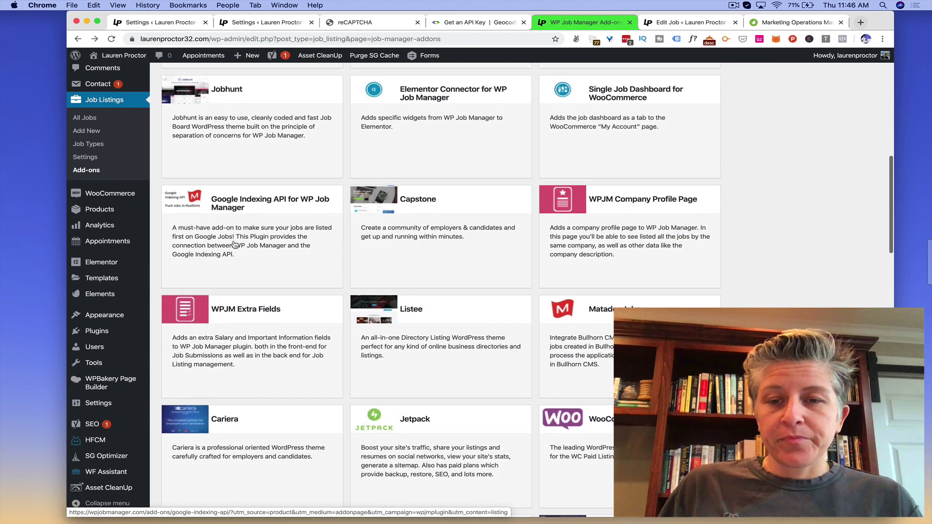
pyautogui.scroll(-3, 235, 244)
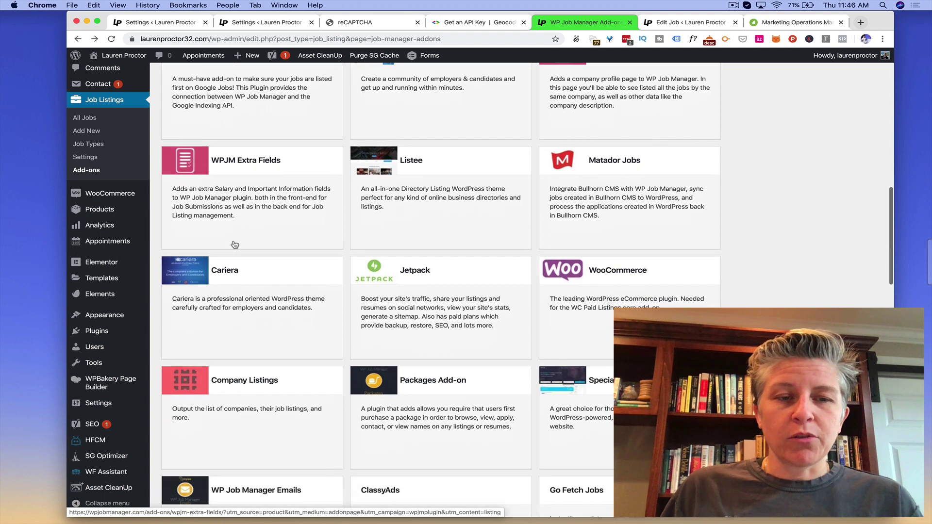
pyautogui.scroll(-4, 235, 244)
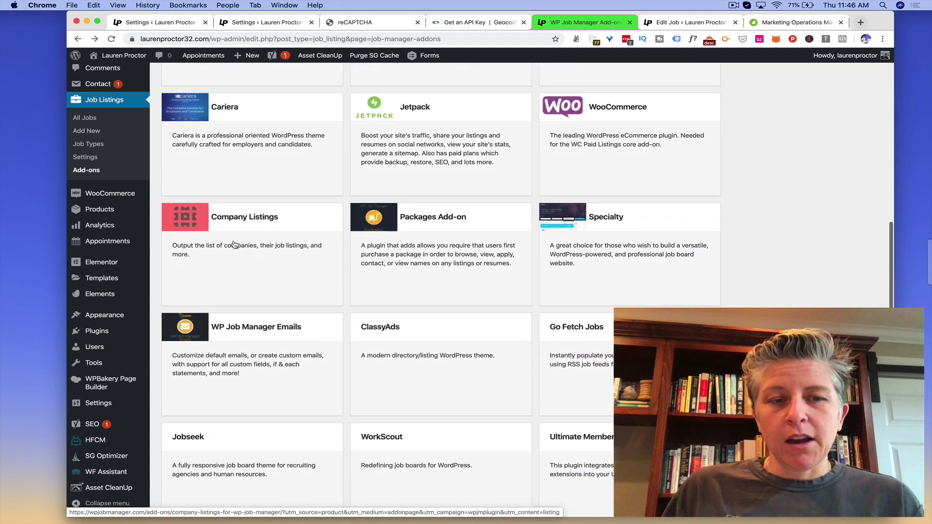
pyautogui.scroll(-2, 235, 245)
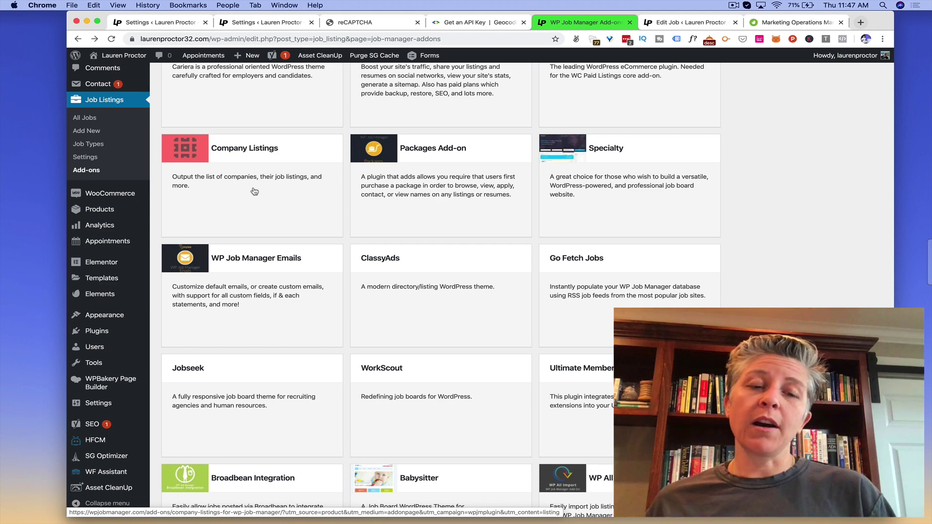
pyautogui.scroll(-3, 250, 170)
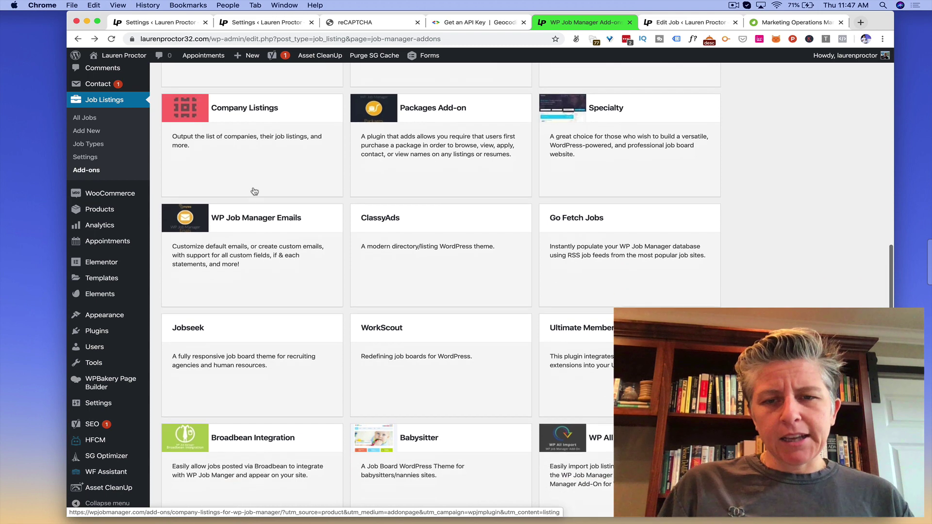
pyautogui.scroll(-5, 243, 143)
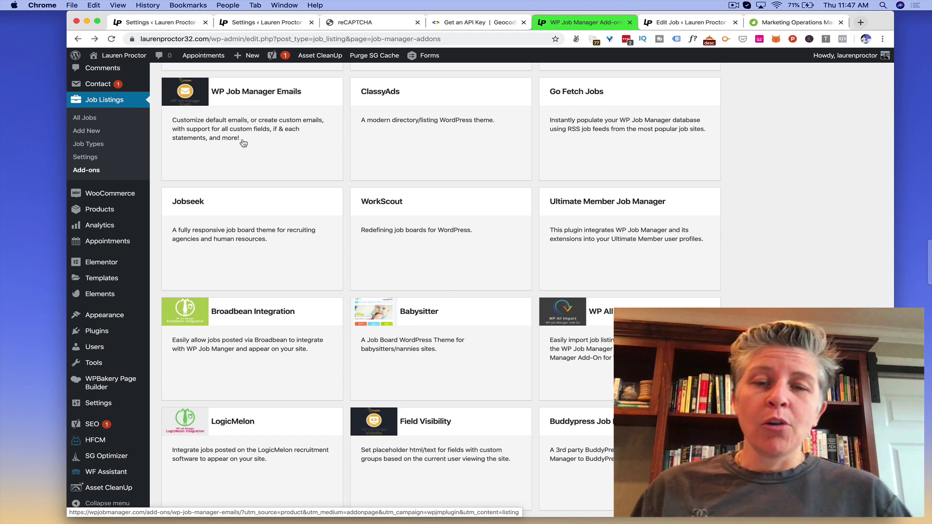
pyautogui.scroll(-5, 244, 143)
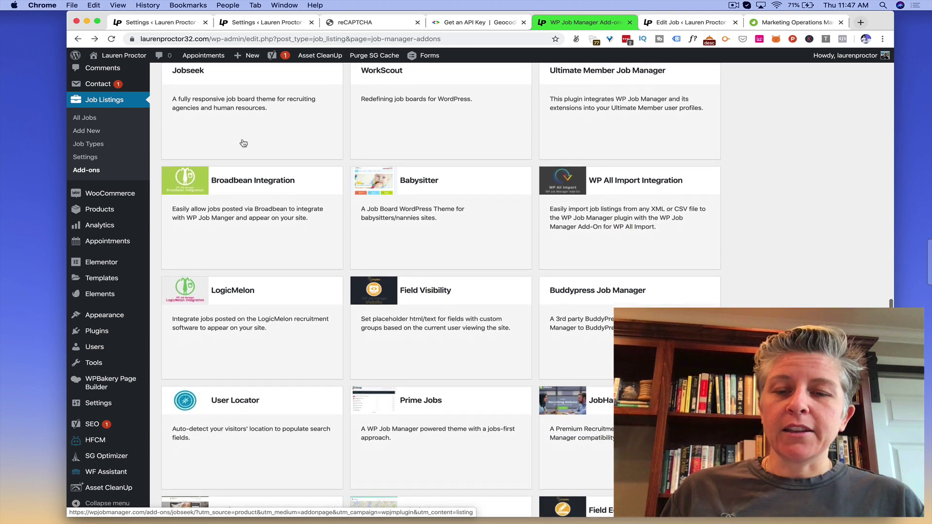
pyautogui.scroll(-4, 244, 143)
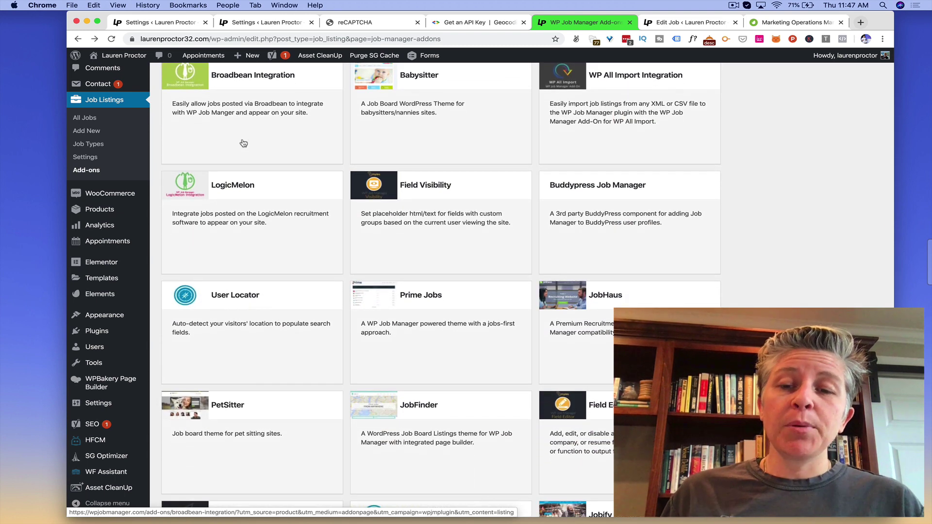
pyautogui.scroll(-2, 244, 143)
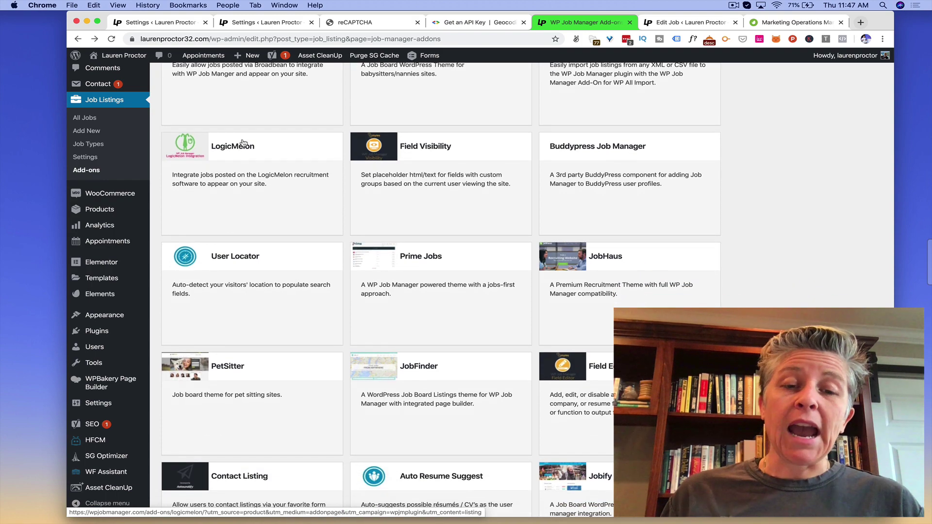
pyautogui.scroll(-12, 244, 143)
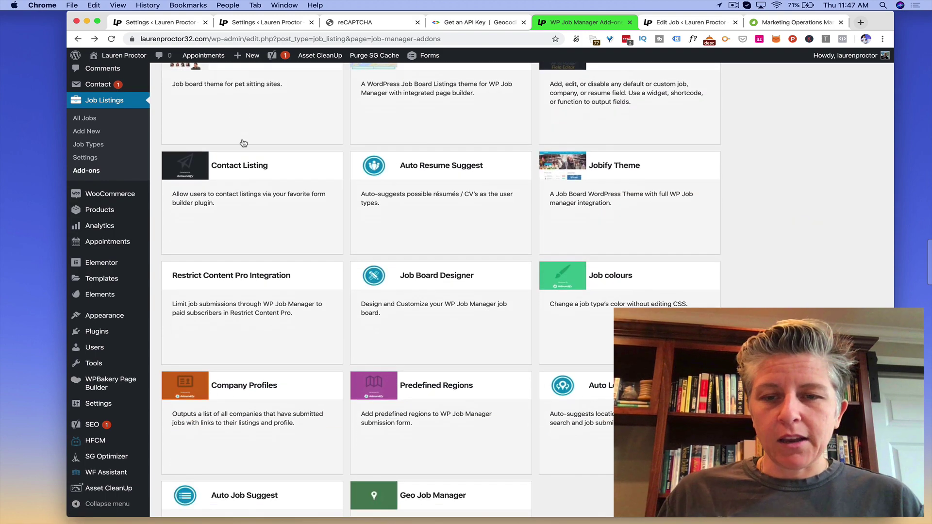
pyautogui.scroll(-4, 244, 143)
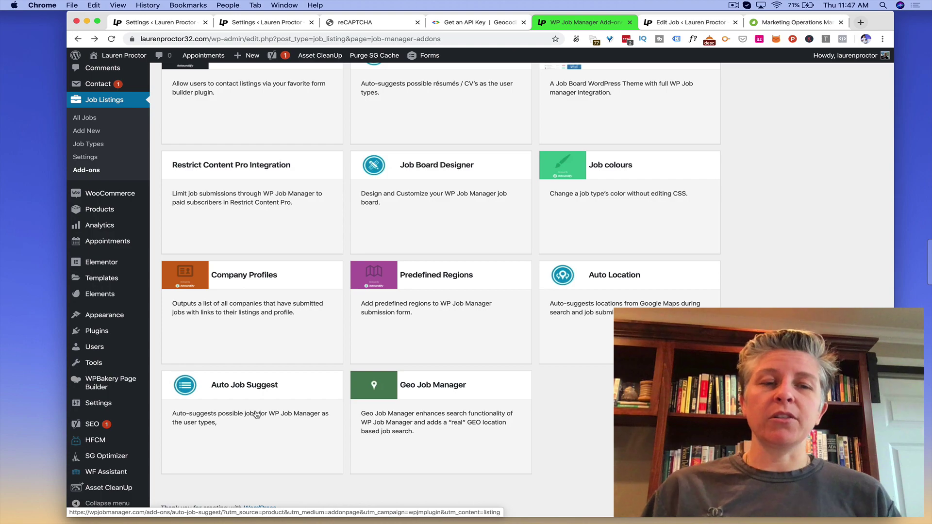
pyautogui.scroll(20, 256, 413)
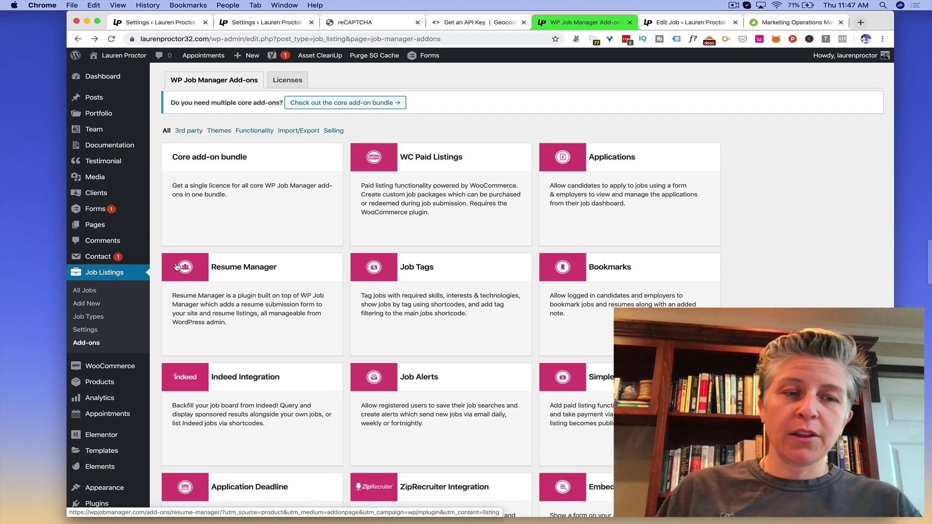
pyautogui.moveTo(109, 181)
pyautogui.moveTo(111, 147)
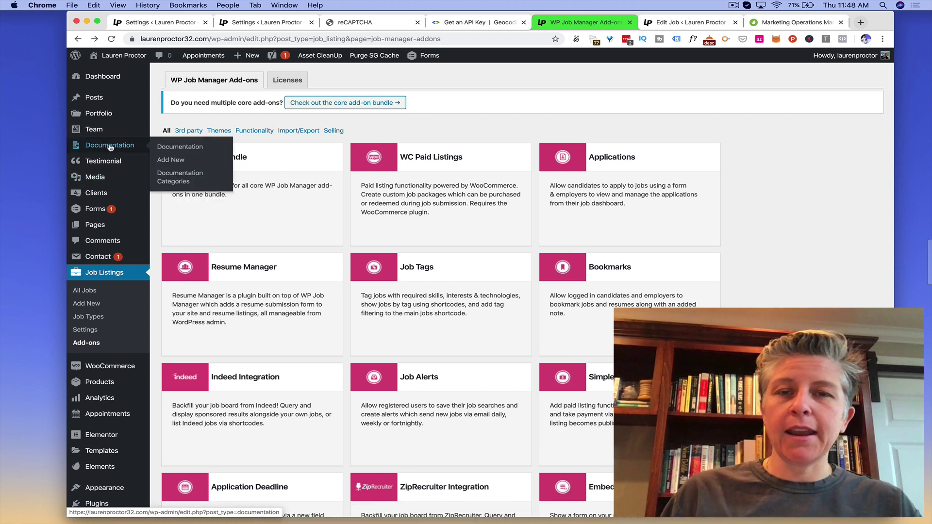